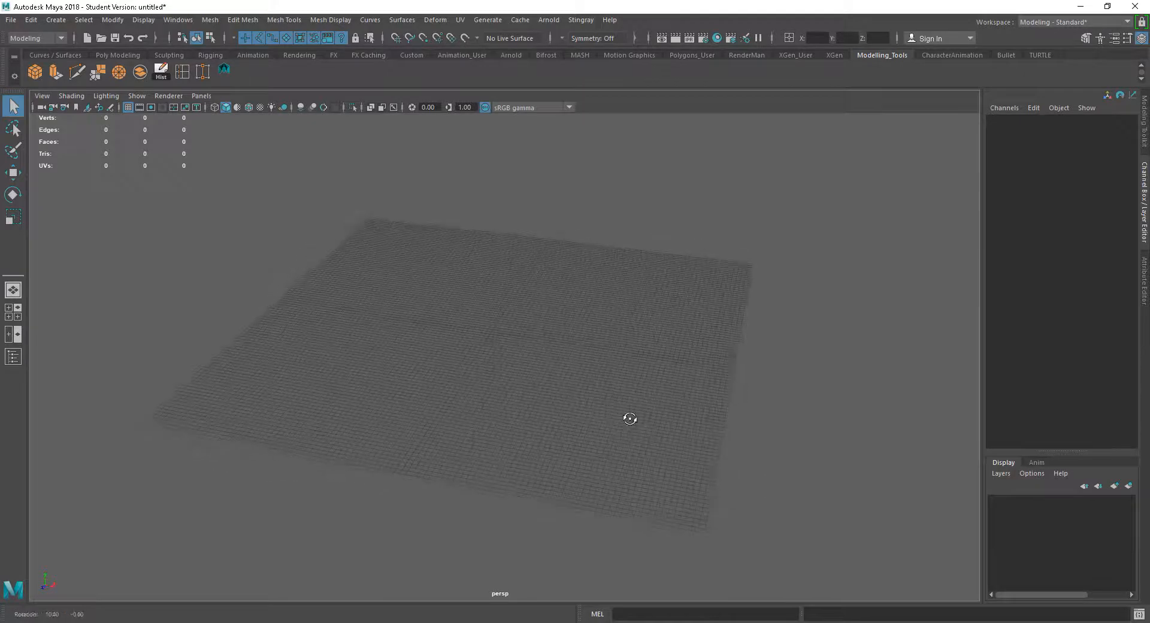
scroll(596, 360, up, 1)
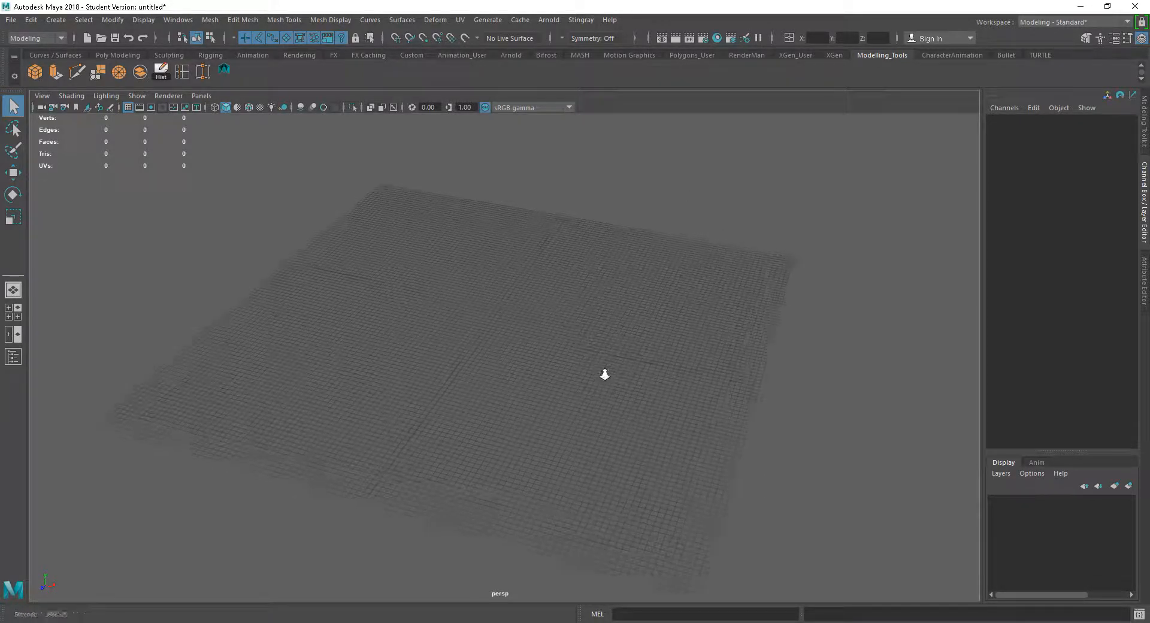
scroll(623, 351, up, 1)
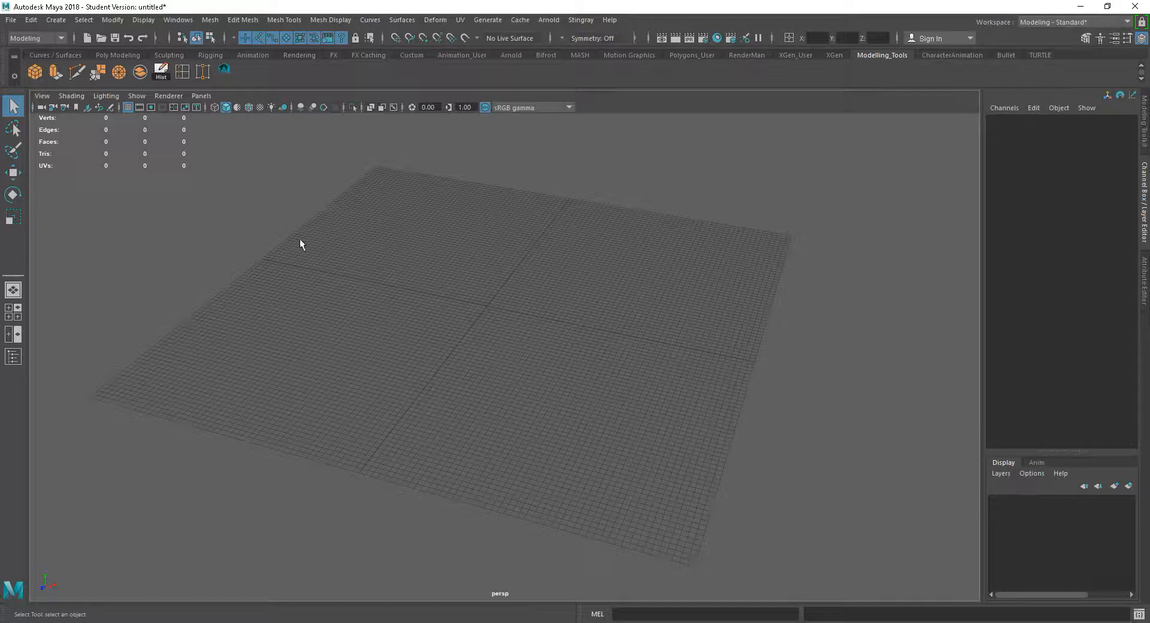
alt+drag(376, 261, 465, 304)
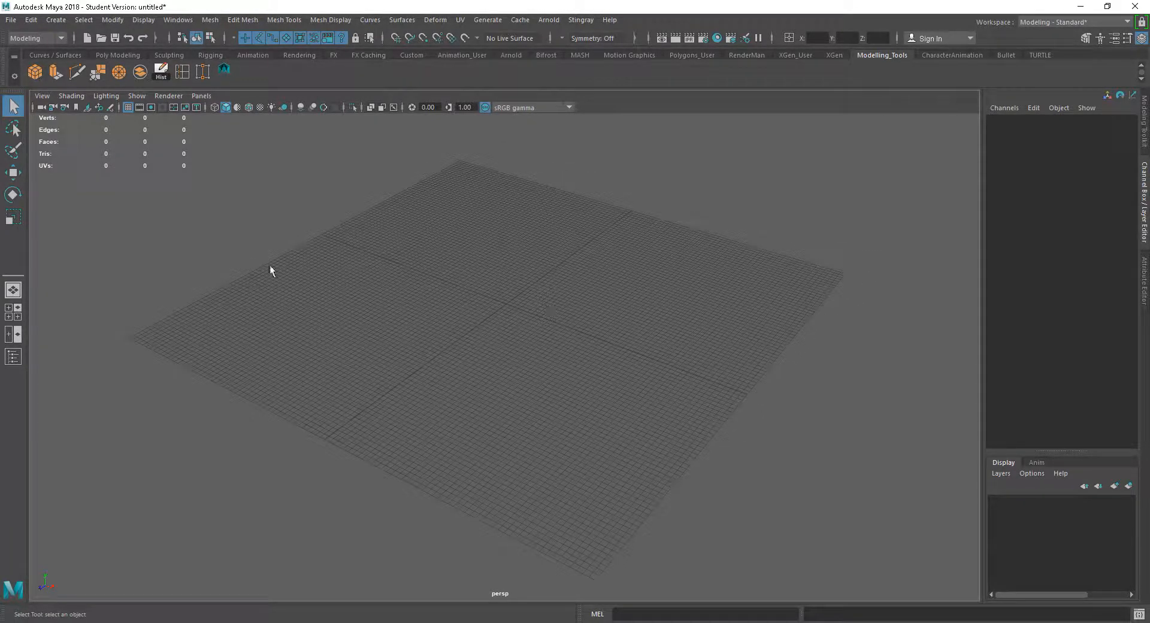
click(45, 96)
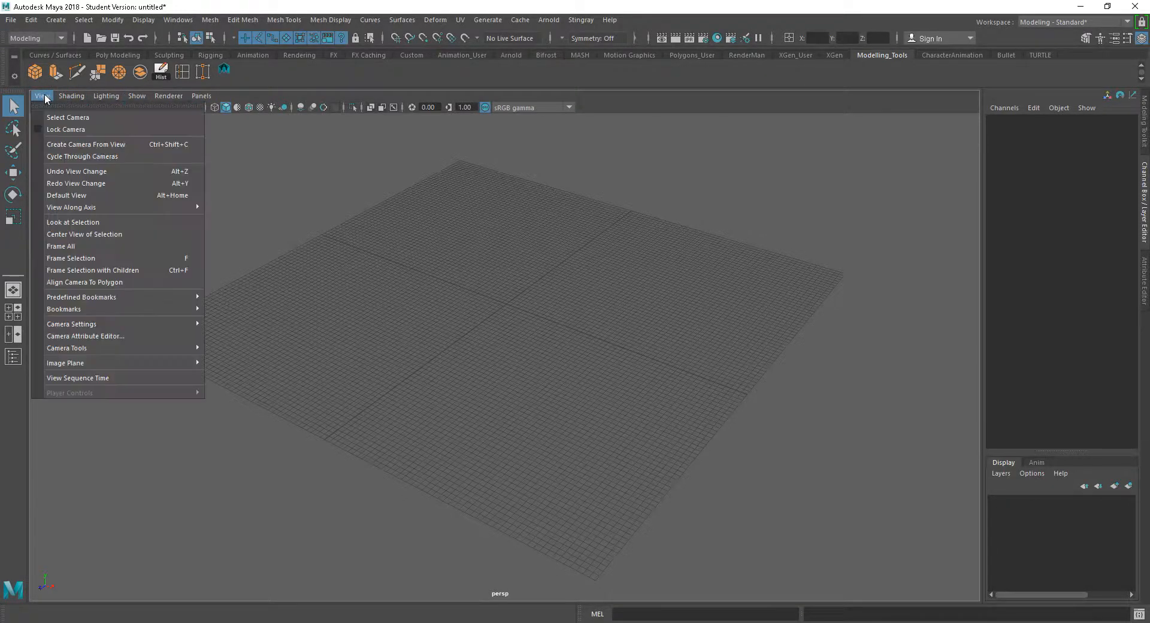
mouse_move(69, 365)
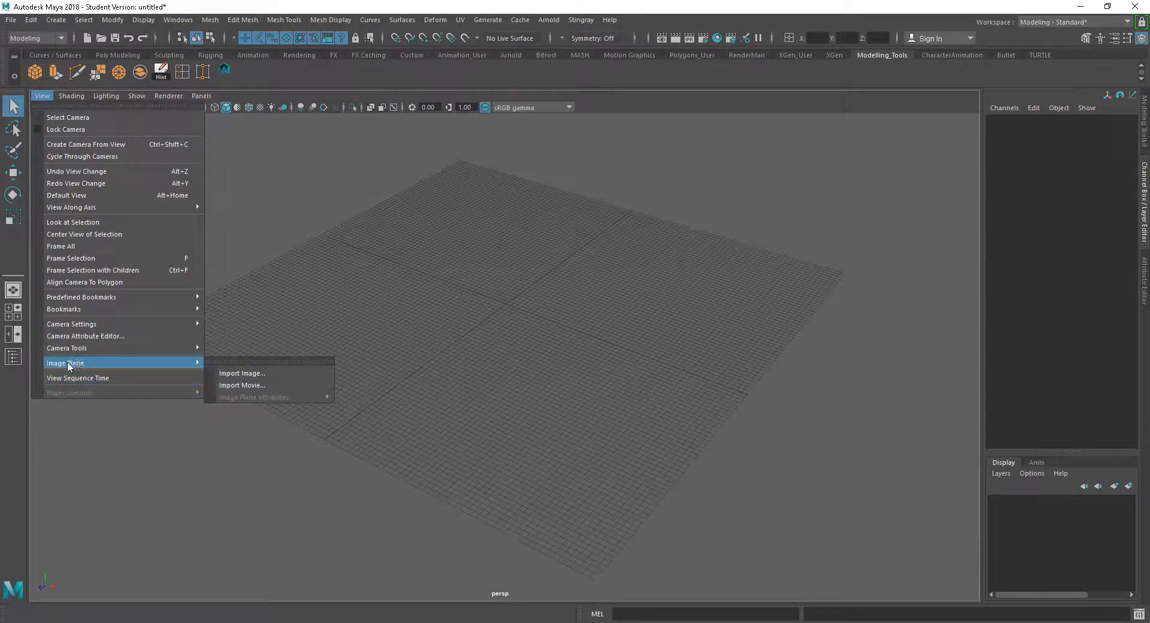
click(255, 375)
double_click(463, 213)
click(470, 222)
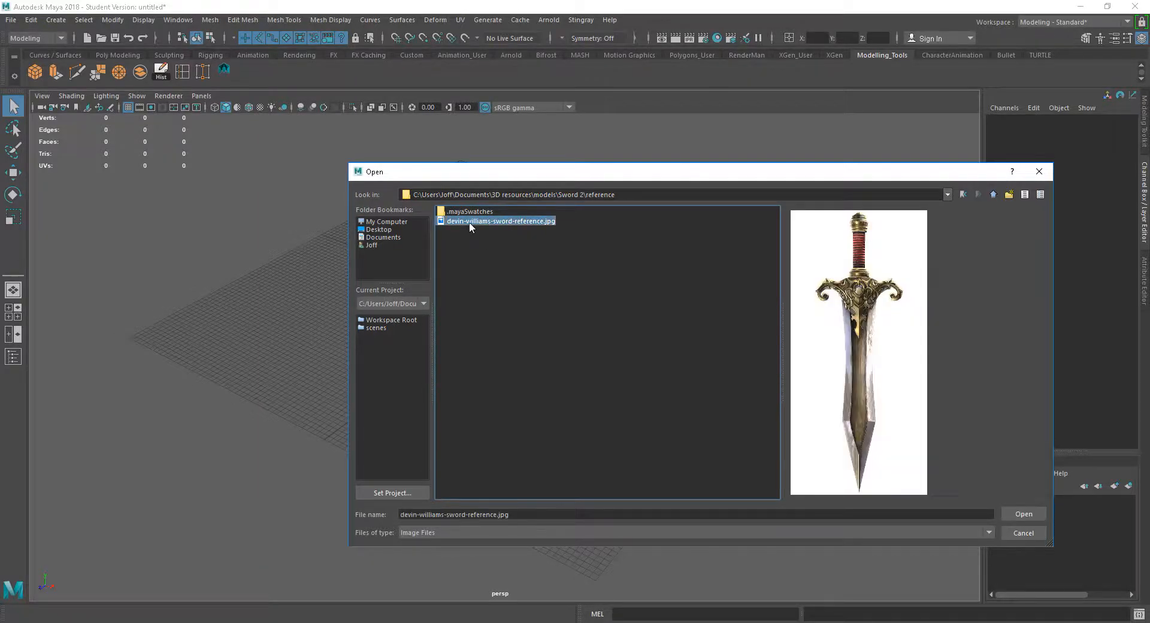
click(1024, 512)
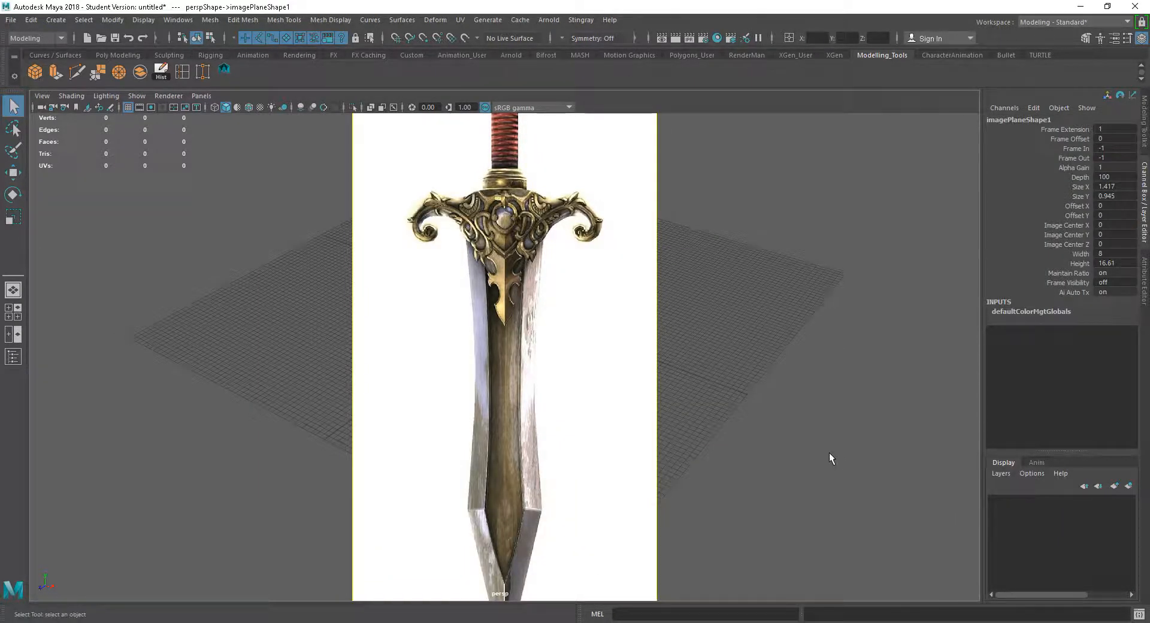
mouse_move(799, 423)
alt+mouse_down()
mouse_move(894, 396)
mouse_move(796, 411)
mouse_move(868, 403)
mouse_move(814, 415)
alt+mouse_up()
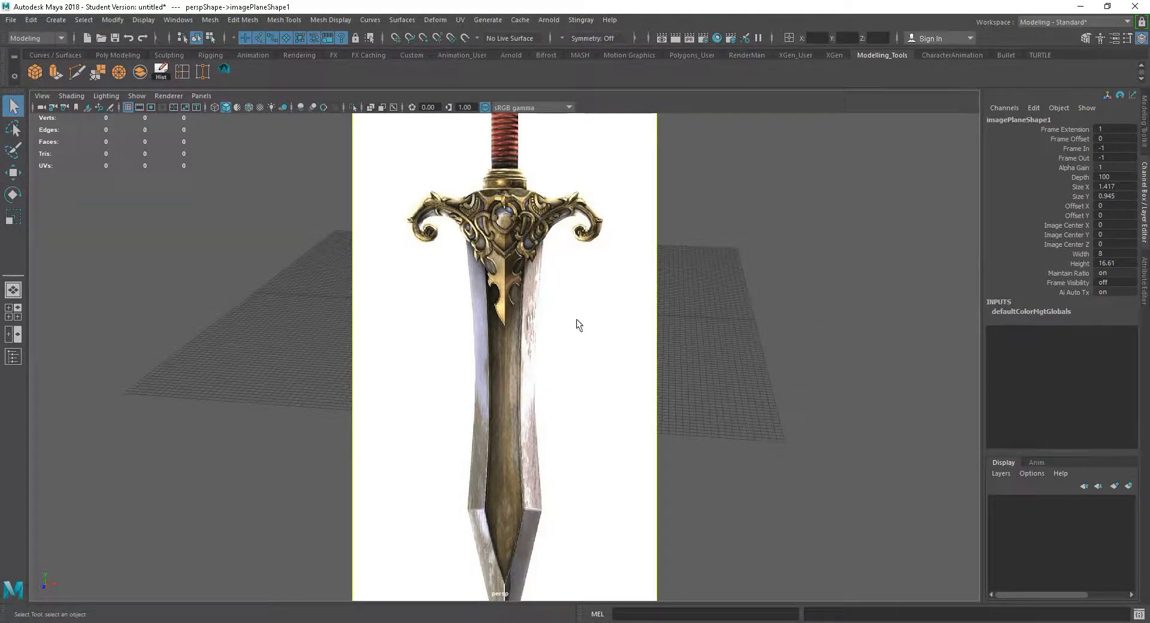
click(603, 414)
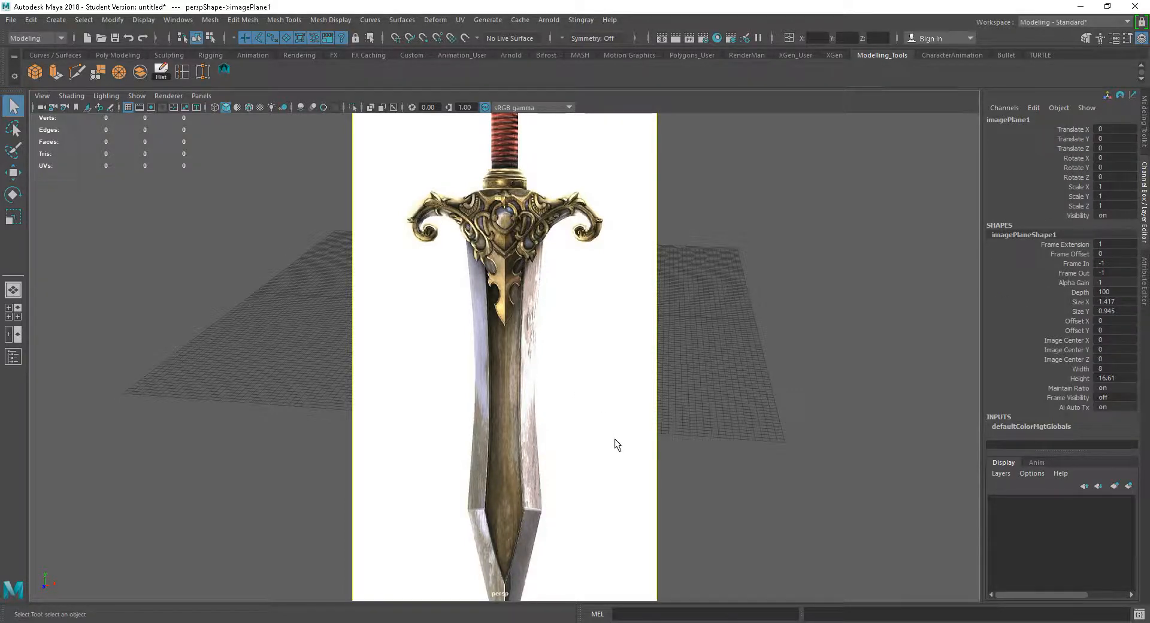
key(Delete)
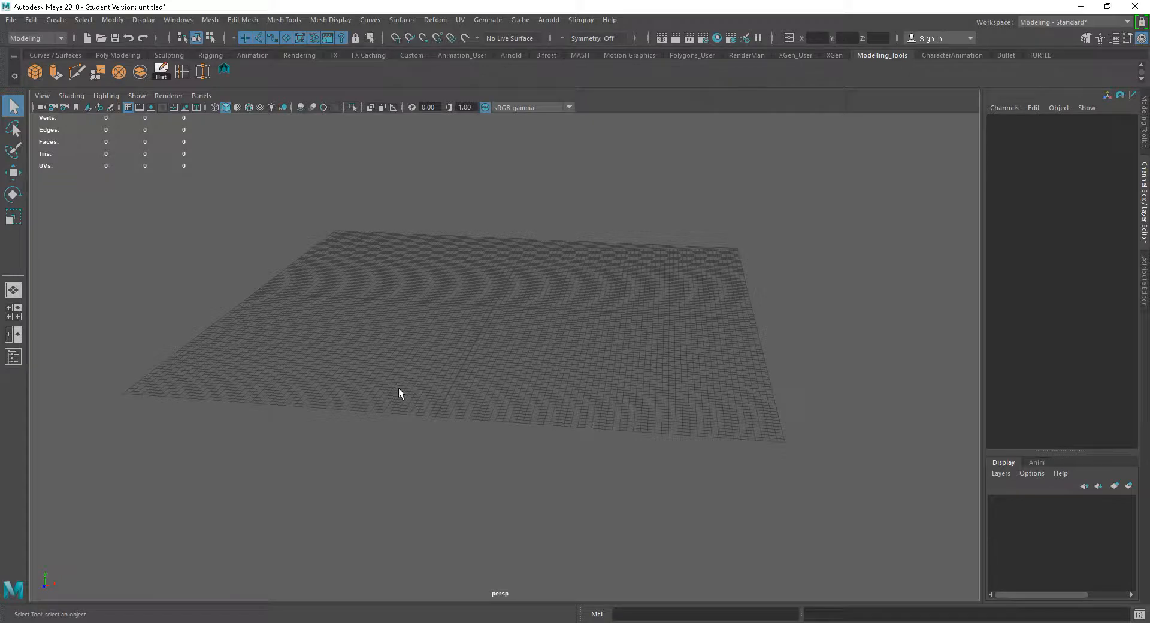
Import devin-williams-sword-reference.jpg as an image plane in the front view
key(space)
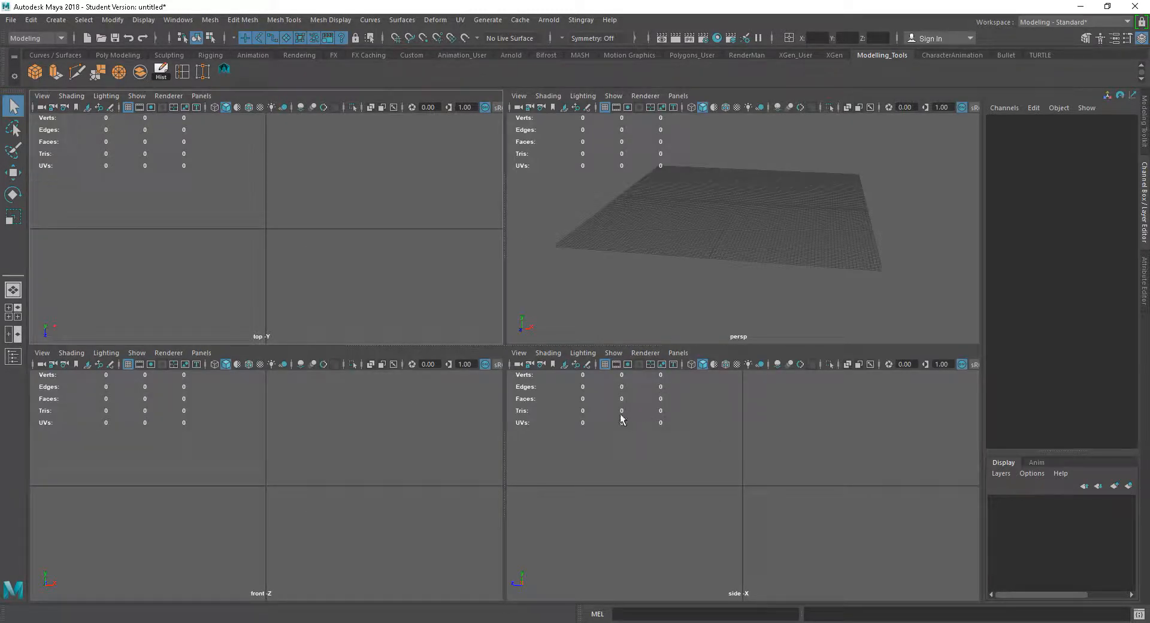
click(321, 487)
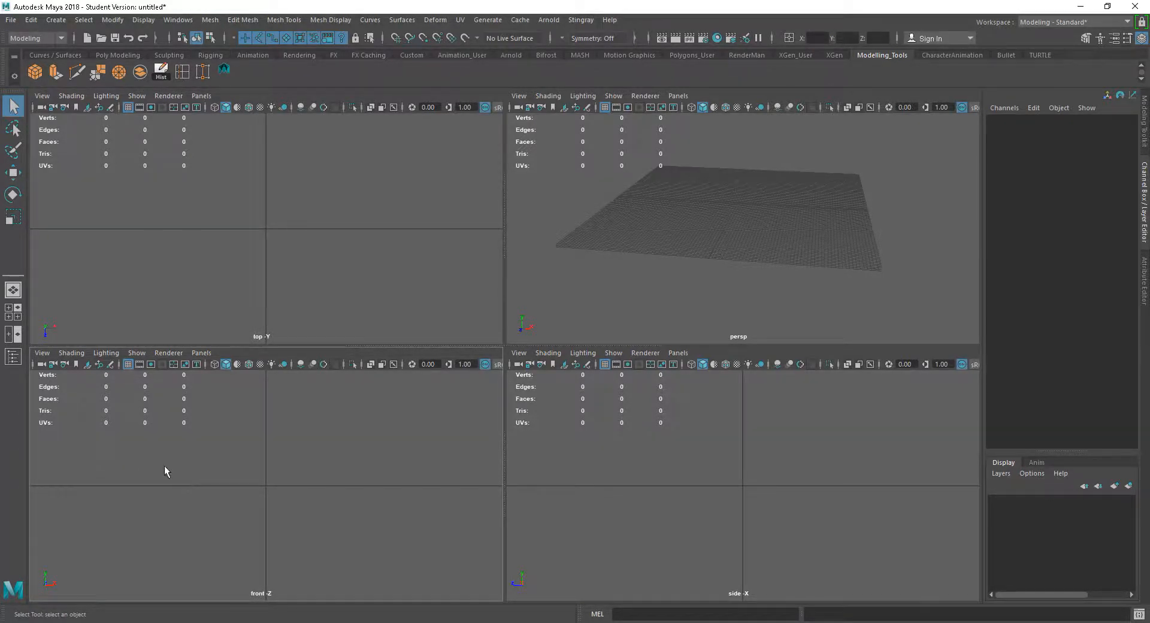
key(space)
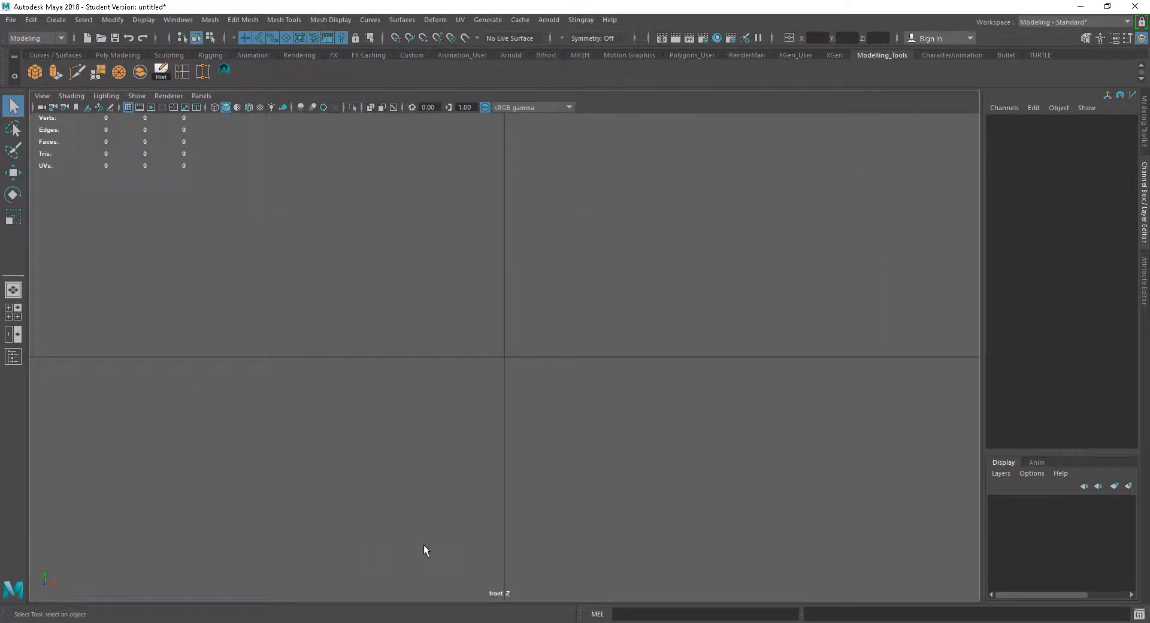
click(43, 97)
mouse_move(146, 366)
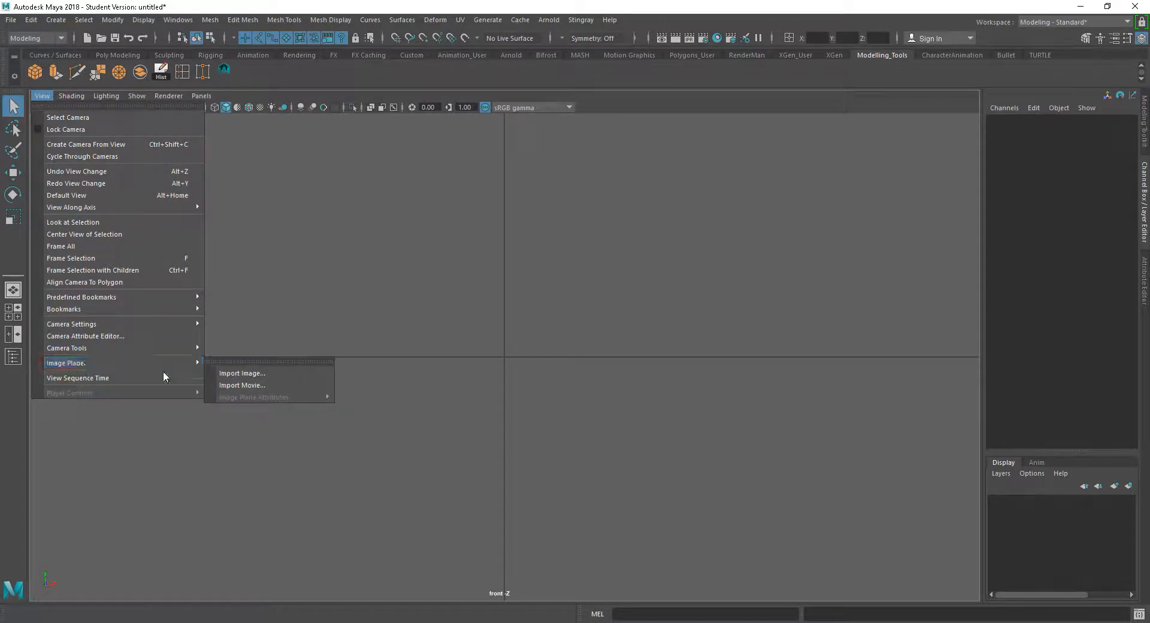
click(262, 375)
double_click(460, 209)
click(483, 221)
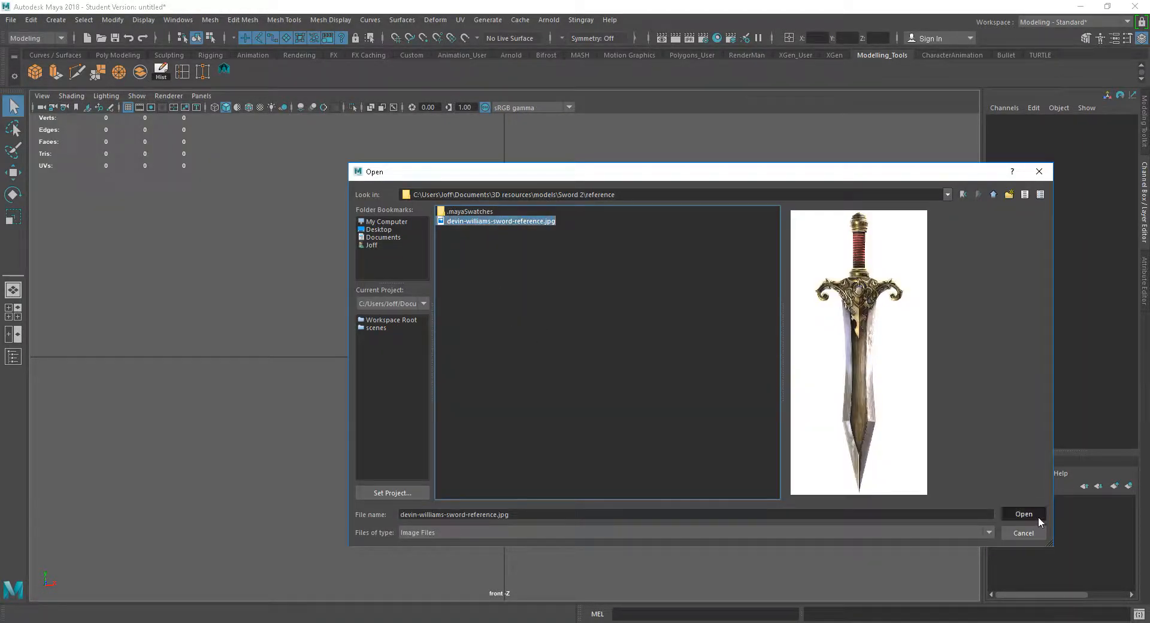
click(1024, 514)
key(f)
alt+drag(674, 427, 682, 392)
mouse_move(718, 412)
alt+right_down()
mouse_move(700, 402)
mouse_move(754, 433)
mouse_move(703, 405)
alt+right_up()
key(space)
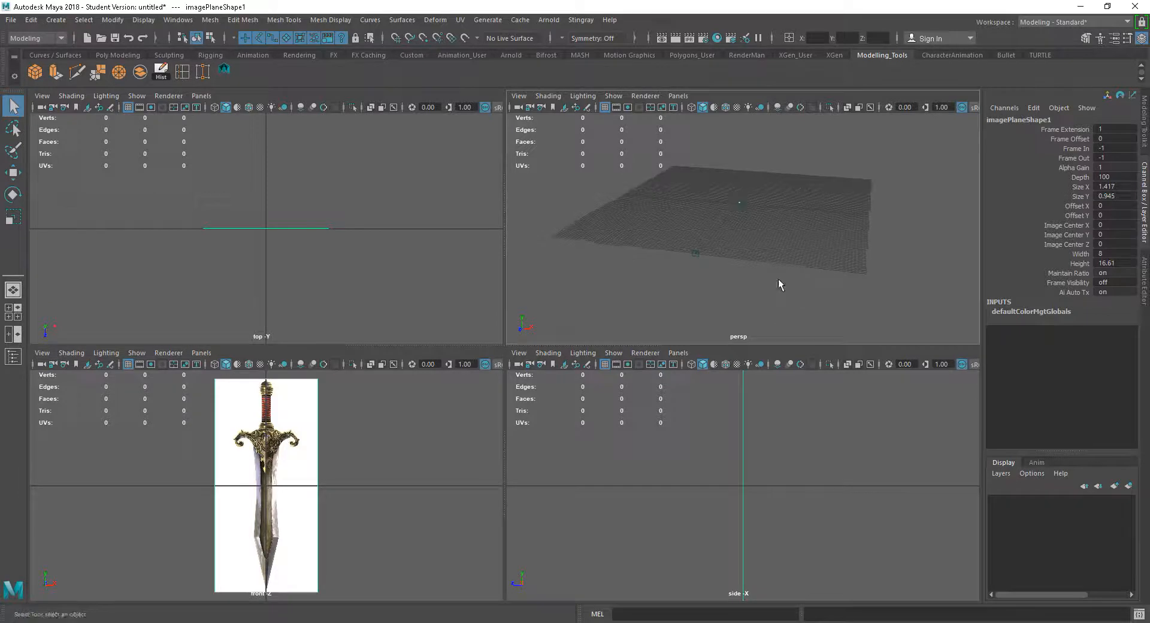
scroll(775, 208, down, 5)
key(f)
mouse_move(824, 259)
alt+mouse_down()
mouse_move(860, 262)
mouse_move(801, 259)
mouse_move(888, 259)
mouse_move(784, 263)
mouse_move(801, 259)
mouse_move(814, 276)
alt+mouse_up()
scroll(829, 547, down, 2)
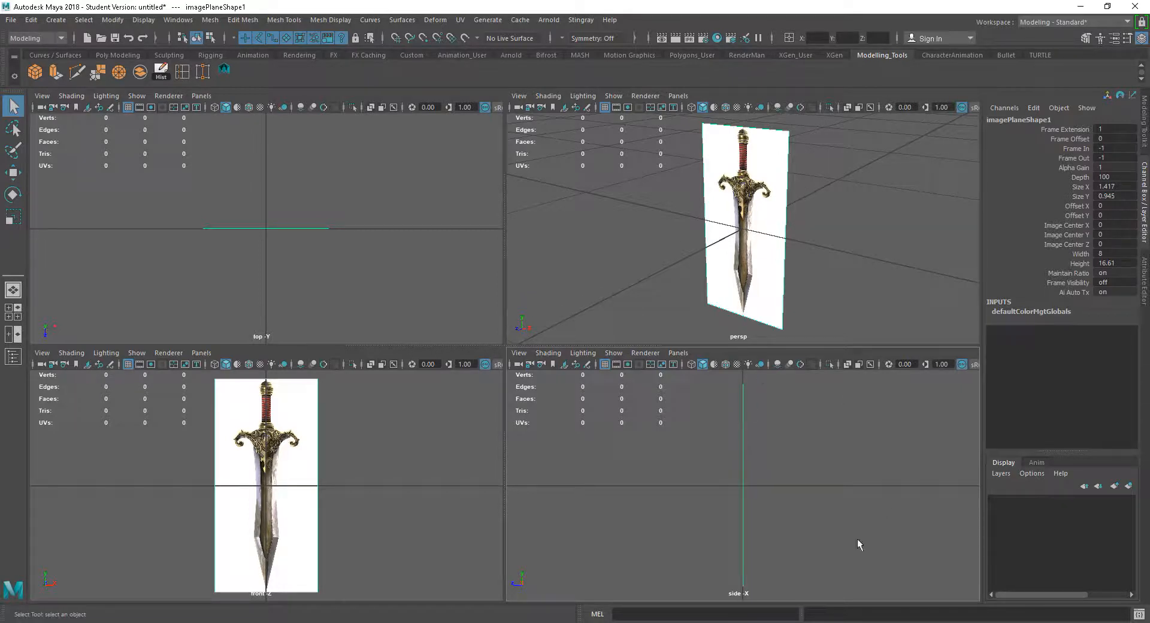
click(518, 354)
mouse_move(516, 359)
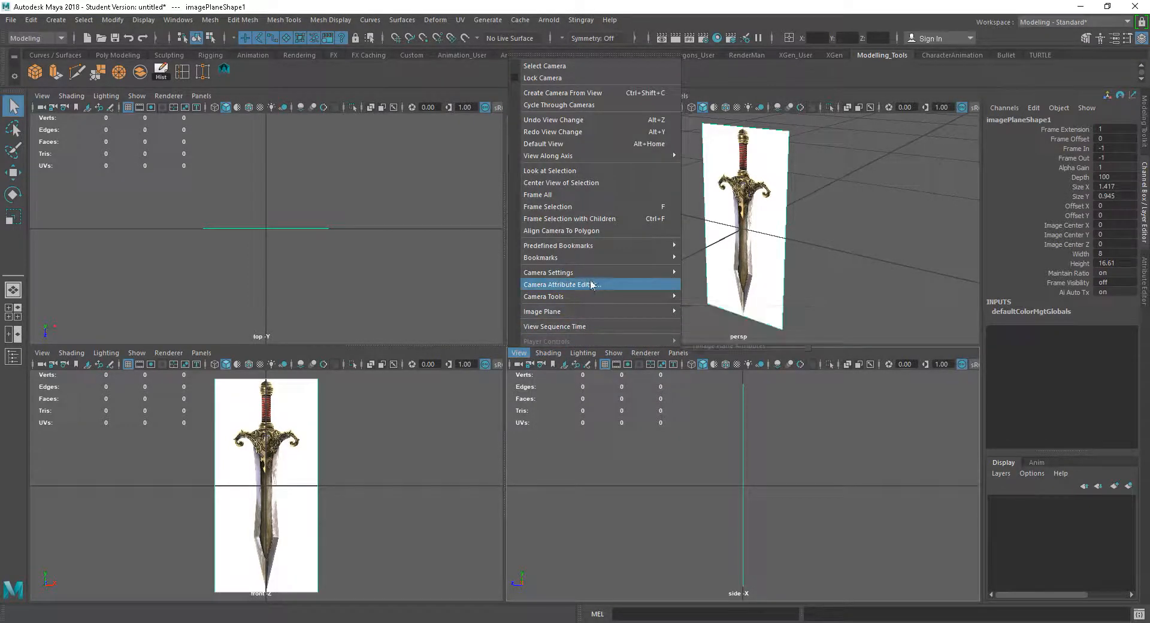
mouse_move(608, 312)
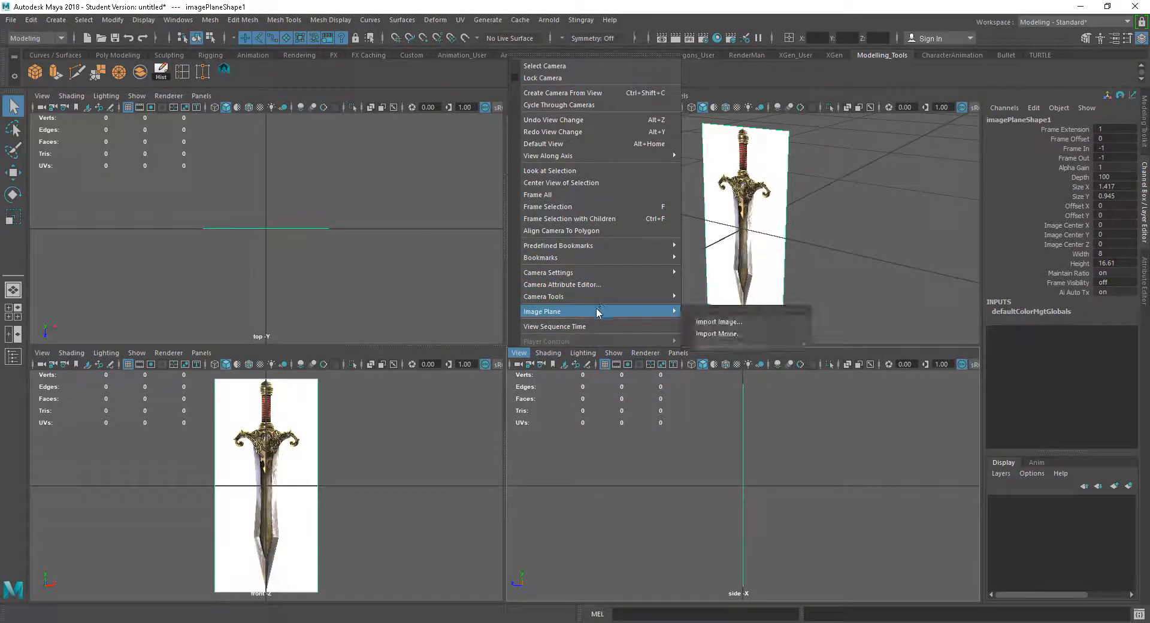
click(734, 326)
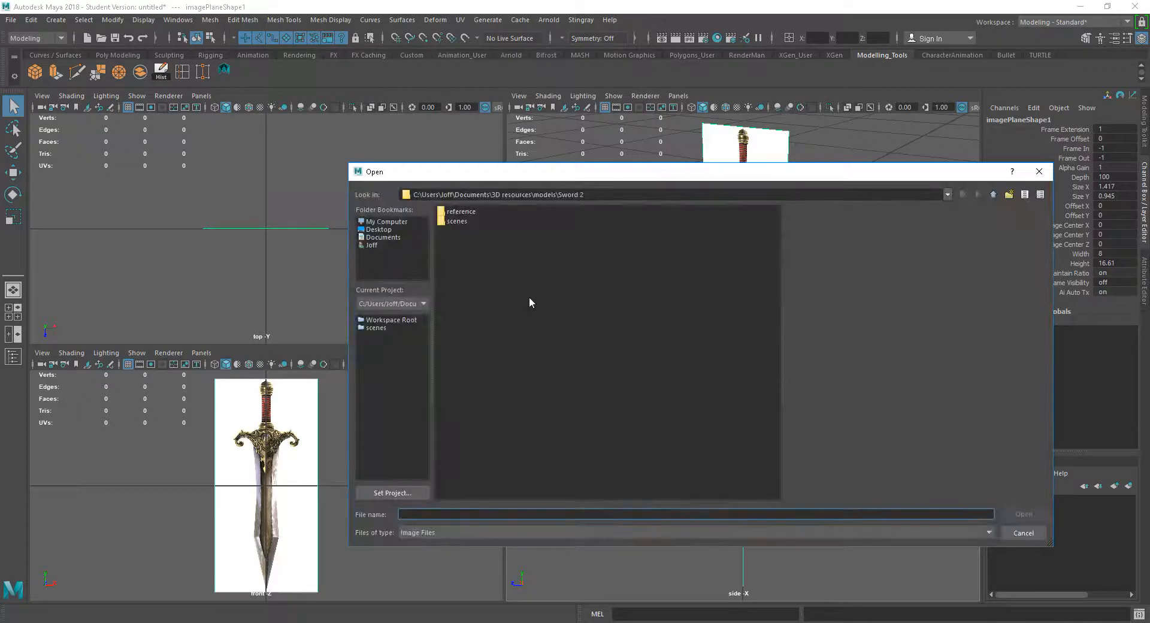
double_click(471, 213)
click(470, 221)
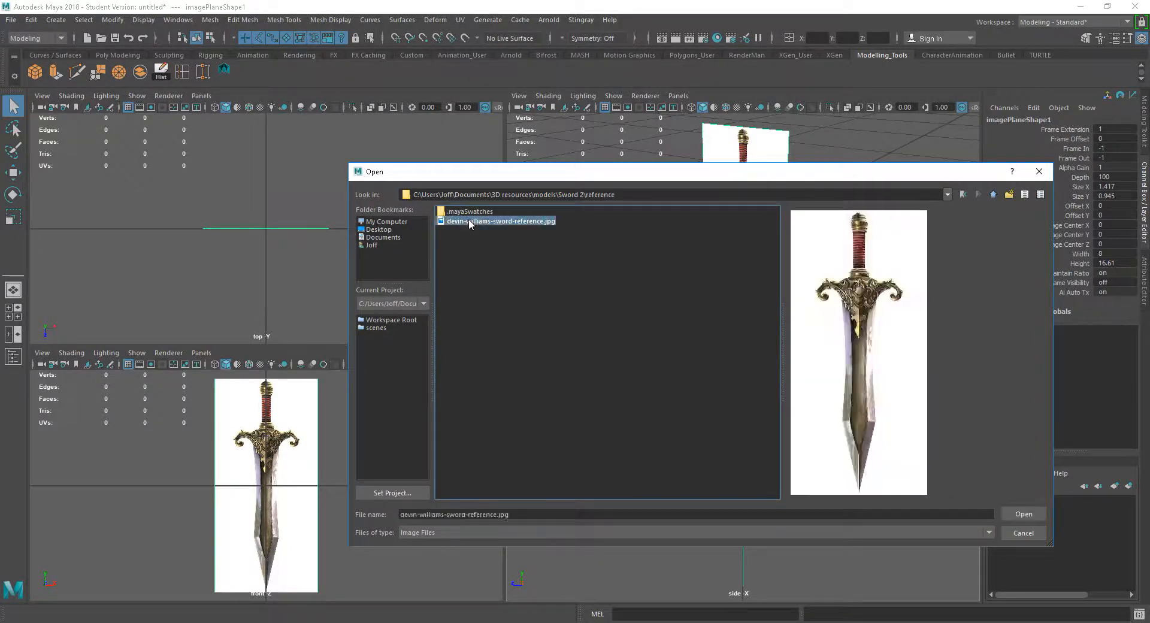
click(1022, 515)
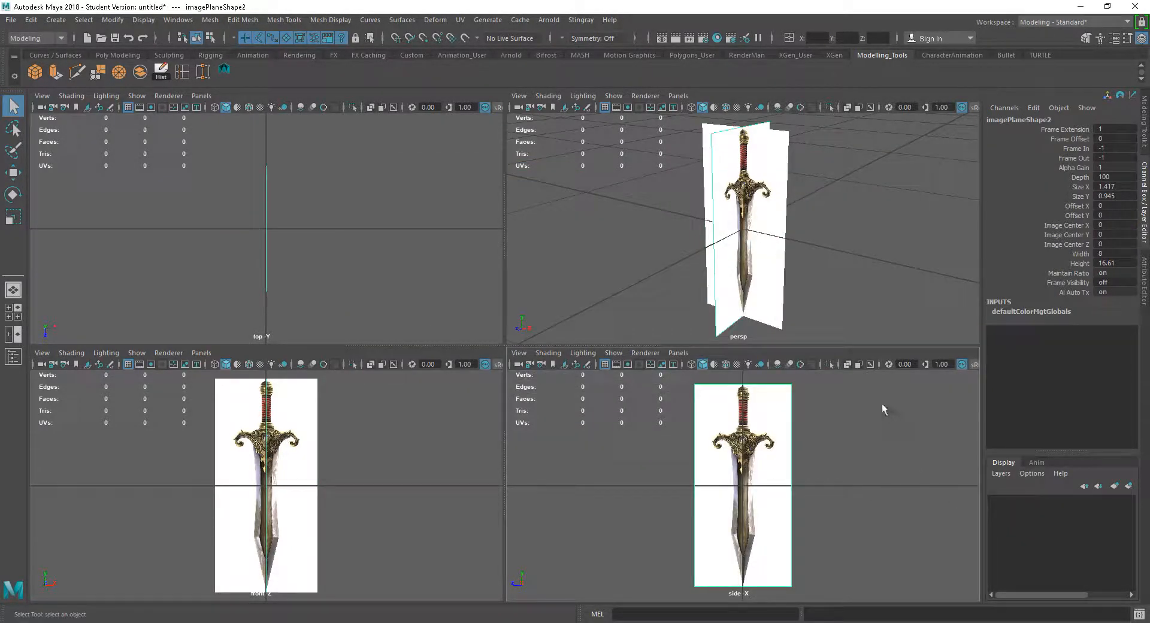
Move the side image plane to about -3.74 on X and 1.54 on Z, forming a corner with the front plane
mouse_move(831, 278)
alt+mouse_down()
mouse_move(906, 267)
mouse_move(765, 257)
mouse_move(819, 277)
mouse_move(819, 293)
alt+mouse_up()
click(721, 307)
click(807, 255)
click(776, 245)
click(709, 264)
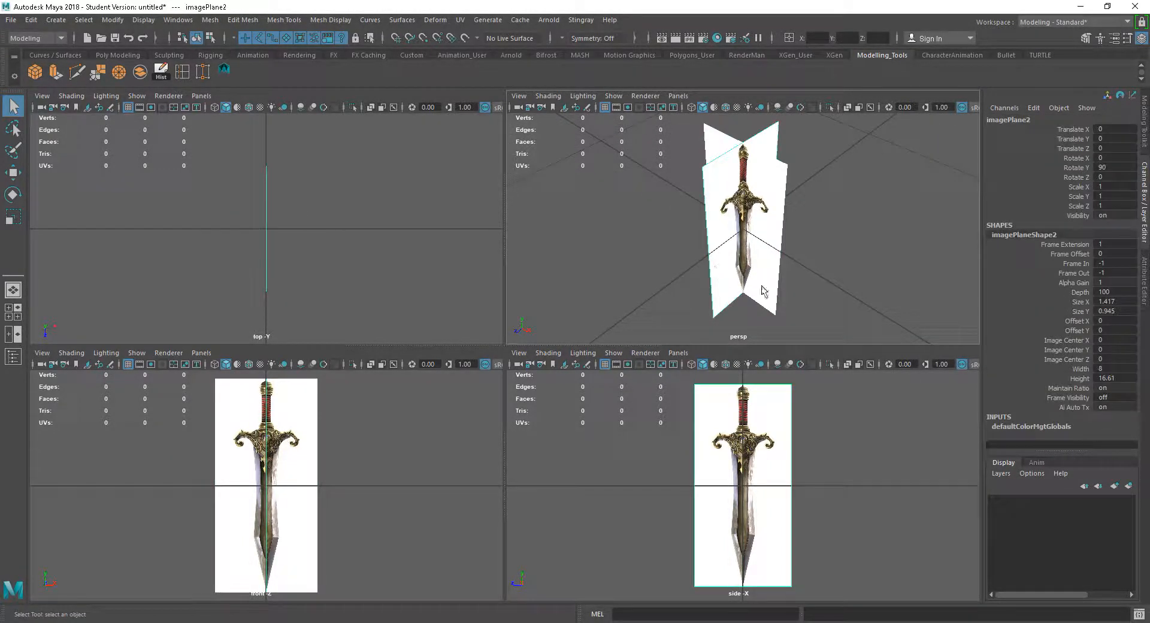
key(w)
alt+drag(777, 294, 726, 284)
drag(749, 231, 757, 235)
alt+drag(854, 278, 842, 277)
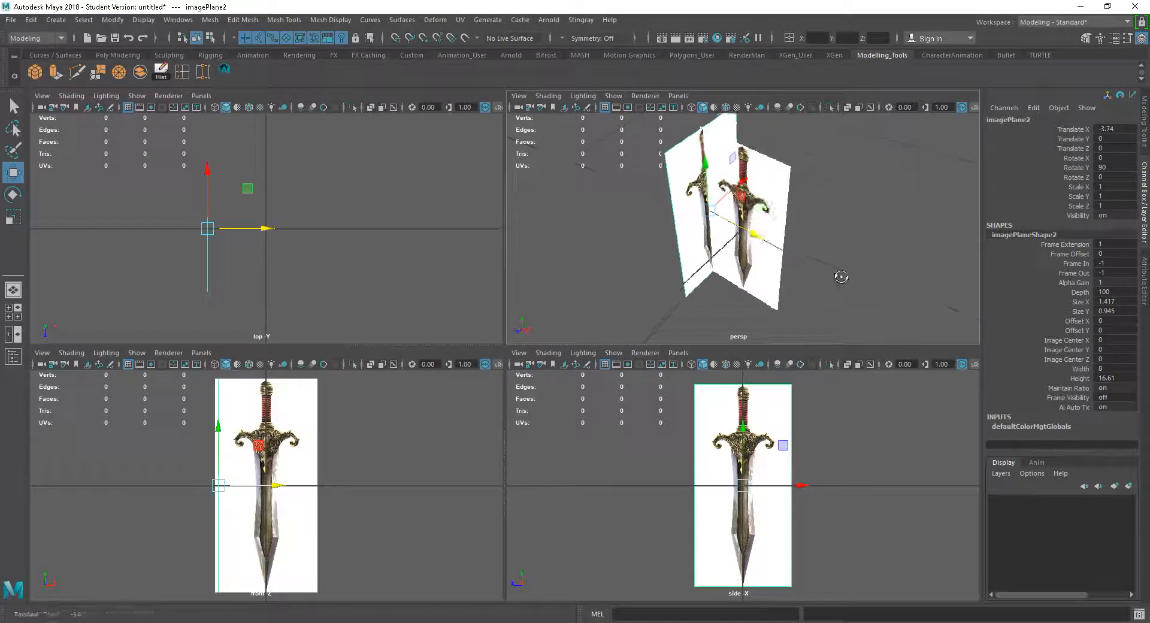
mouse_move(742, 182)
mouse_down()
mouse_move(715, 196)
mouse_move(737, 187)
mouse_up()
click(757, 243)
drag(732, 241, 820, 287)
drag(718, 228, 713, 303)
click(872, 257)
click(720, 225)
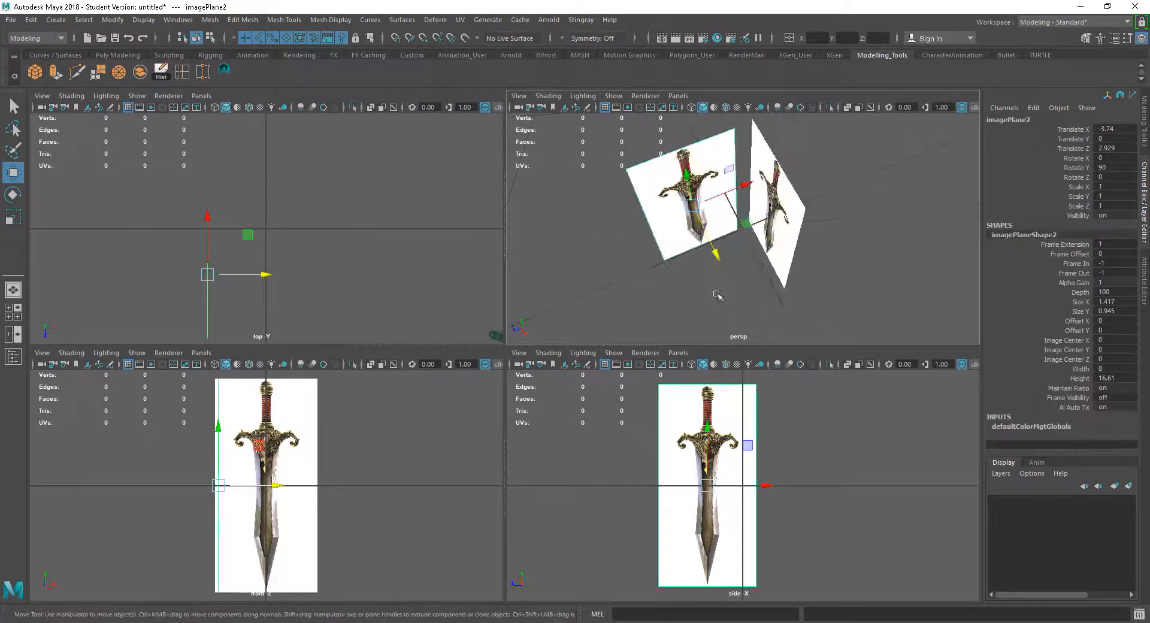
drag(735, 191, 750, 187)
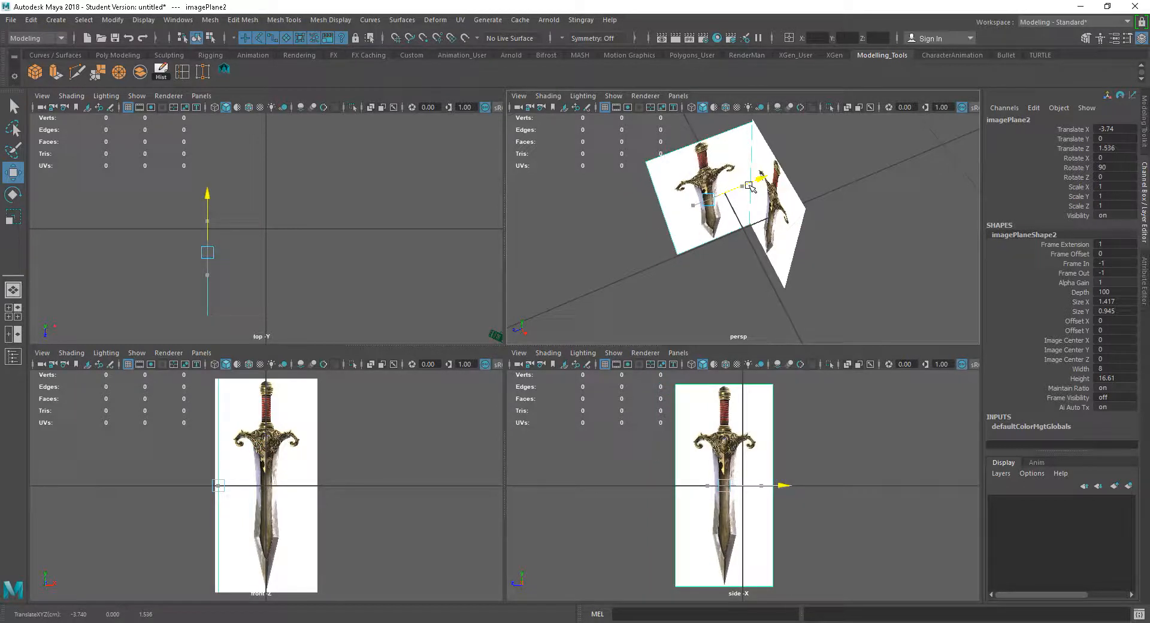
alt+drag(902, 301, 888, 278)
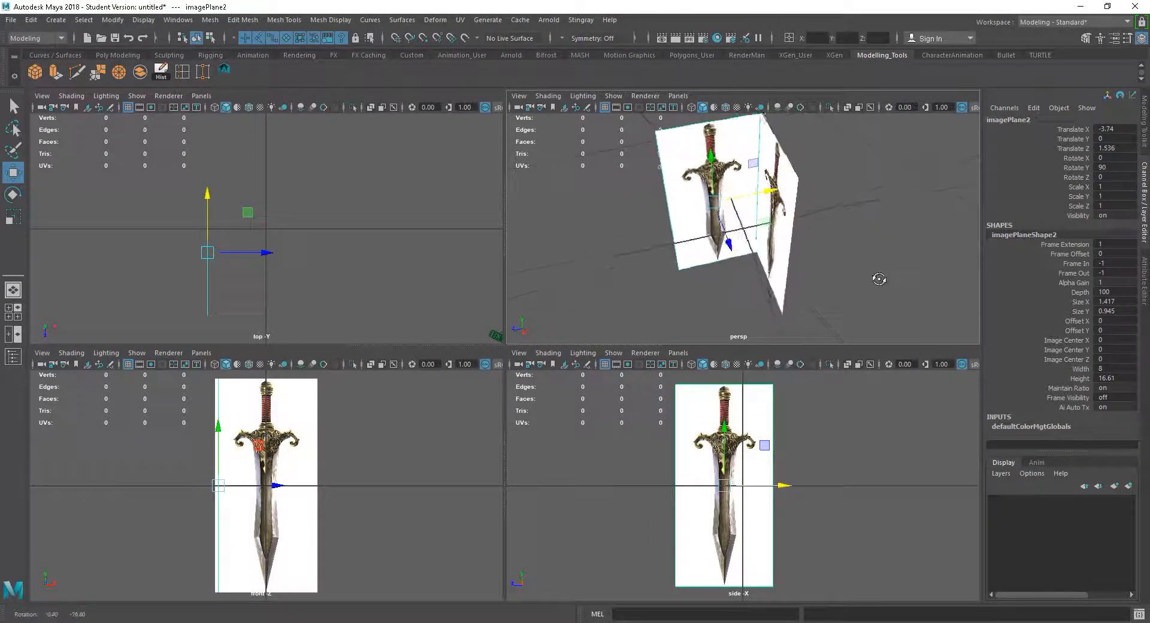
scroll(718, 252, down, 3)
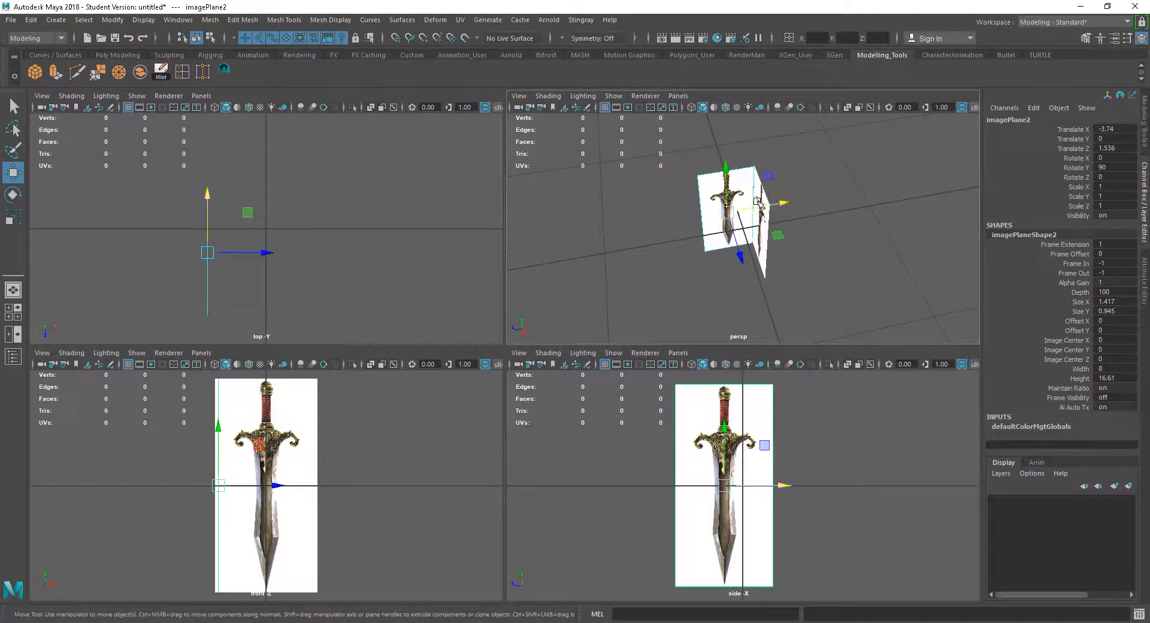
click(739, 230)
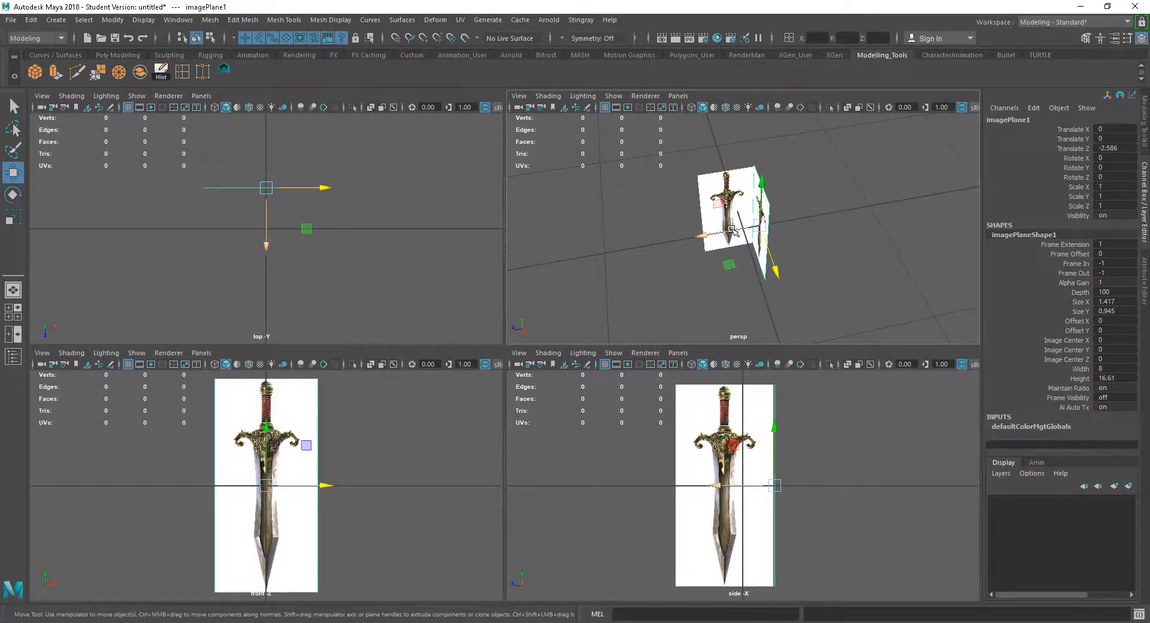
drag(710, 234, 839, 218)
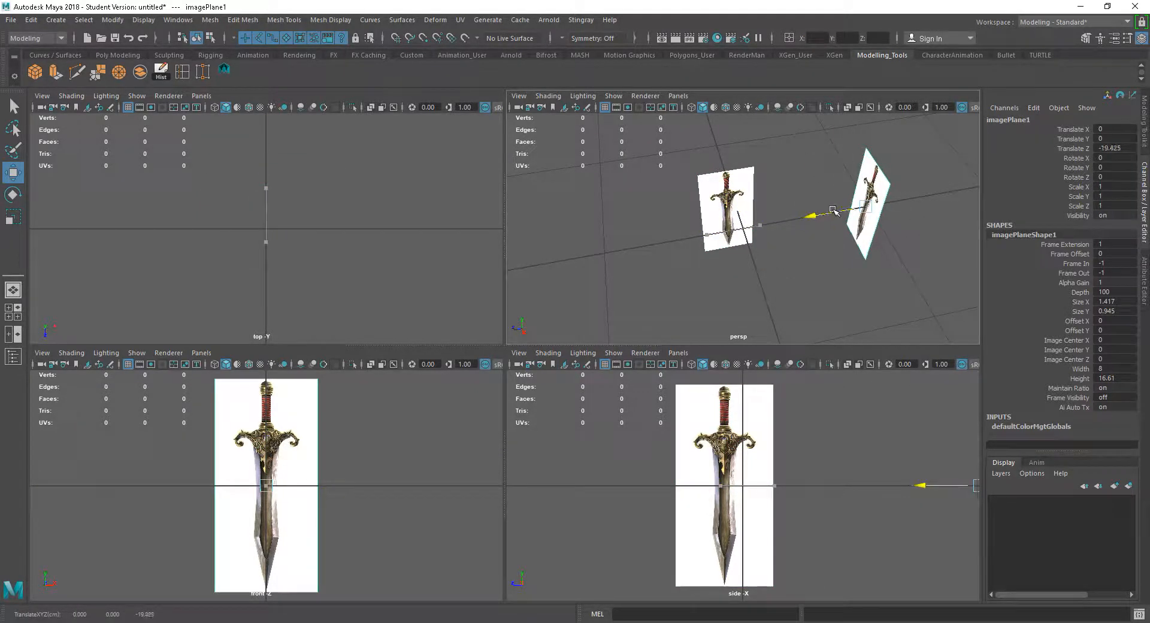
key(ctrl+z)
alt+drag(827, 272, 886, 272)
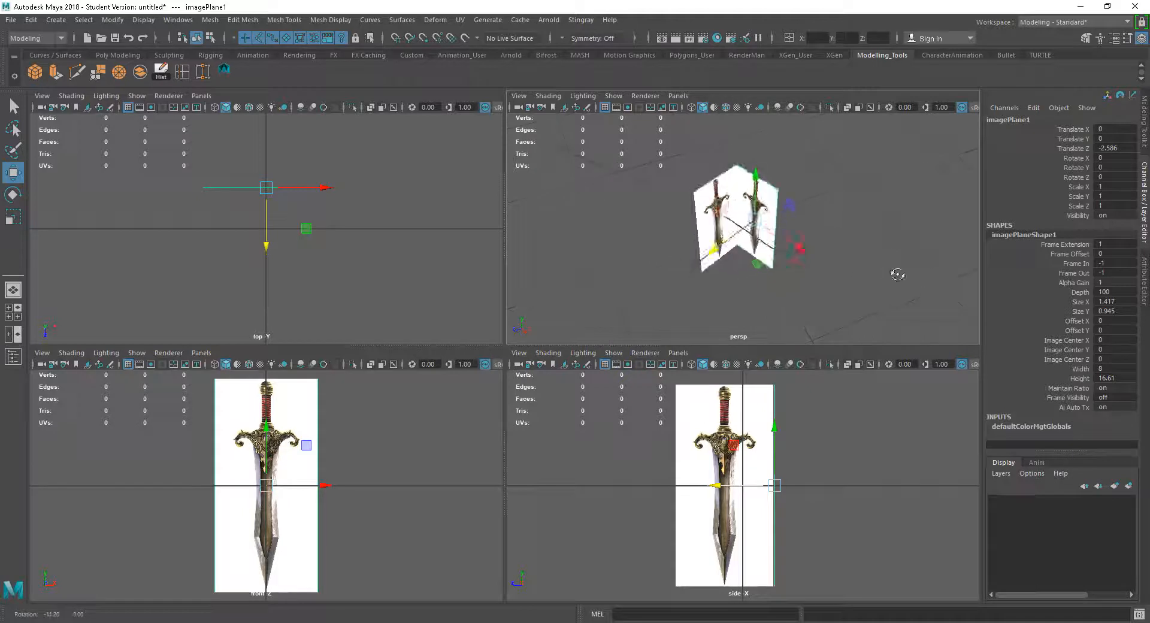
Raise the side image plane to about 6.8 on Y so the sword sits above the grid
click(711, 198)
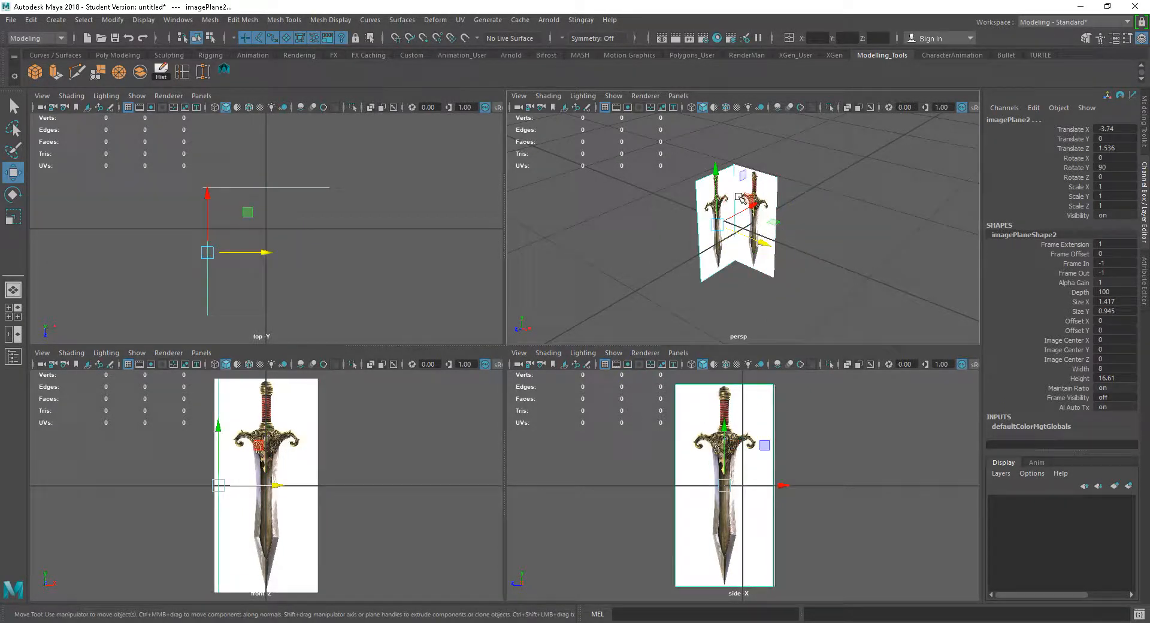
drag(716, 183, 717, 136)
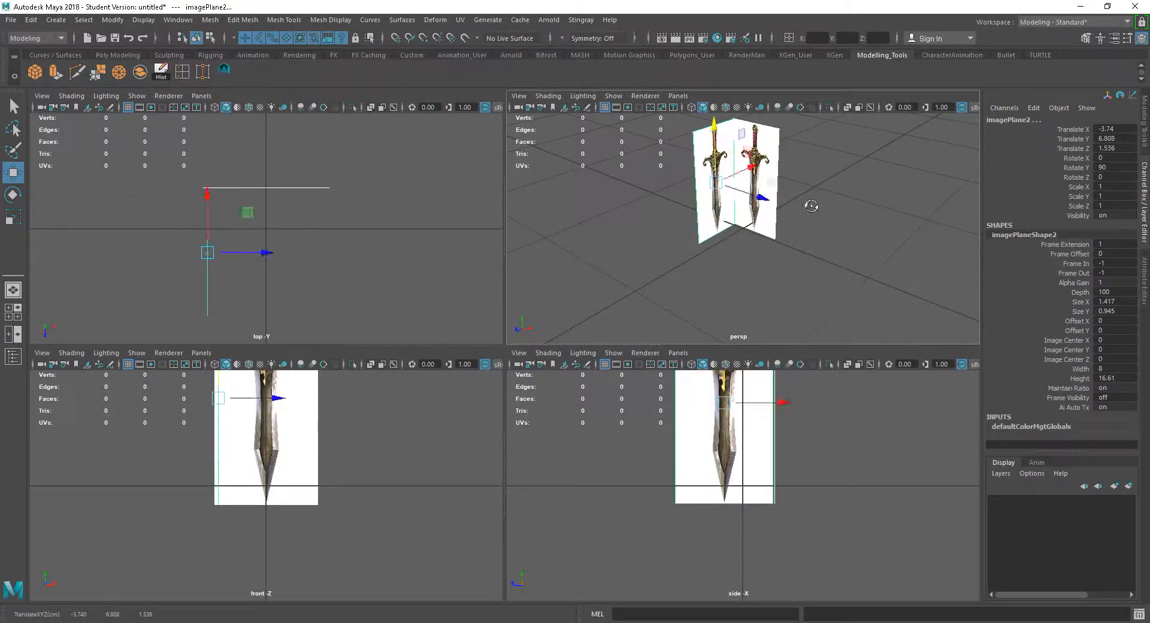
alt+drag(813, 207, 772, 174)
drag(721, 145, 721, 127)
Raise the front image plane to about 6 on Y
alt+drag(873, 210, 843, 298)
click(855, 300)
drag(762, 252, 859, 285)
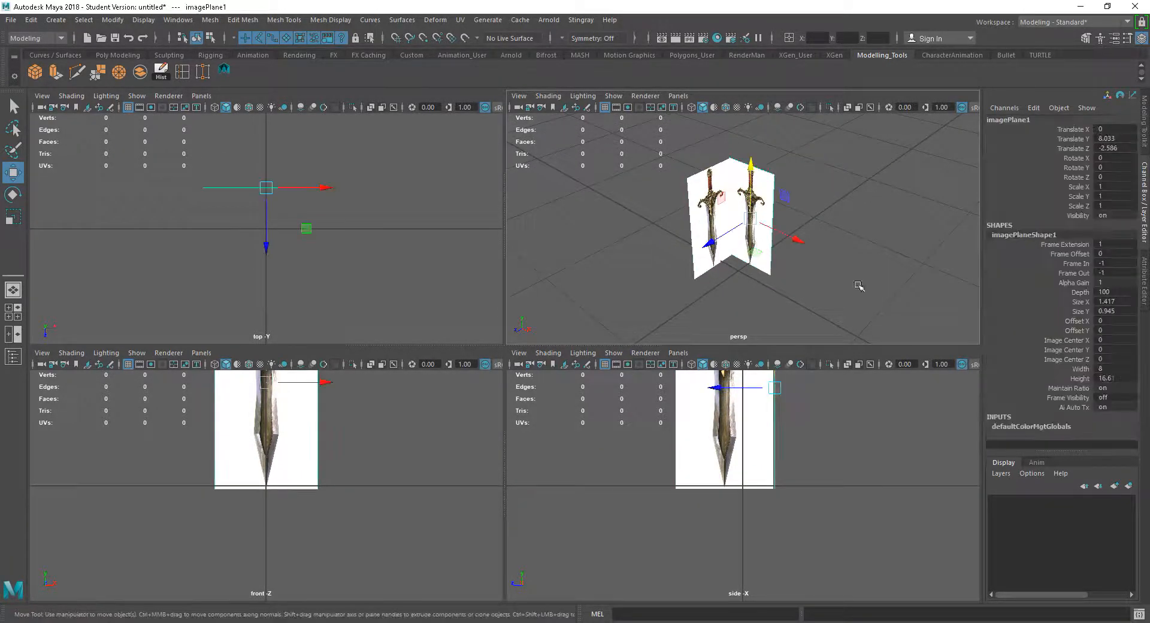
Try to adjust the alpha gain of the image planes in the Attribute Editor
click(1146, 279)
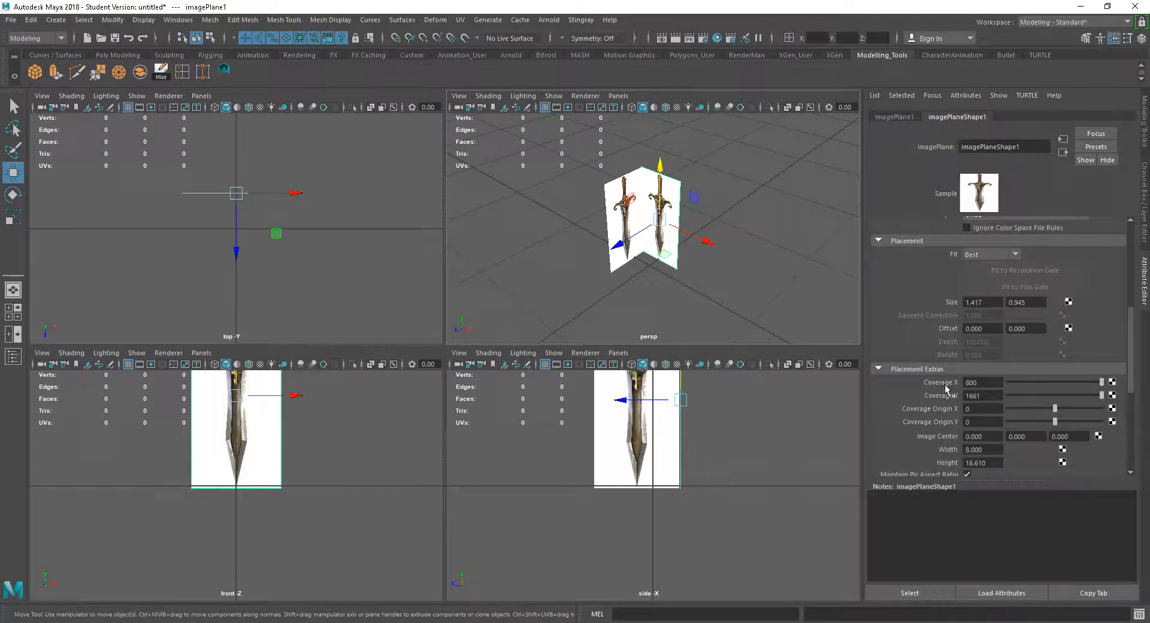
scroll(1120, 318, up, 10)
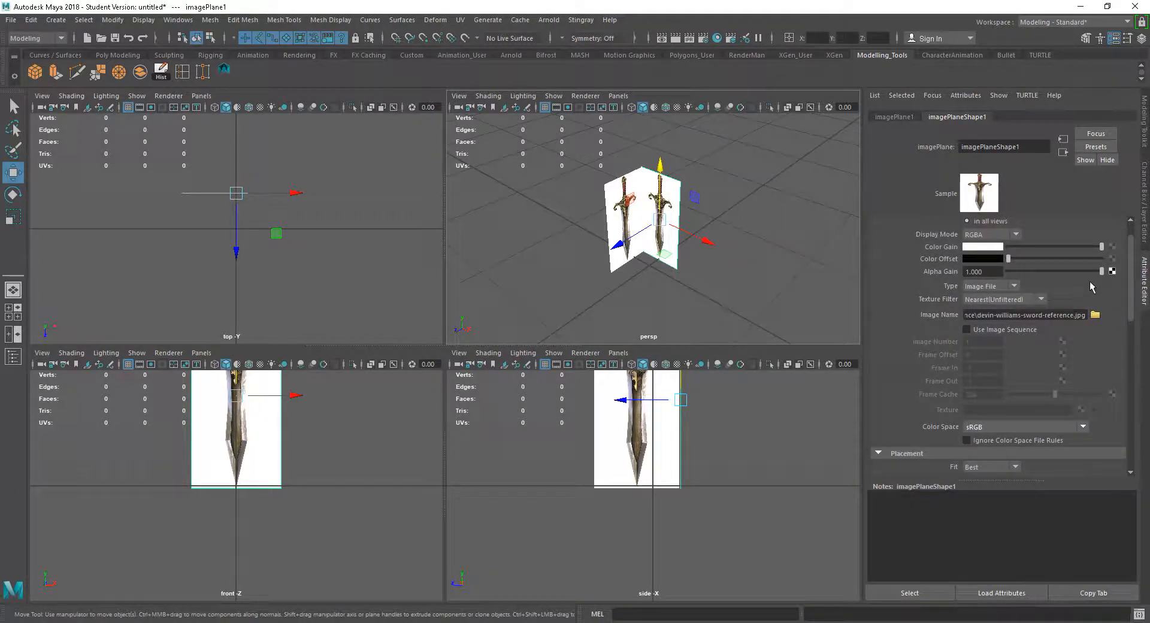
mouse_move(1104, 274)
mouse_down()
mouse_move(1022, 270)
mouse_move(1109, 269)
mouse_up()
drag(571, 288, 697, 236)
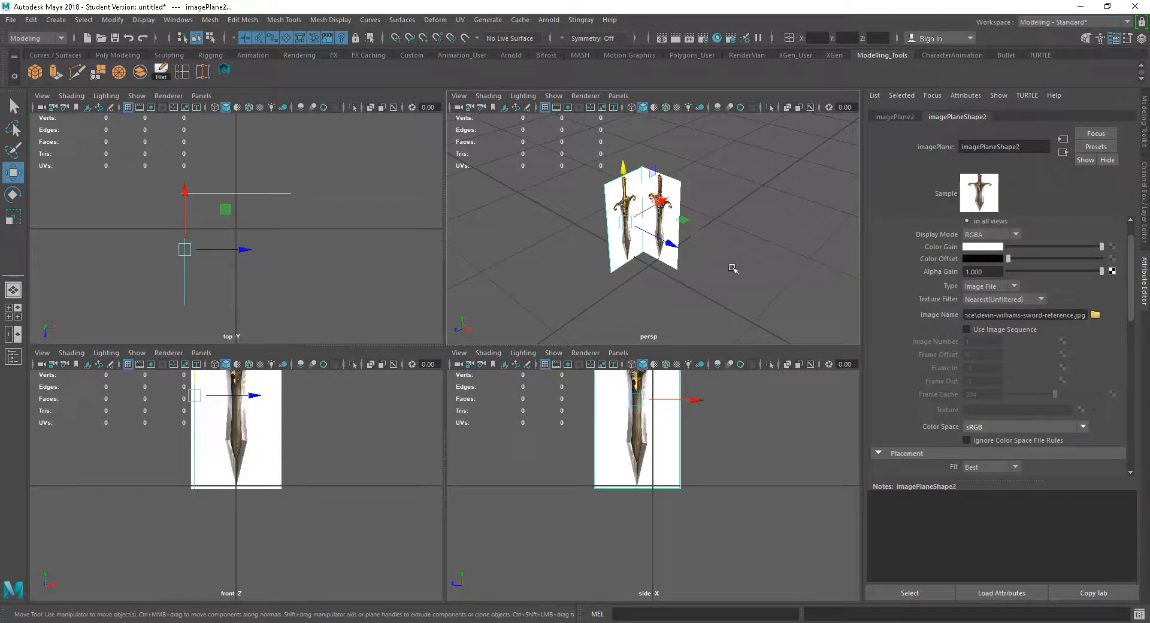
drag(1102, 271, 1019, 271)
Select both image planes, create a display layer from them, and name the layer reference
click(719, 284)
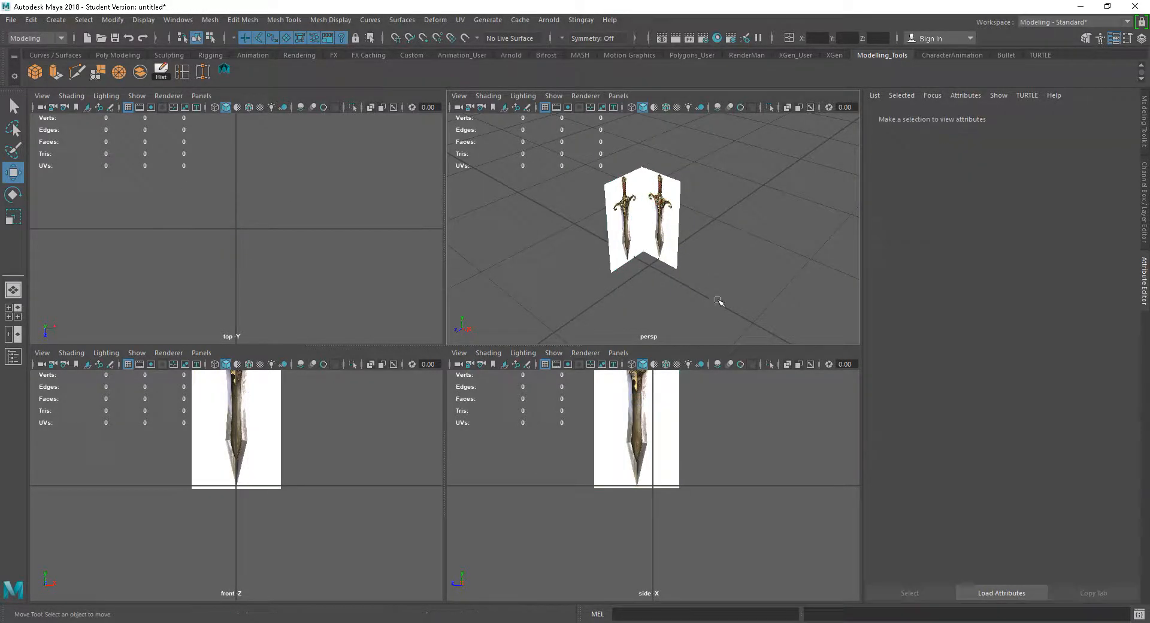
click(672, 219)
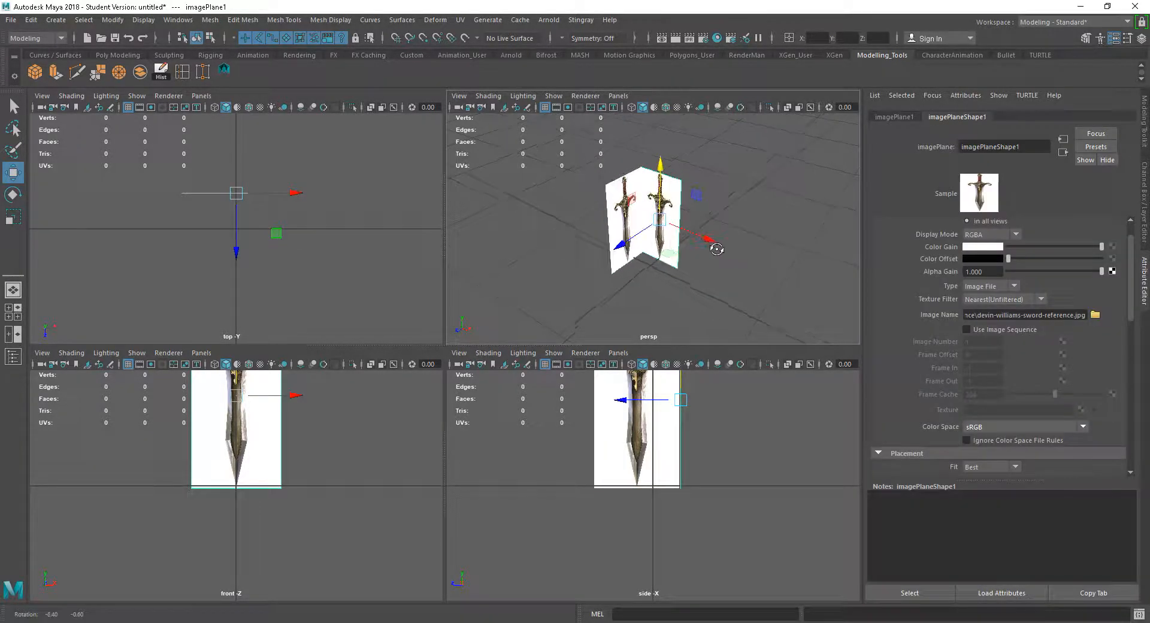
alt+drag(700, 293, 711, 289)
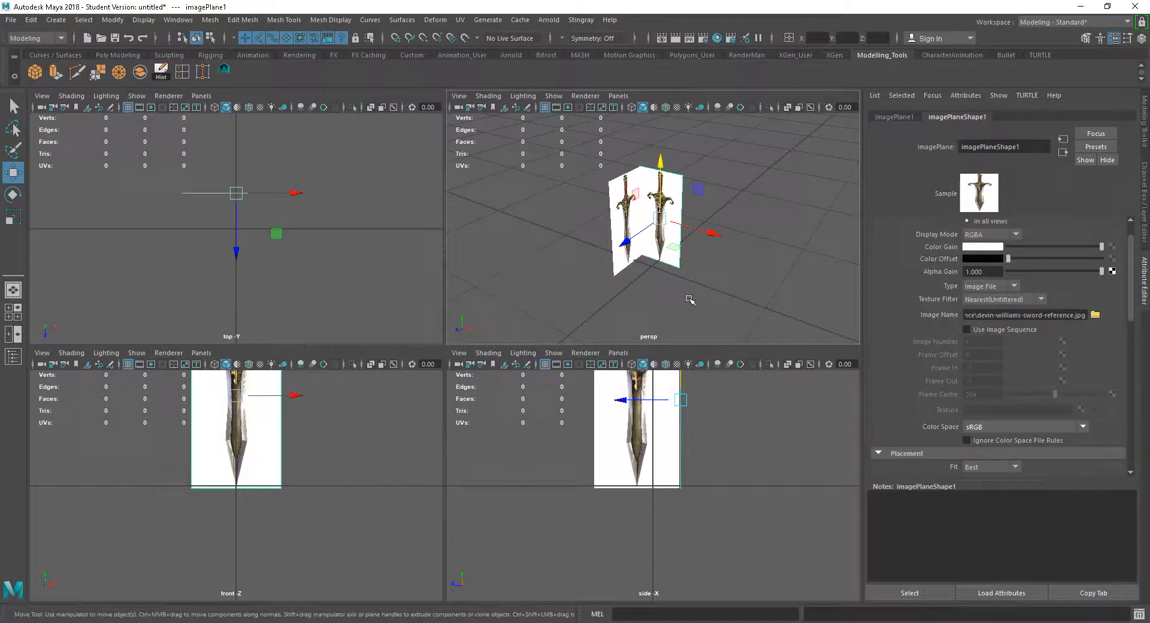
click(590, 308)
click(662, 219)
drag(587, 312, 749, 150)
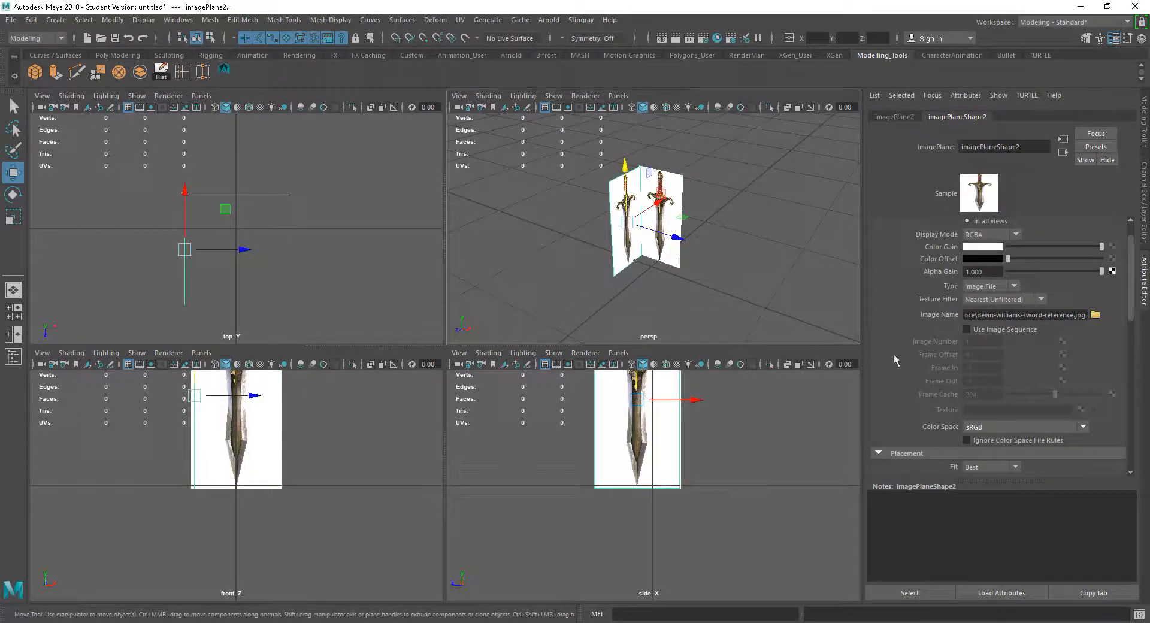
click(1146, 175)
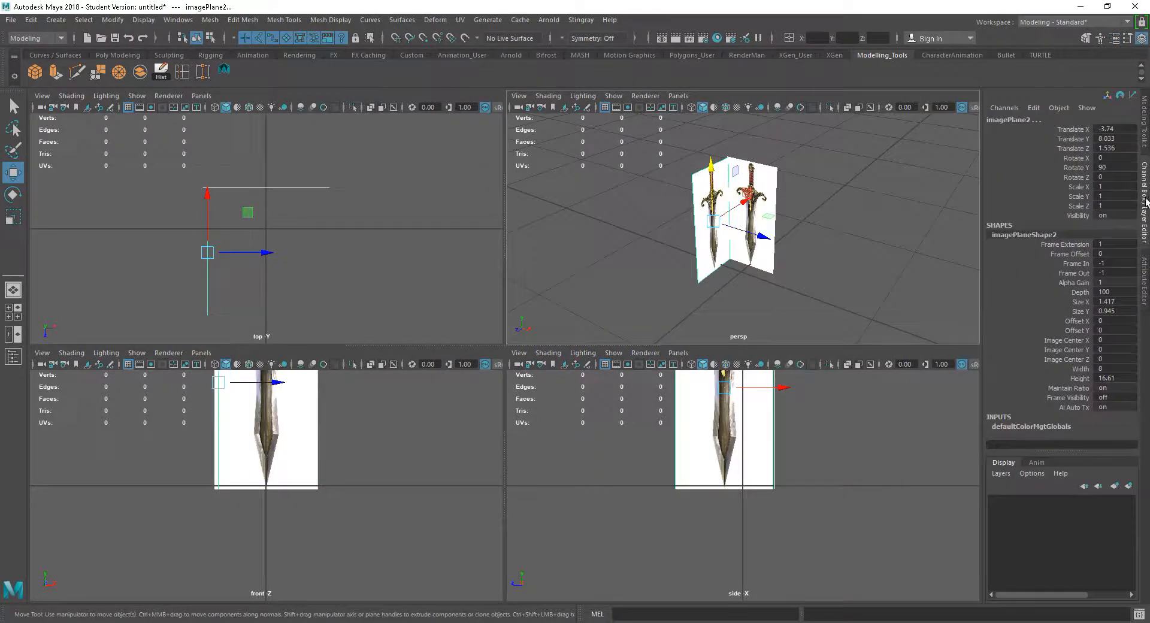
click(1001, 474)
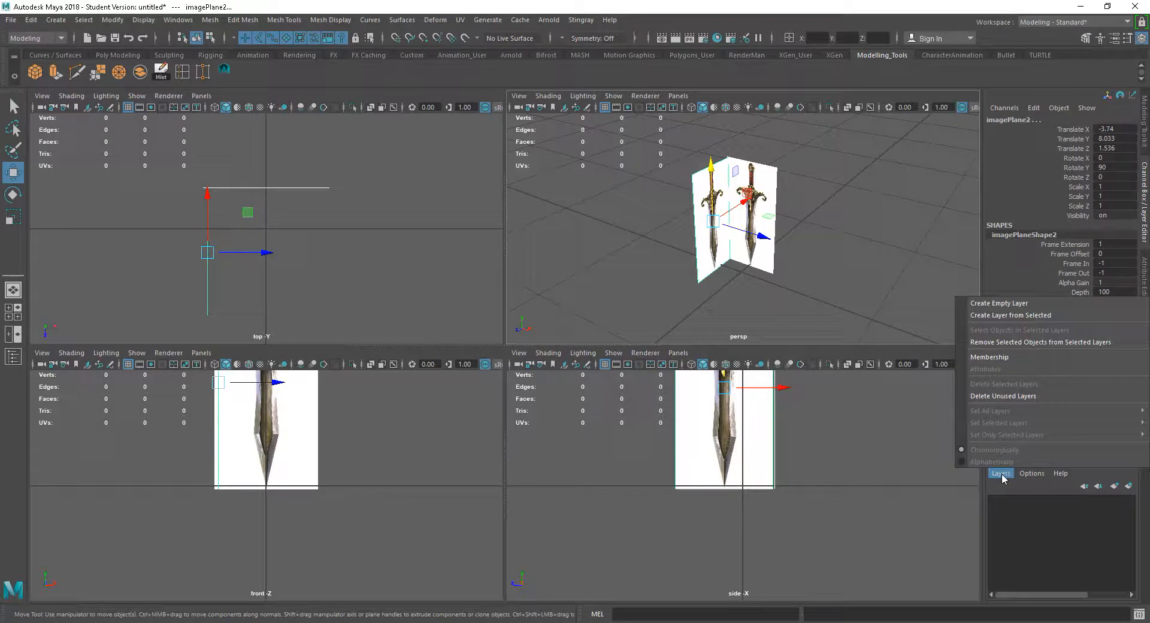
click(1010, 315)
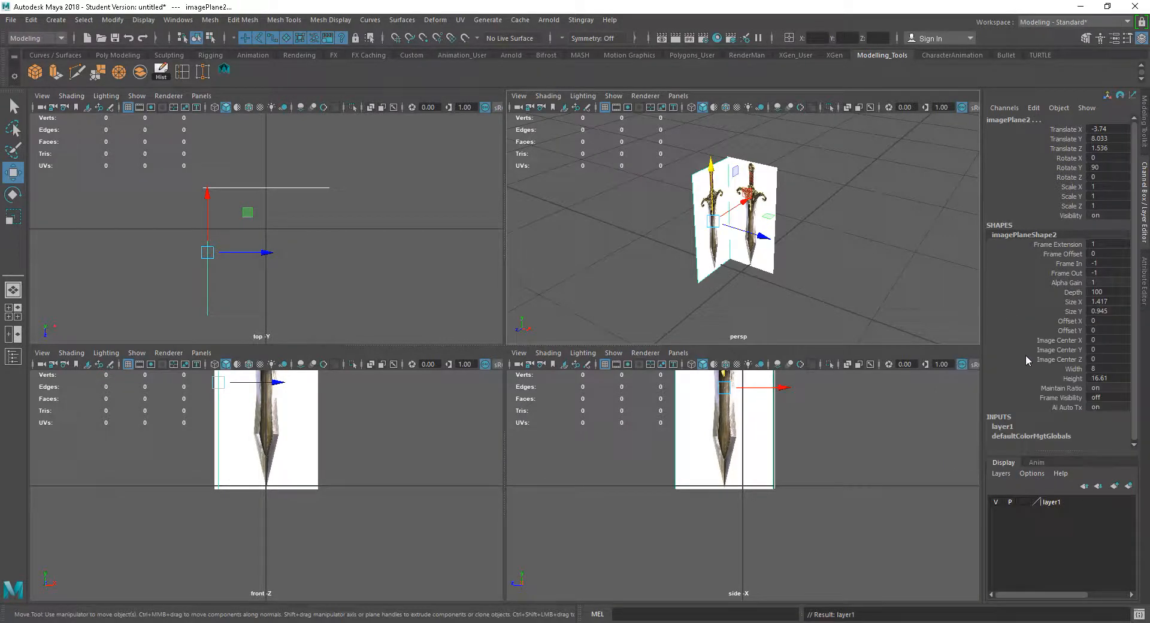
double_click(1053, 503)
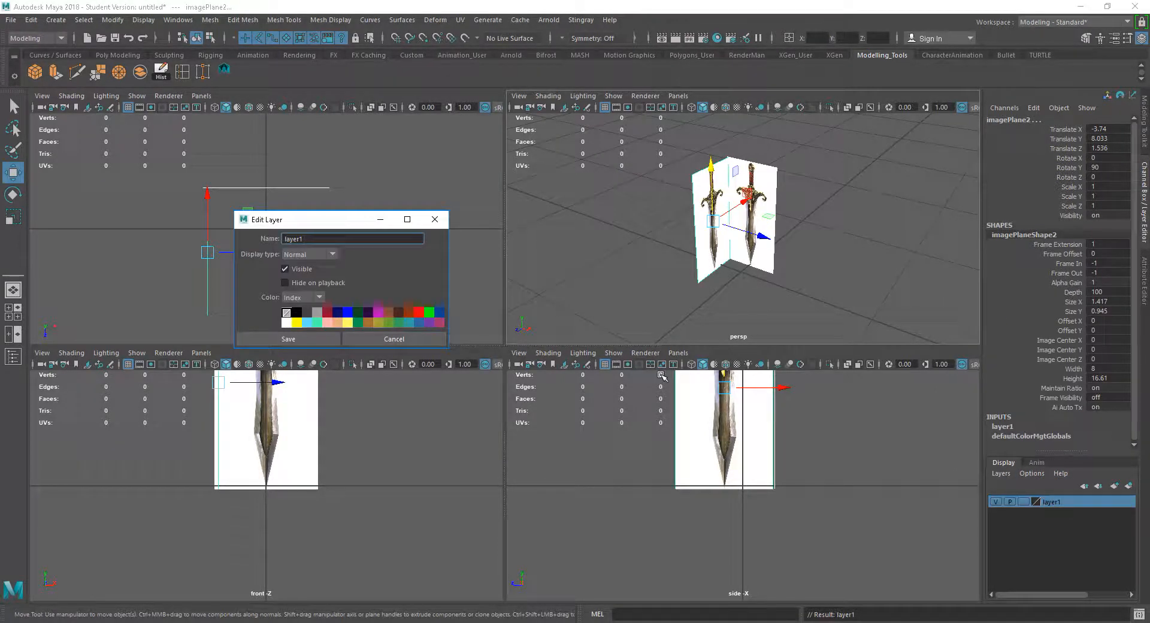
key(BackSpace)
text(reference)
key(Tab)
click(336, 339)
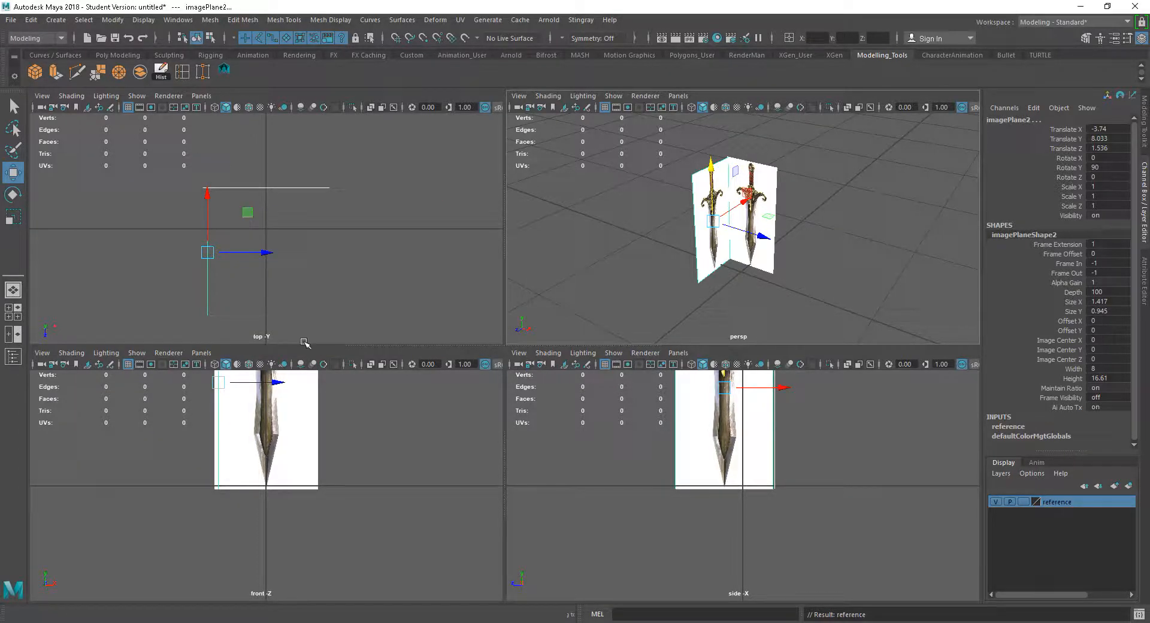
Test the reference layer's Reference display mode on the image planes, then return it to normal
click(1022, 501)
click(1022, 501)
click(753, 237)
drag(803, 240, 595, 181)
drag(809, 244, 644, 195)
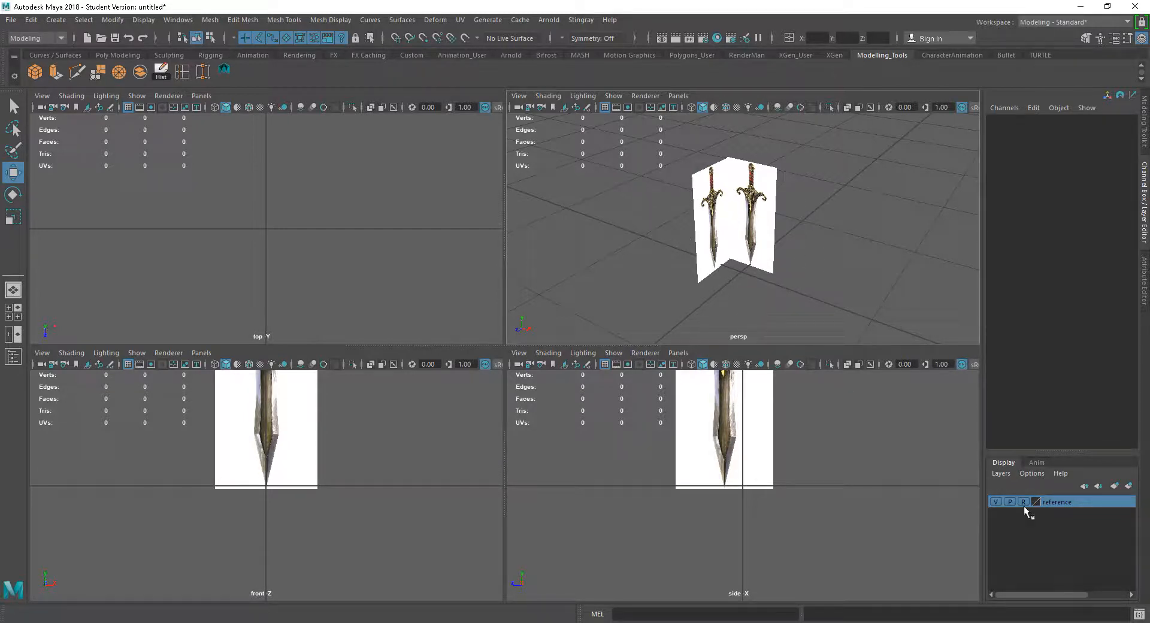
click(757, 251)
click(711, 246)
drag(844, 308, 636, 153)
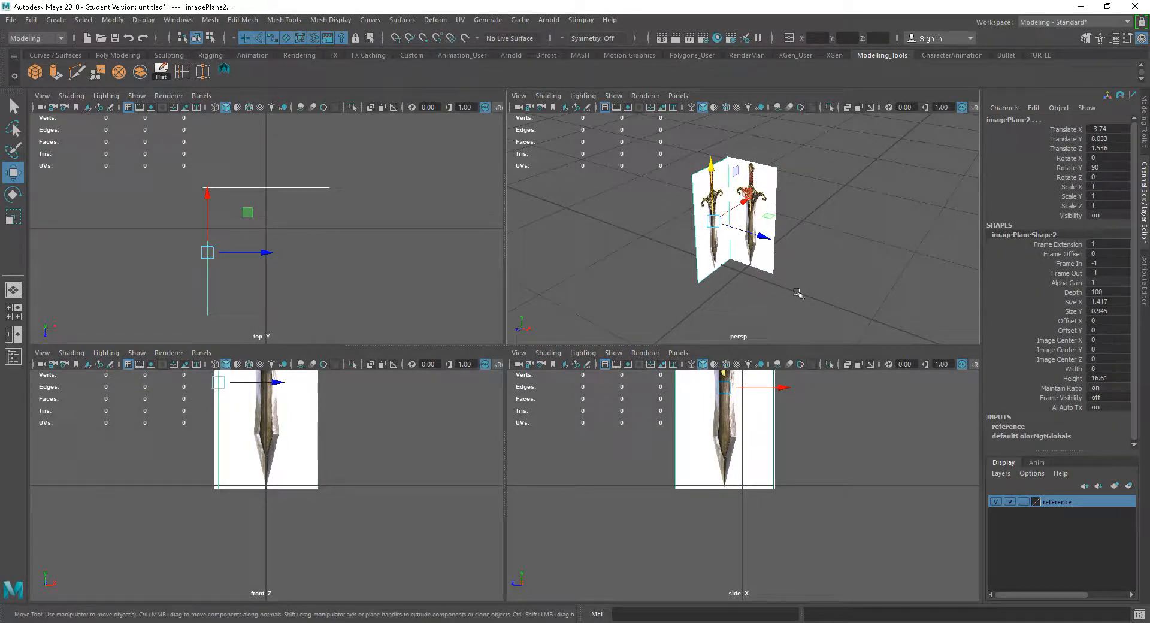
Inspect each image plane's attributes and orbit around the planes in the perspective view
click(864, 283)
click(762, 246)
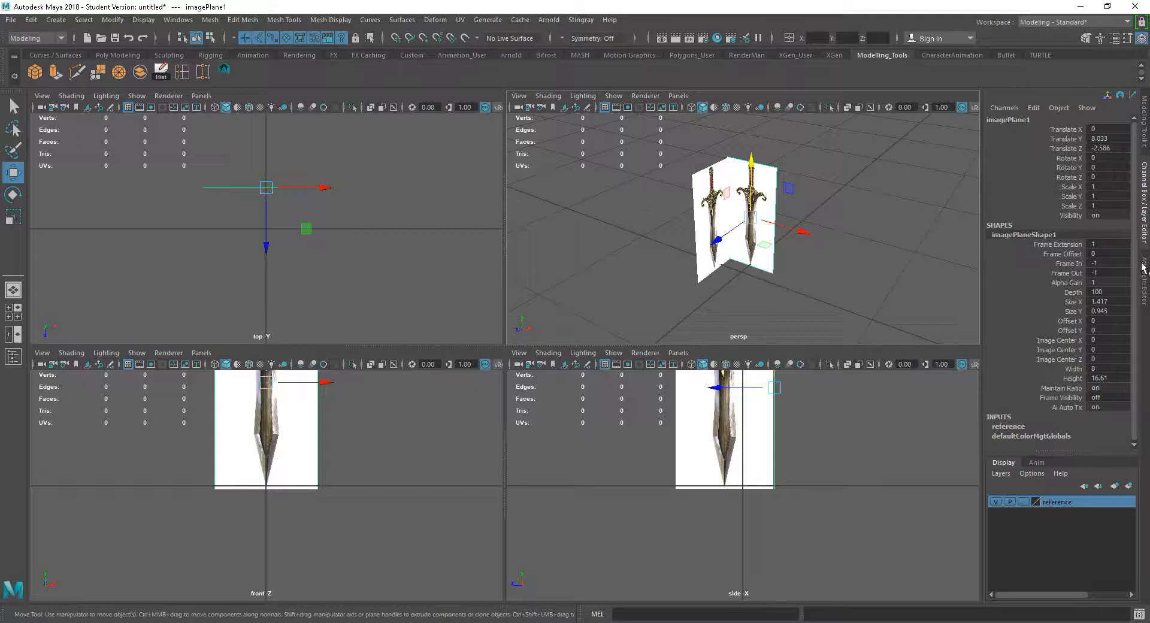
click(1144, 278)
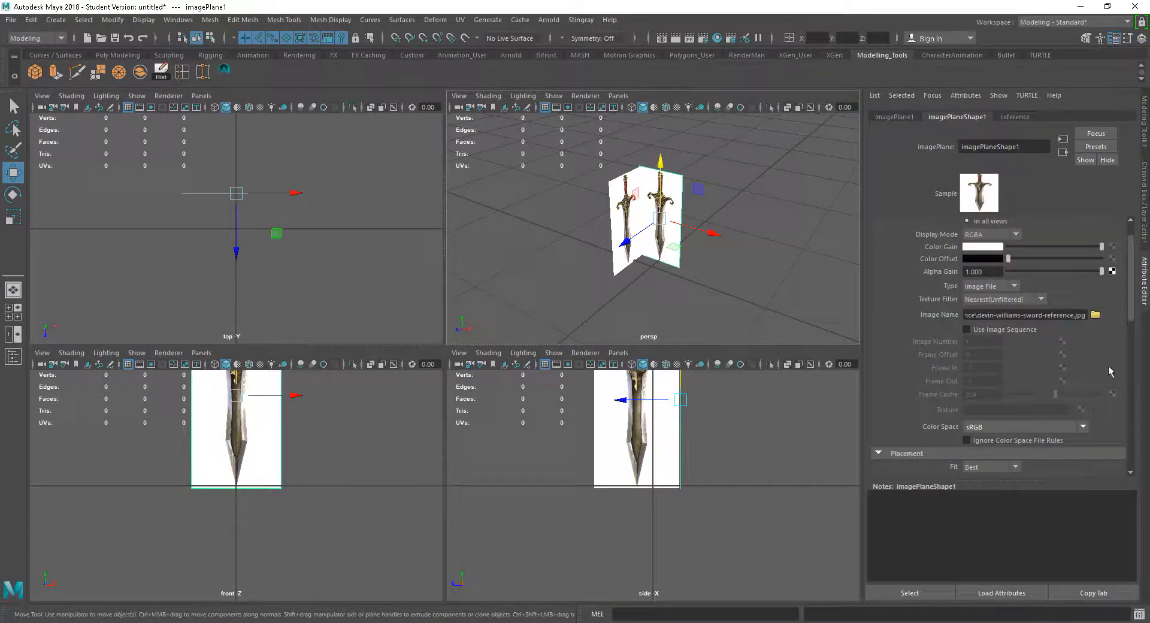
drag(1130, 314, 1128, 261)
click(600, 294)
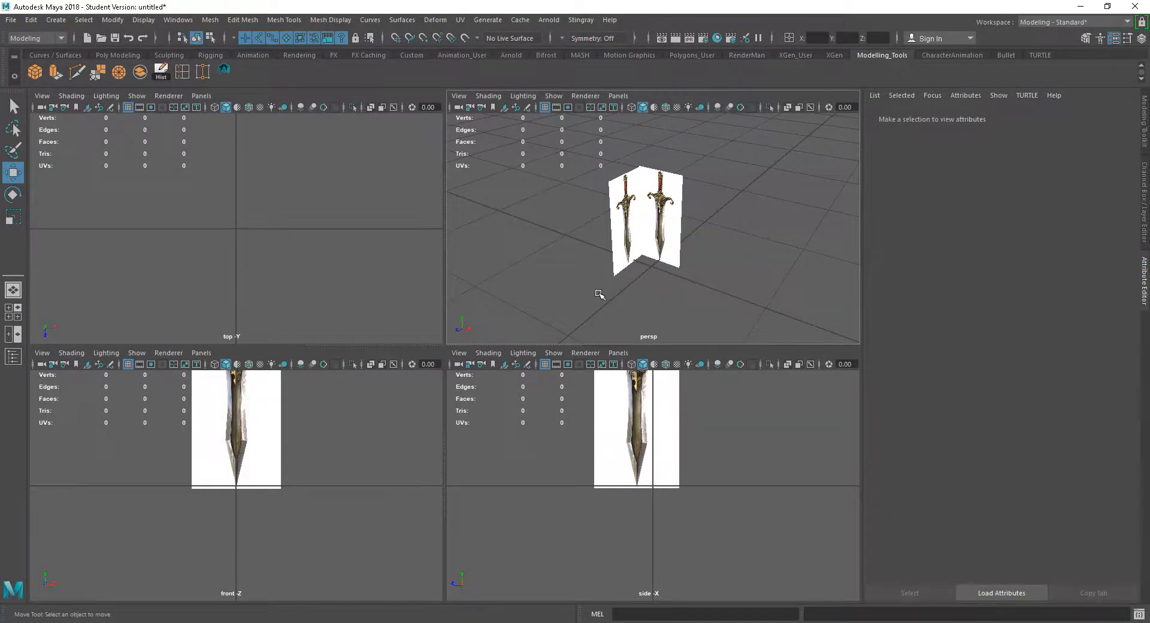
drag(563, 294, 748, 157)
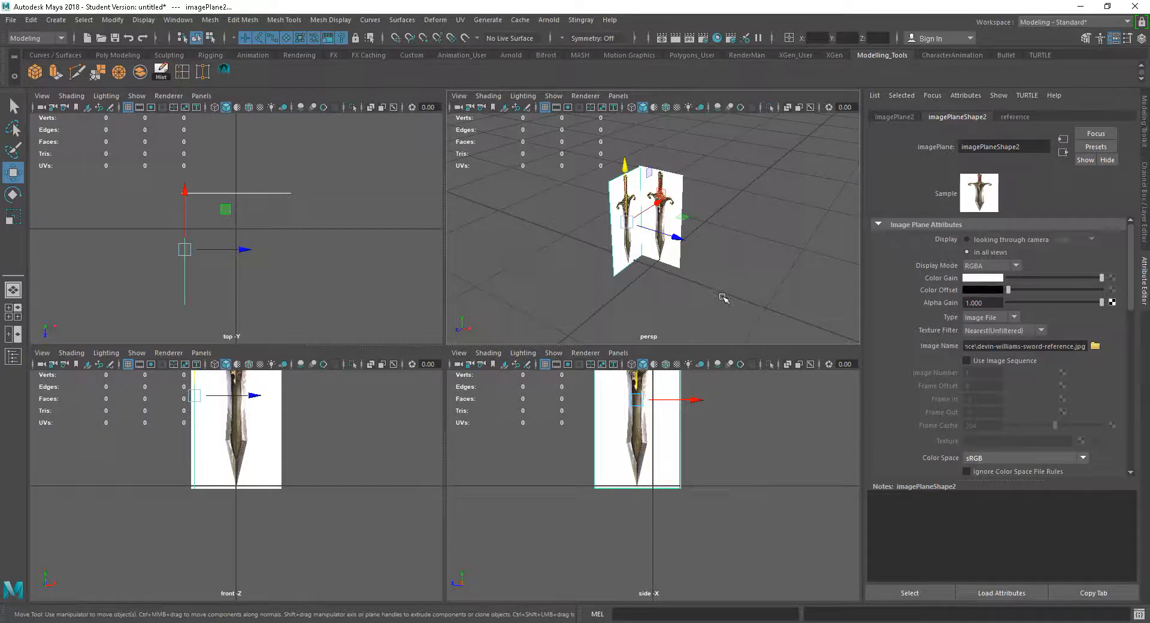
alt+drag(734, 253, 726, 252)
alt+right_drag(727, 251, 786, 290)
mouse_move(785, 290)
alt+mouse_down()
mouse_move(794, 282)
mouse_move(788, 299)
alt+mouse_up()
alt+right_drag(788, 300, 731, 253)
alt+drag(758, 281, 743, 278)
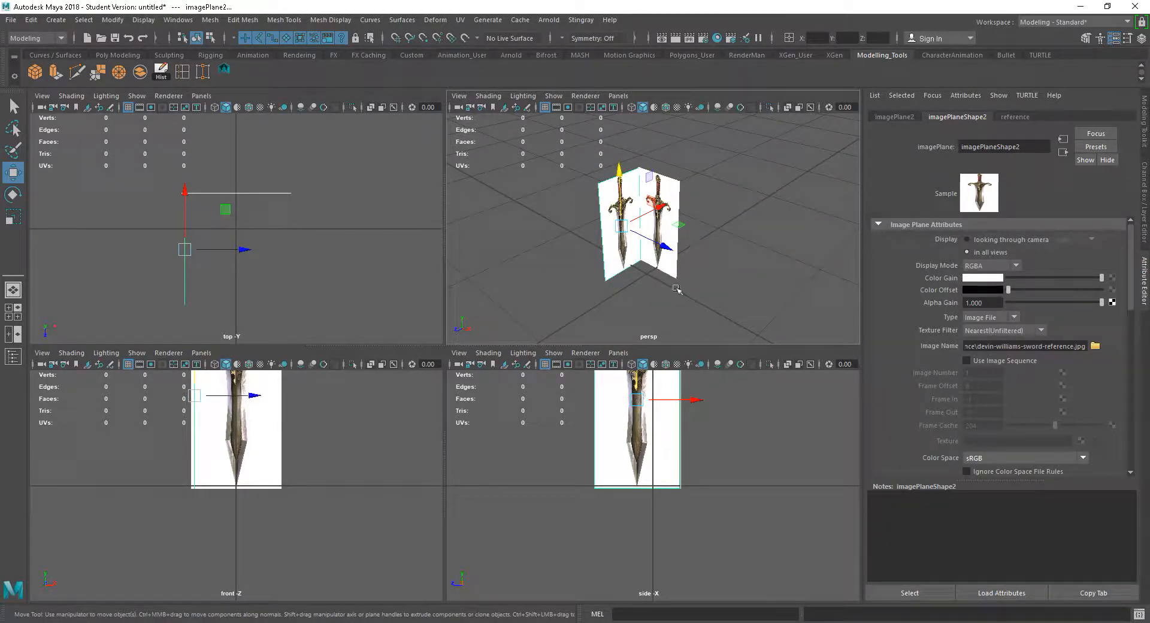
alt+drag(741, 258, 749, 257)
scroll(744, 318, up, 4)
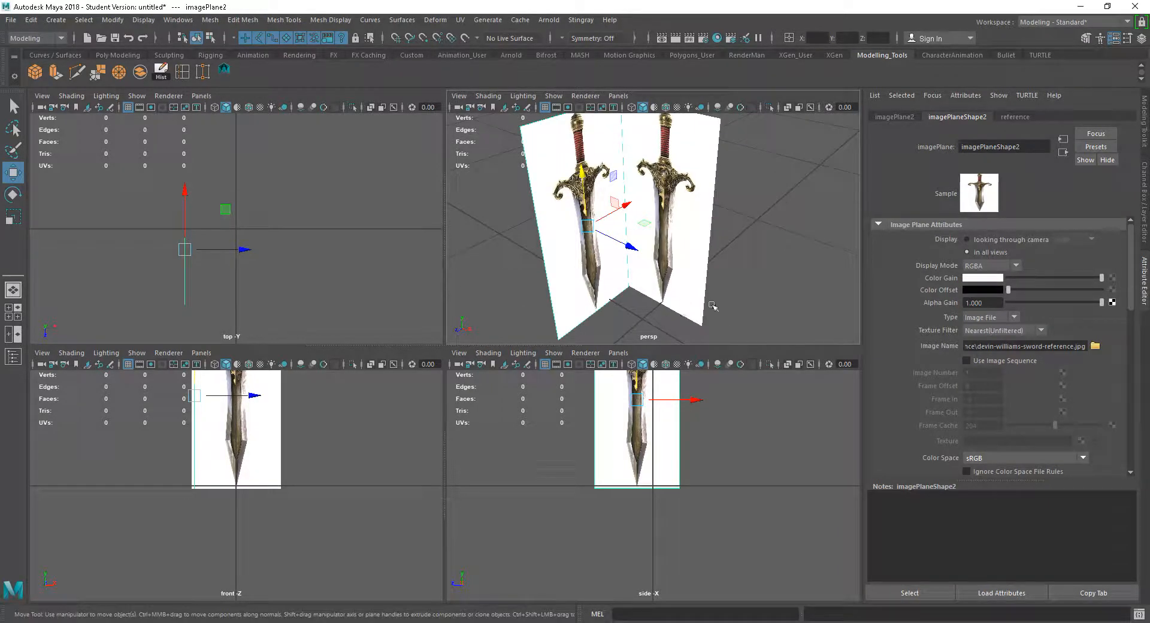
alt+drag(707, 173, 825, 214)
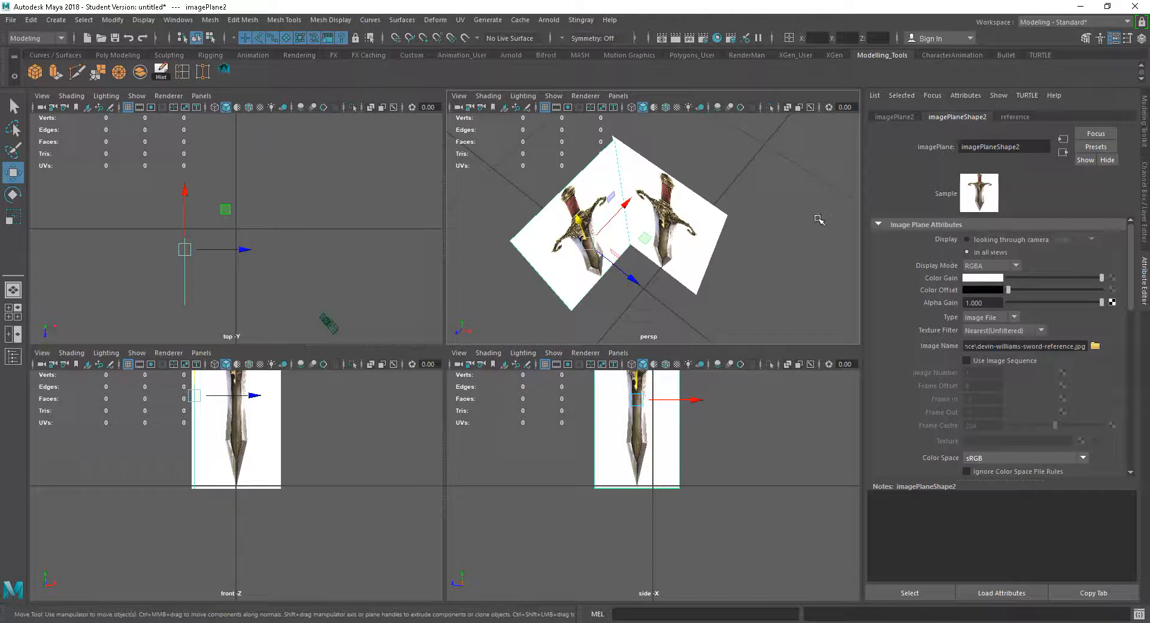
Delete both image planes, then undo the deletion
click(700, 261)
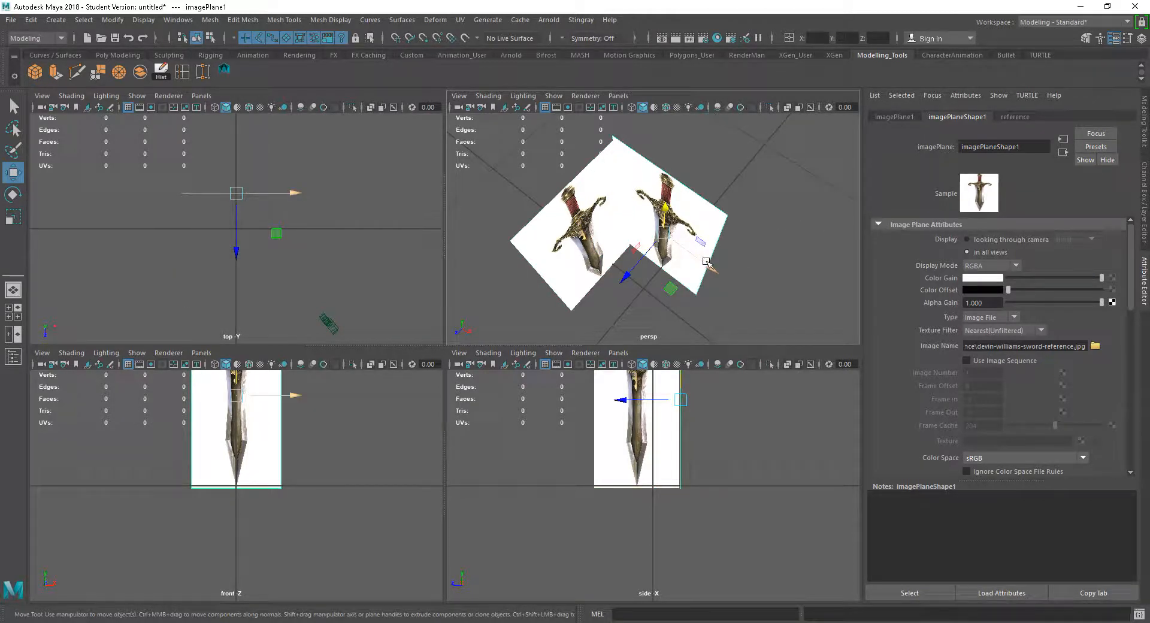
click(761, 282)
alt+drag(761, 282, 743, 242)
alt+right_drag(786, 278, 749, 240)
drag(732, 146, 564, 300)
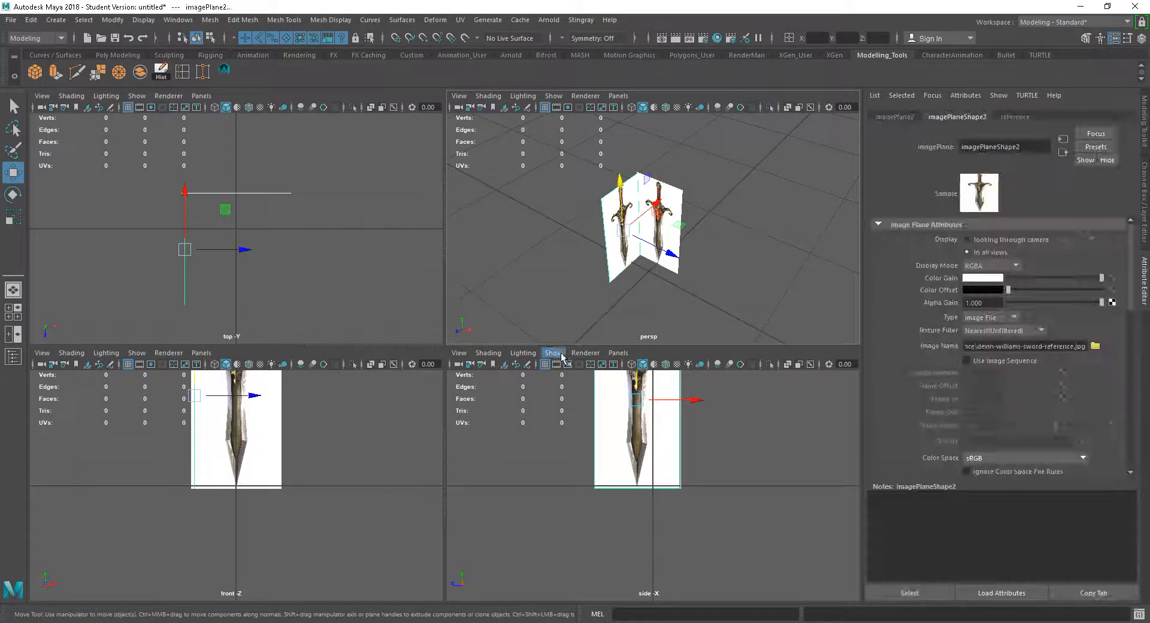
key(Delete)
click(623, 353)
alt+drag(651, 293, 686, 298)
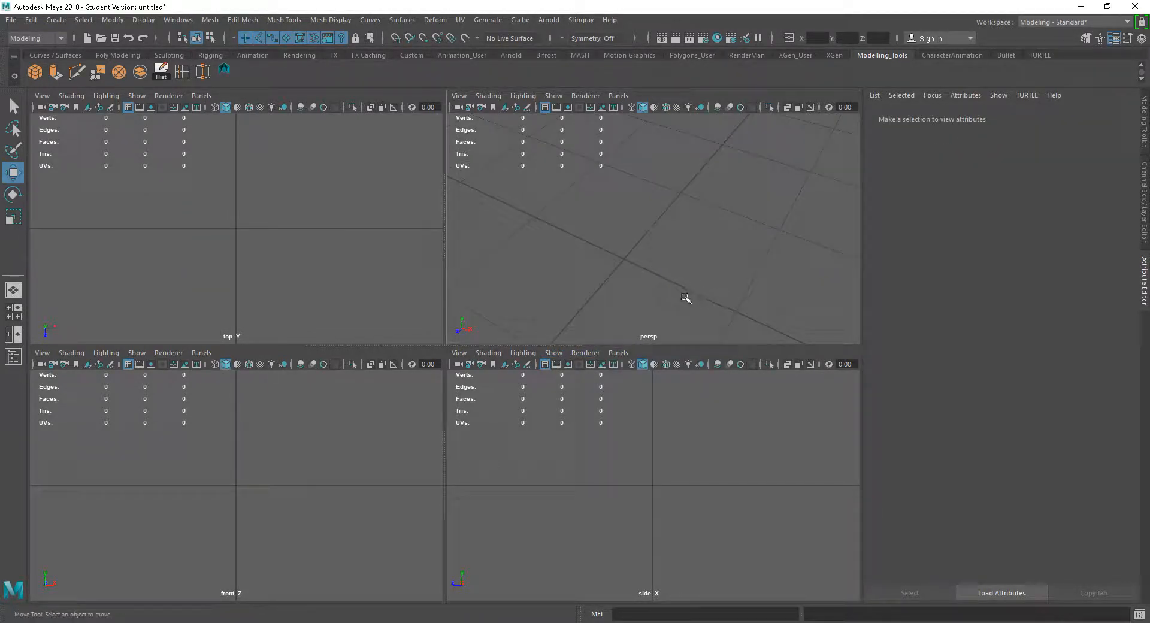
click(32, 21)
click(31, 21)
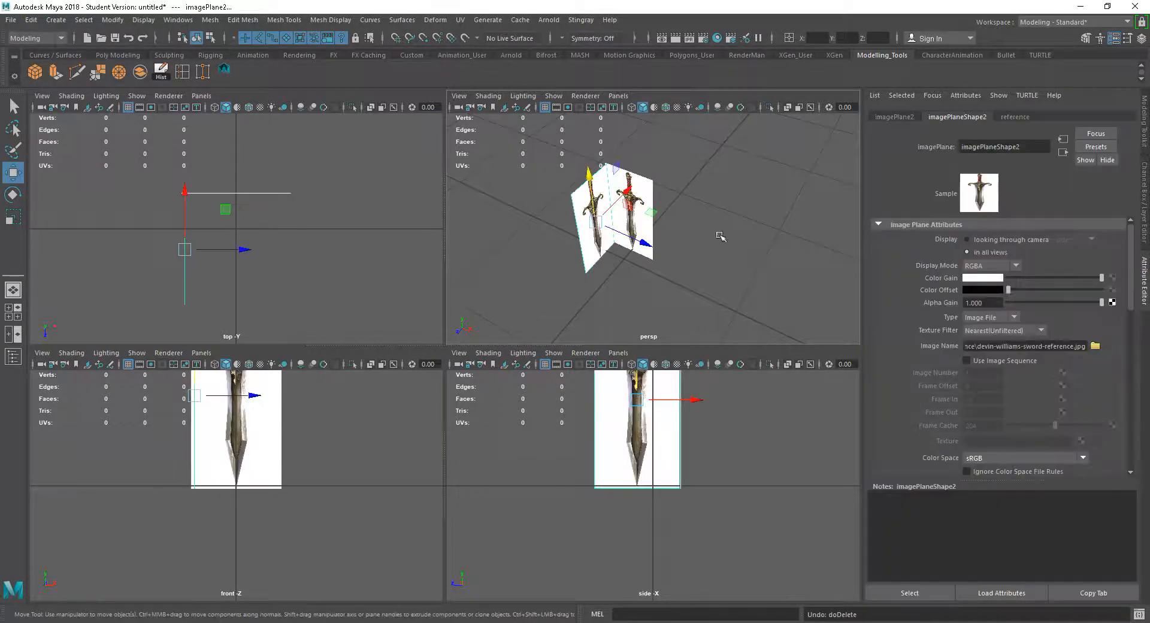
click(764, 254)
alt+drag(767, 256, 719, 262)
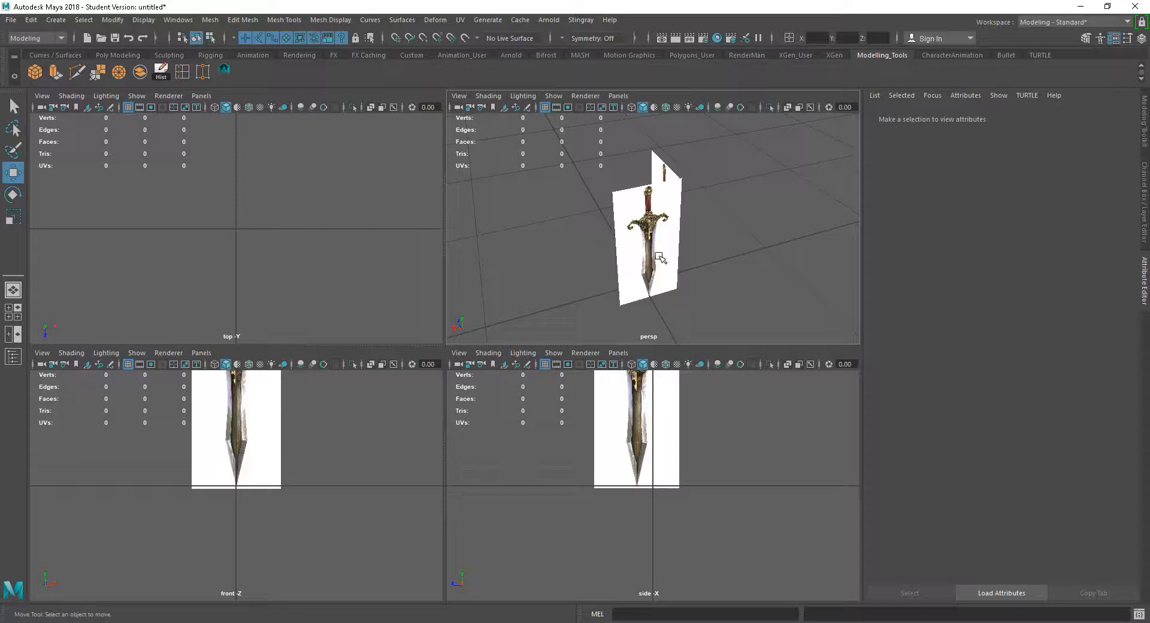
Toggle Backface Culling on and back off for the perspective view
alt+right_drag(669, 244, 821, 308)
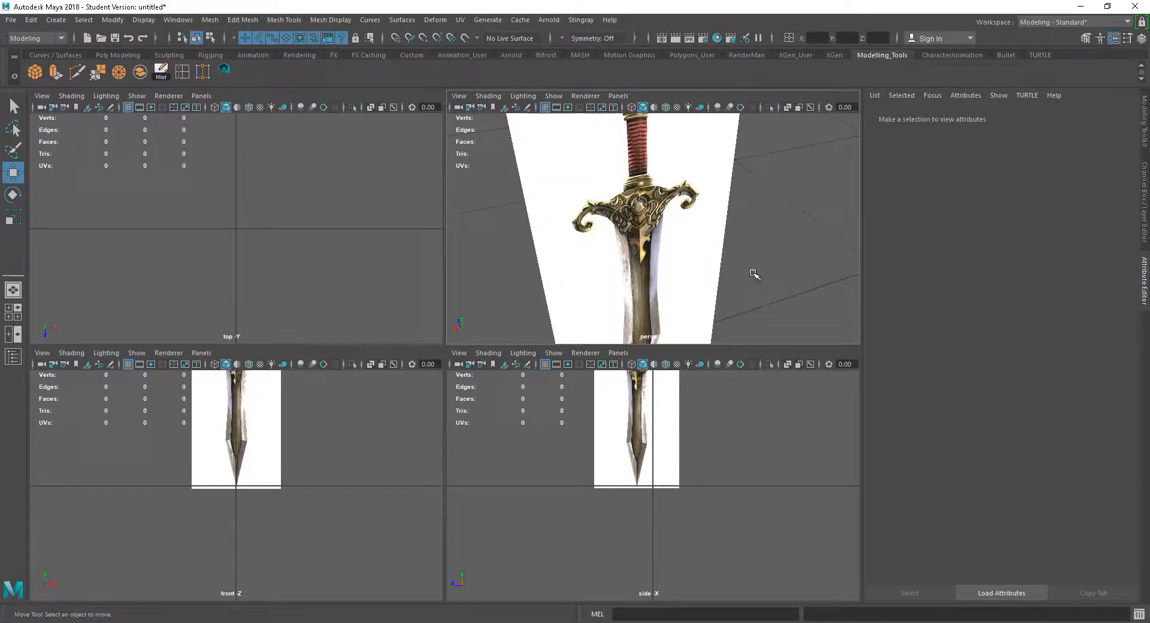
alt+right_drag(754, 274, 624, 242)
alt+drag(624, 241, 800, 246)
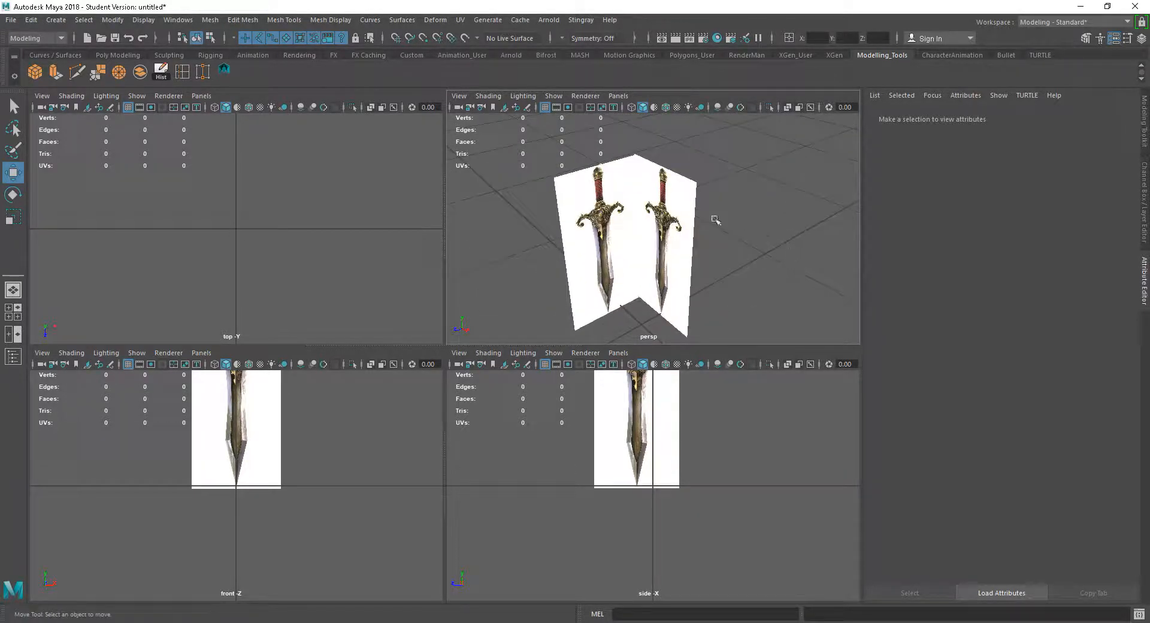
alt+drag(732, 246, 757, 292)
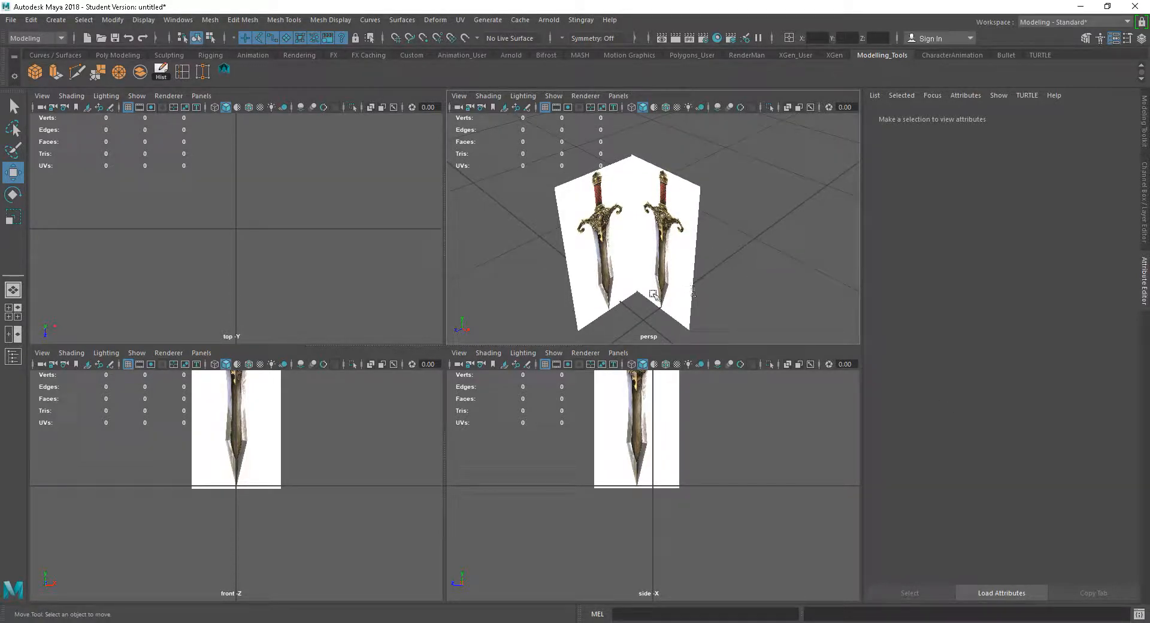
alt+drag(757, 260, 734, 260)
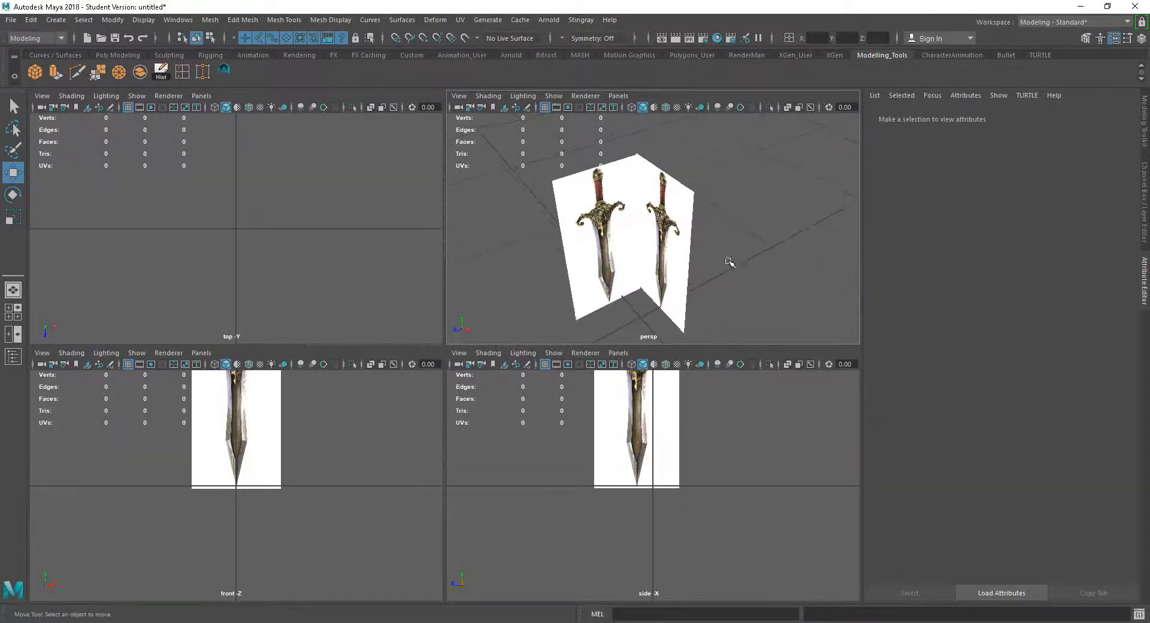
click(488, 96)
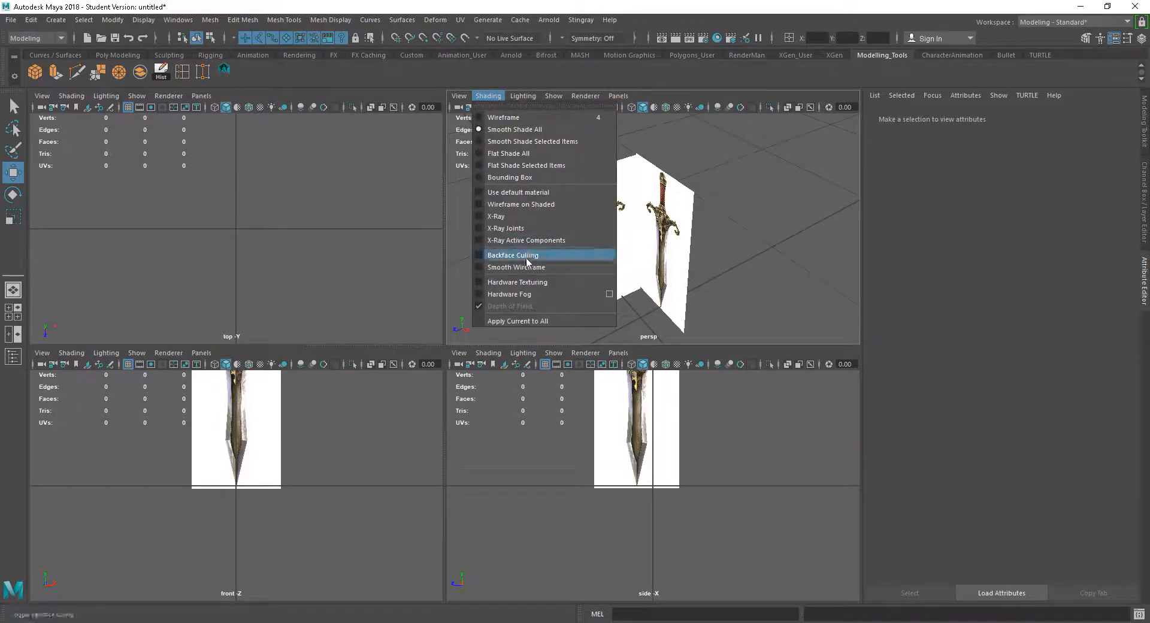
click(526, 257)
alt+drag(526, 257, 785, 269)
click(489, 96)
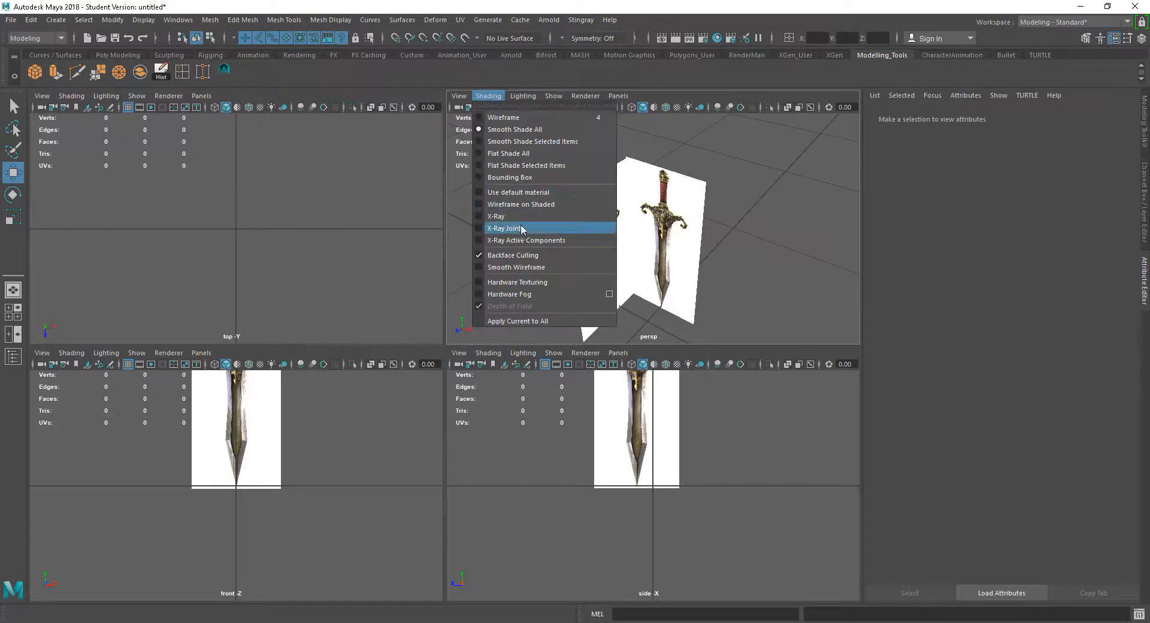
click(520, 255)
Select both image planes and delete them from the scene
alt+drag(778, 293, 765, 265)
drag(755, 318, 569, 174)
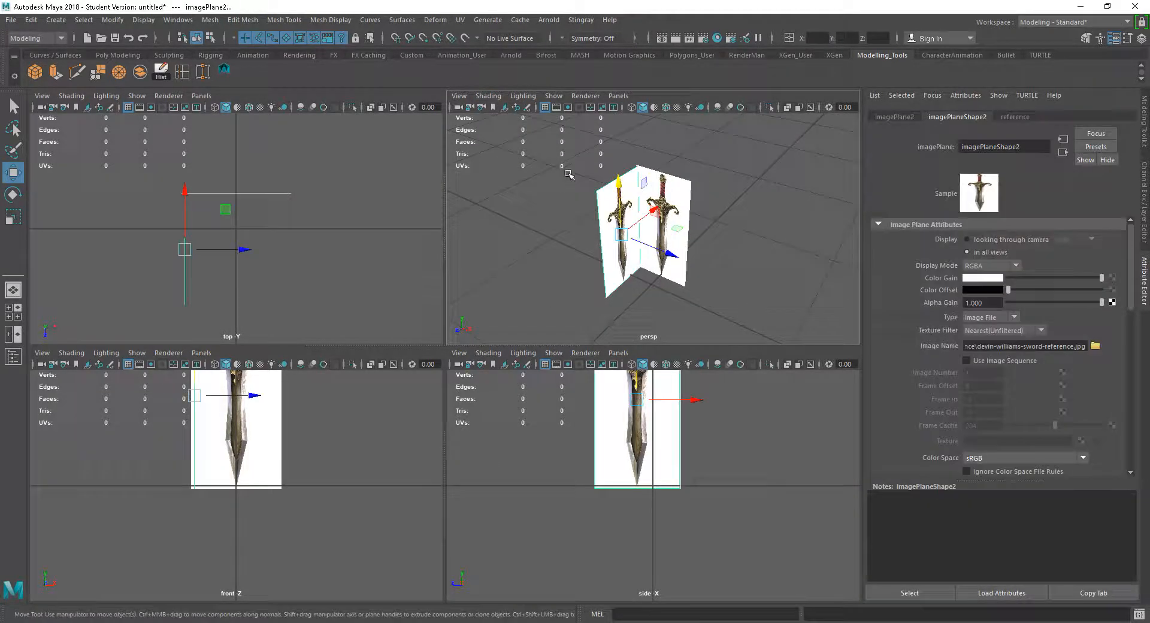
key(Delete)
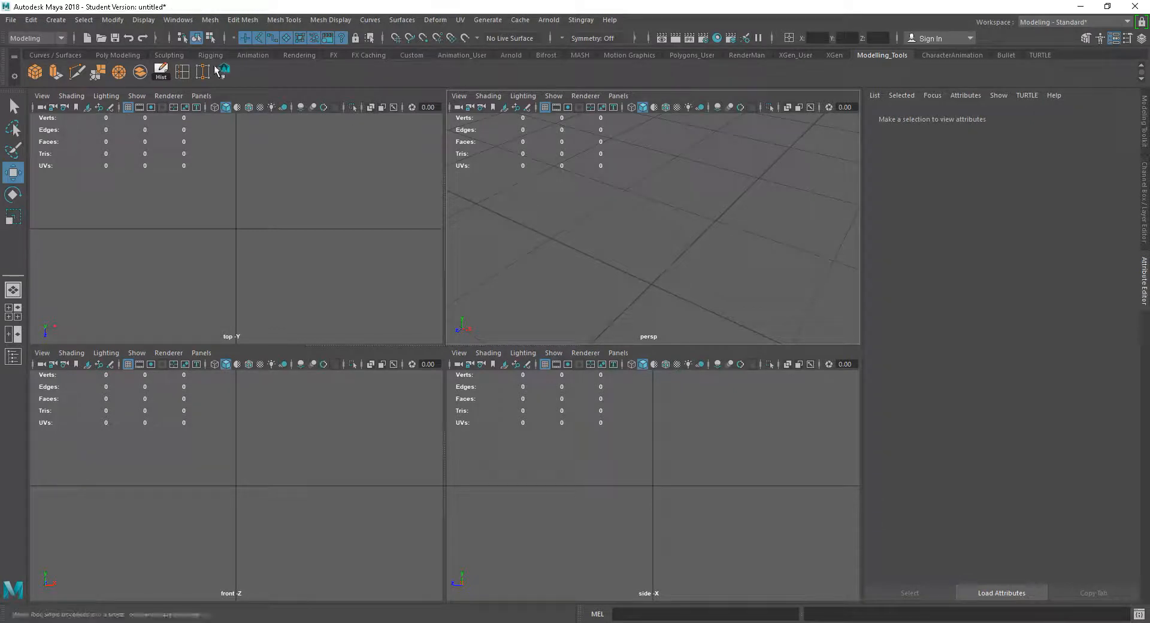
Create a polygon plane primitive at the scene origin
click(55, 20)
mouse_move(120, 63)
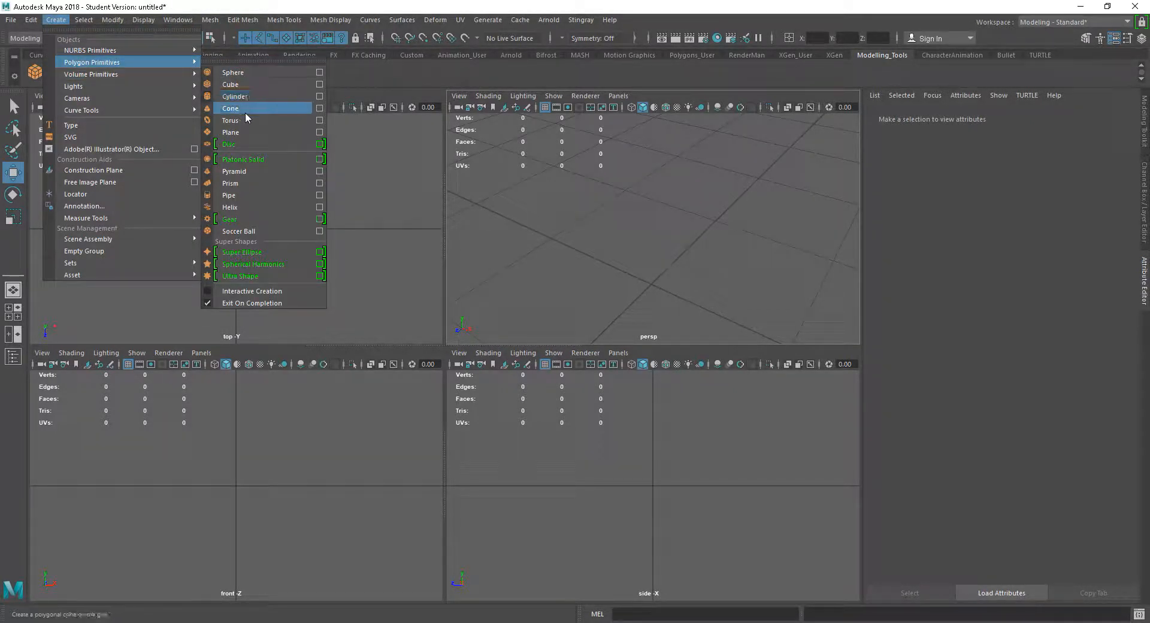
click(243, 132)
alt+drag(723, 244, 767, 255)
alt+right_drag(733, 224, 854, 292)
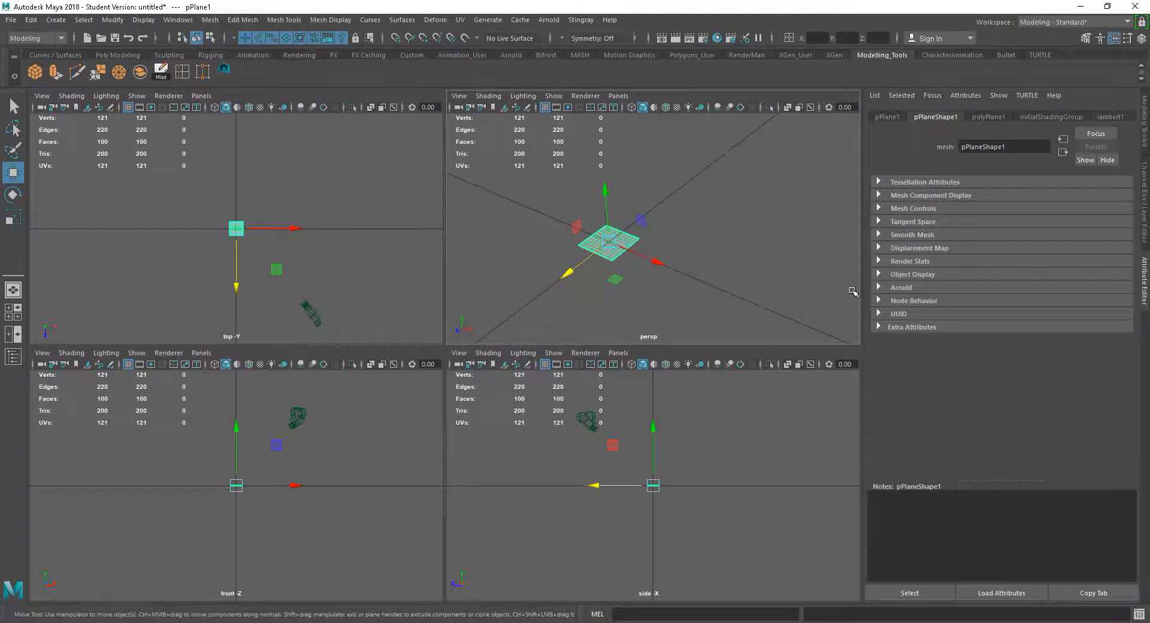
Set the plane's subdivisions width and height to 1
key(f)
alt+right_drag(784, 298, 737, 260)
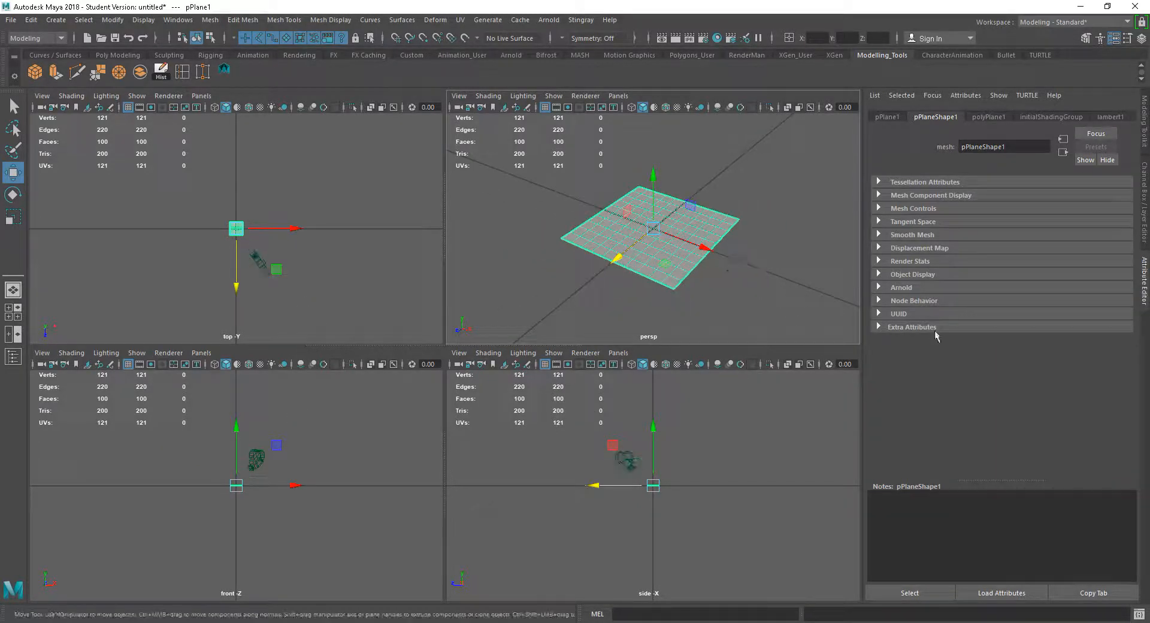
click(1142, 141)
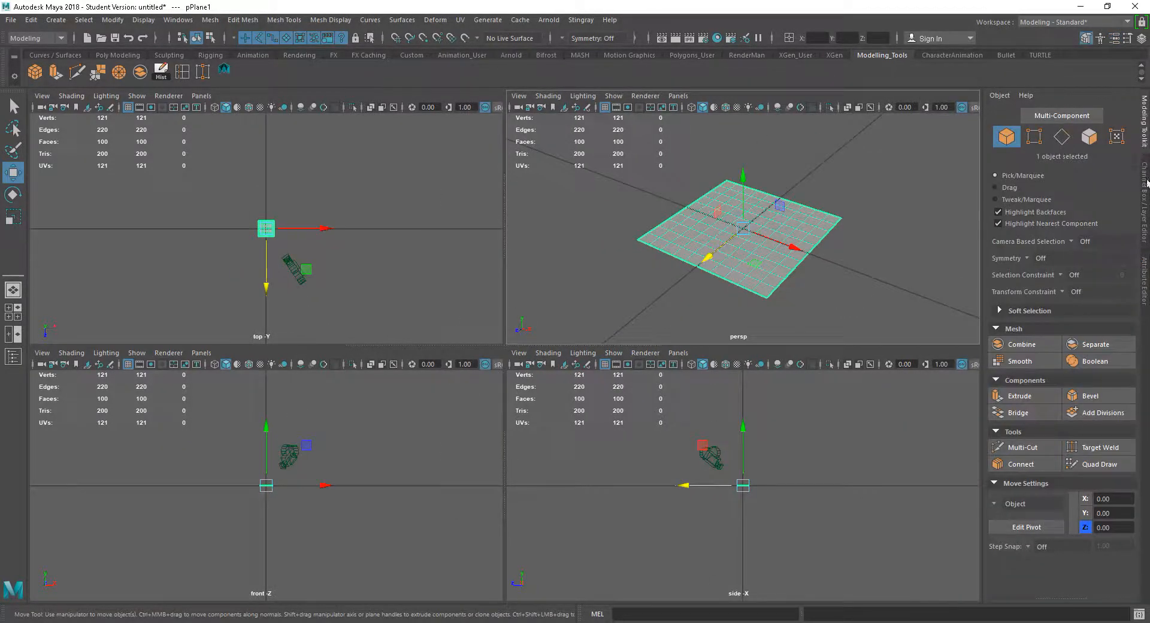
click(1144, 186)
click(1009, 251)
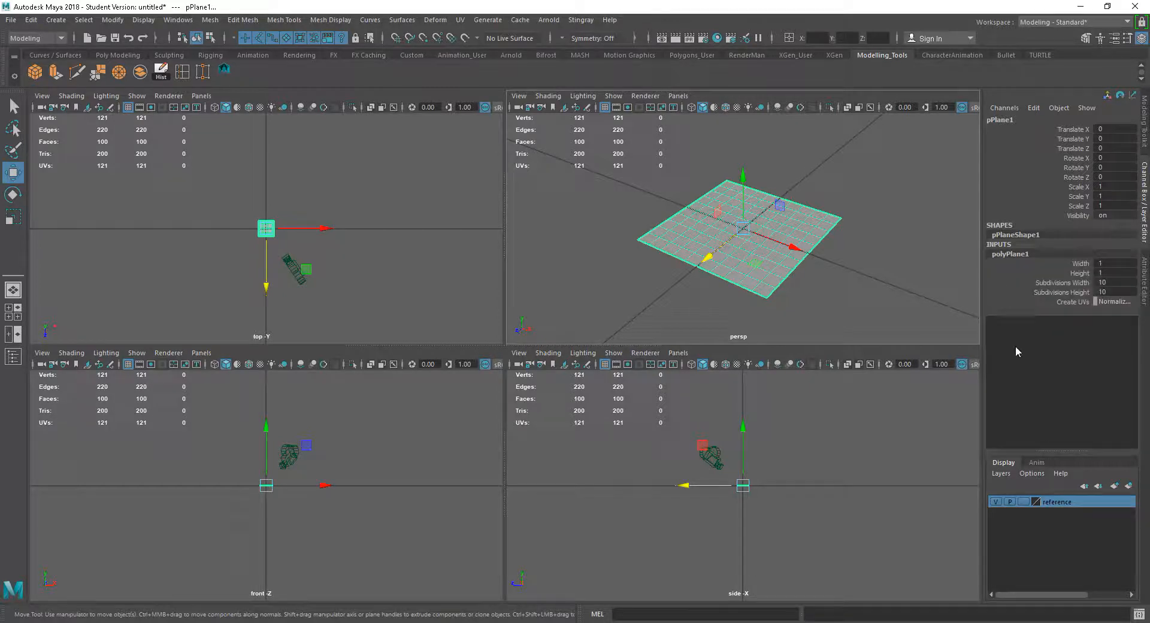
drag(1116, 279, 1113, 292)
text(1)
key(Return)
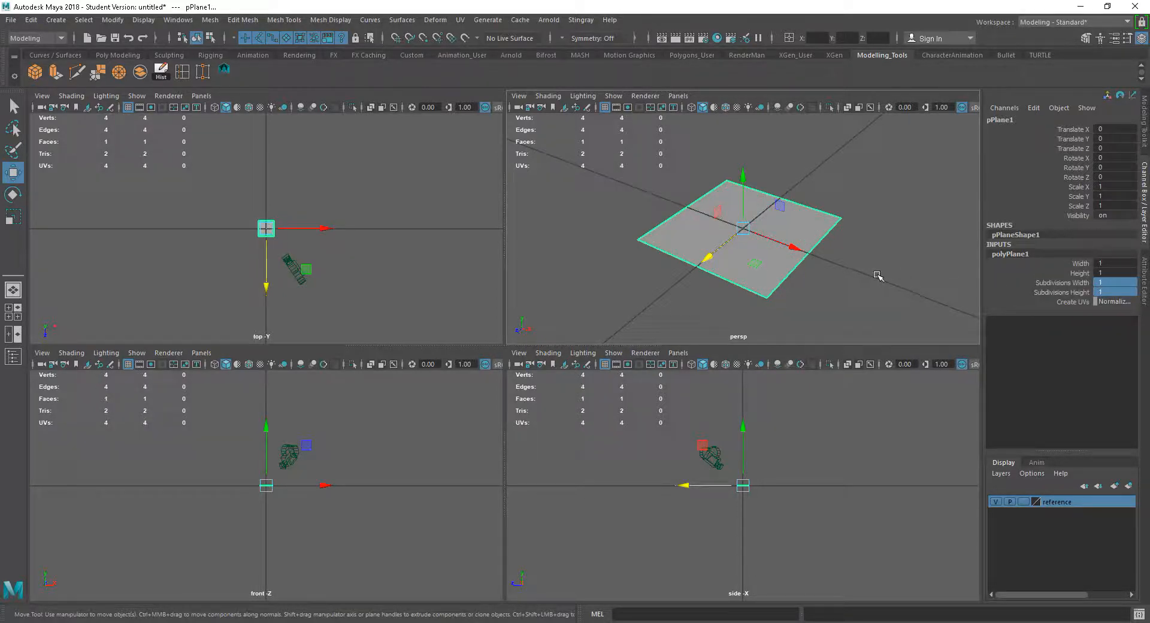
Set the plane's width and height to 100
drag(1103, 262, 1110, 272)
text(100)
key(Return)
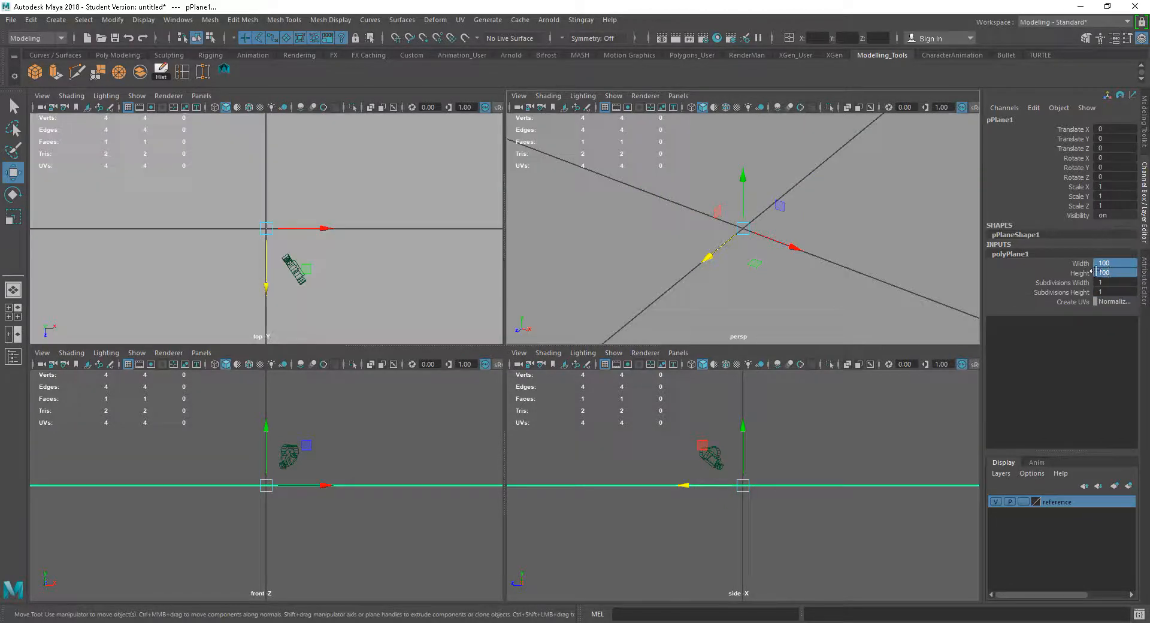
Rotate the plane 90 degrees about X so it stands upright
key(f)
alt+right_drag(816, 274, 799, 276)
alt+drag(798, 277, 810, 280)
alt+drag(771, 312, 797, 312)
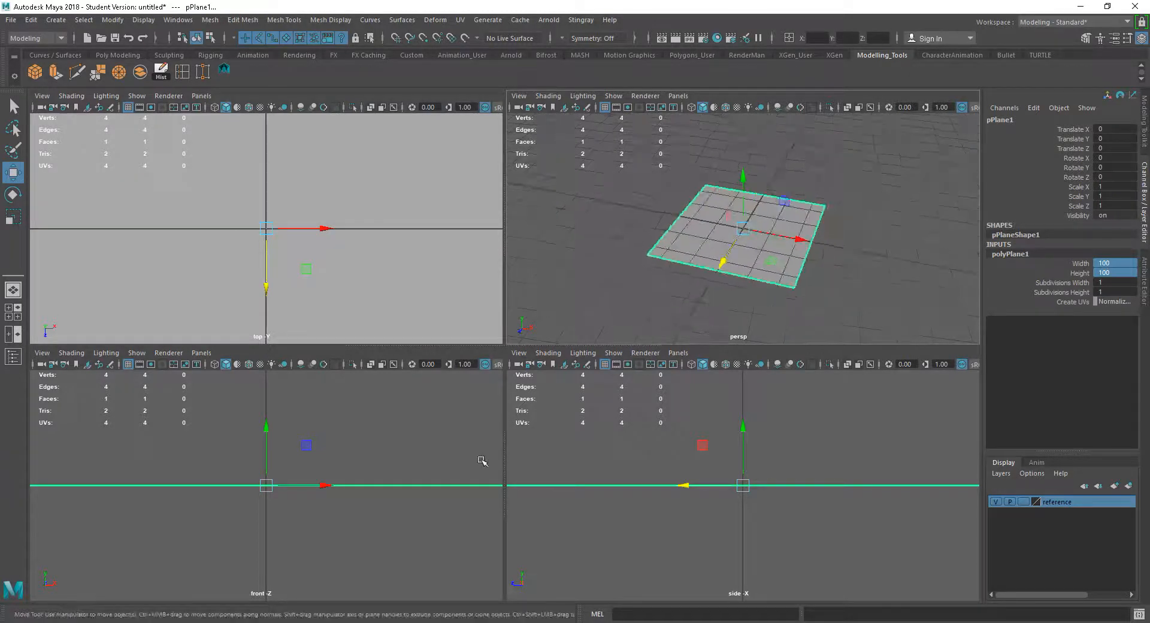
scroll(308, 473, down, 5)
key(e)
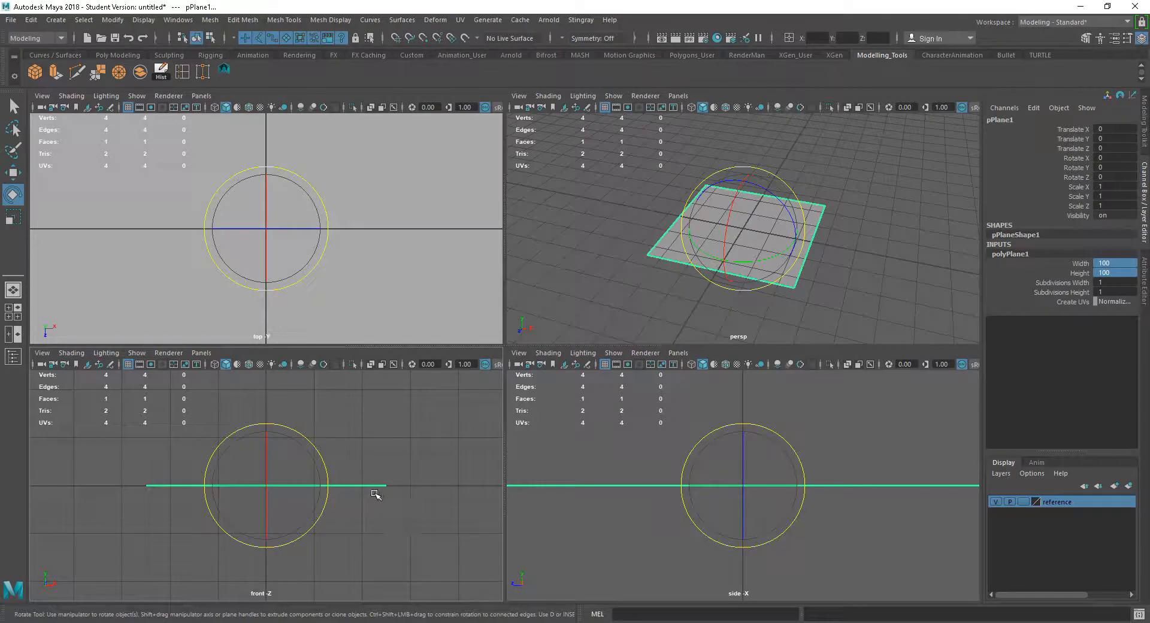
drag(268, 456, 258, 522)
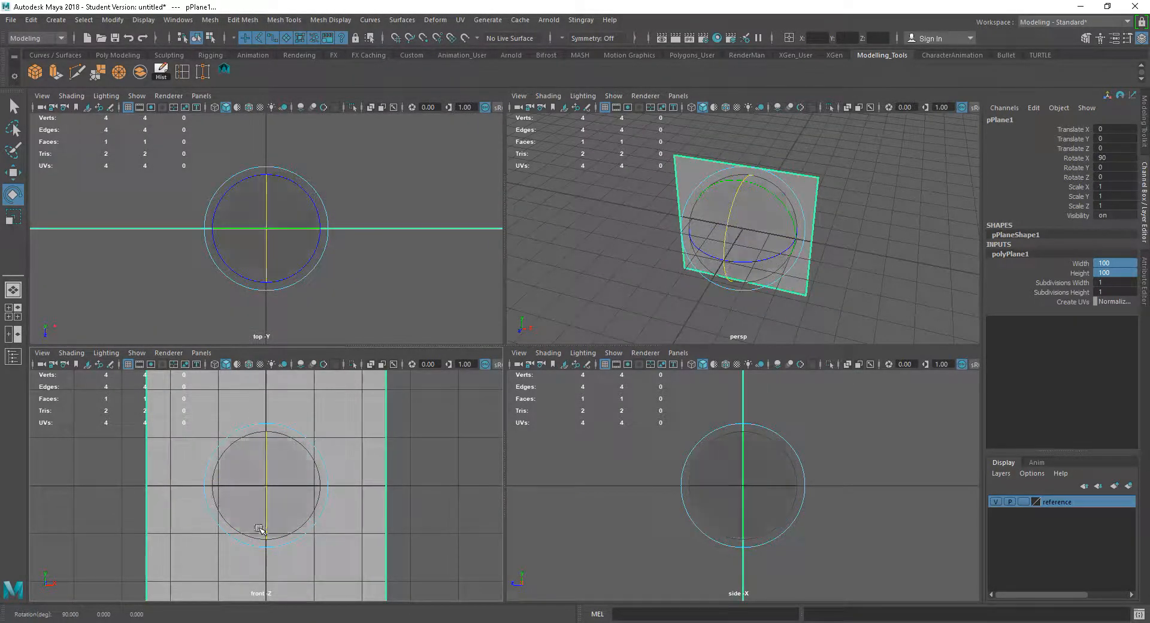
Assign a new Lambert material to the plane
key(w)
alt+drag(854, 300, 803, 308)
alt+right_drag(861, 295, 878, 295)
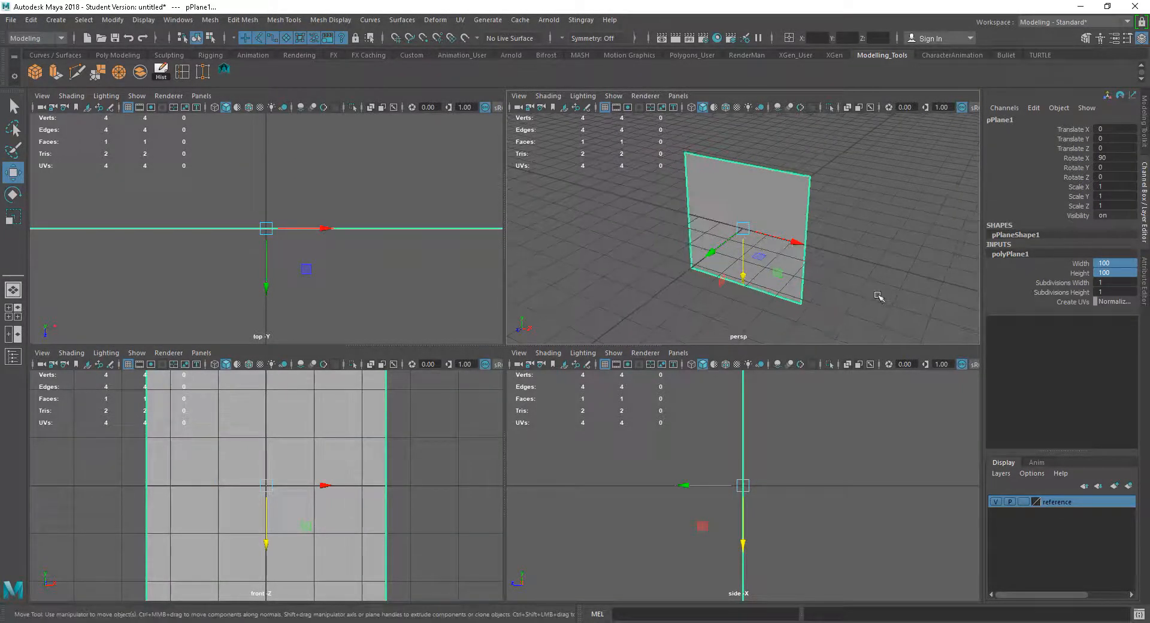
alt+middle_drag(878, 296, 853, 291)
alt+drag(773, 424, 729, 446)
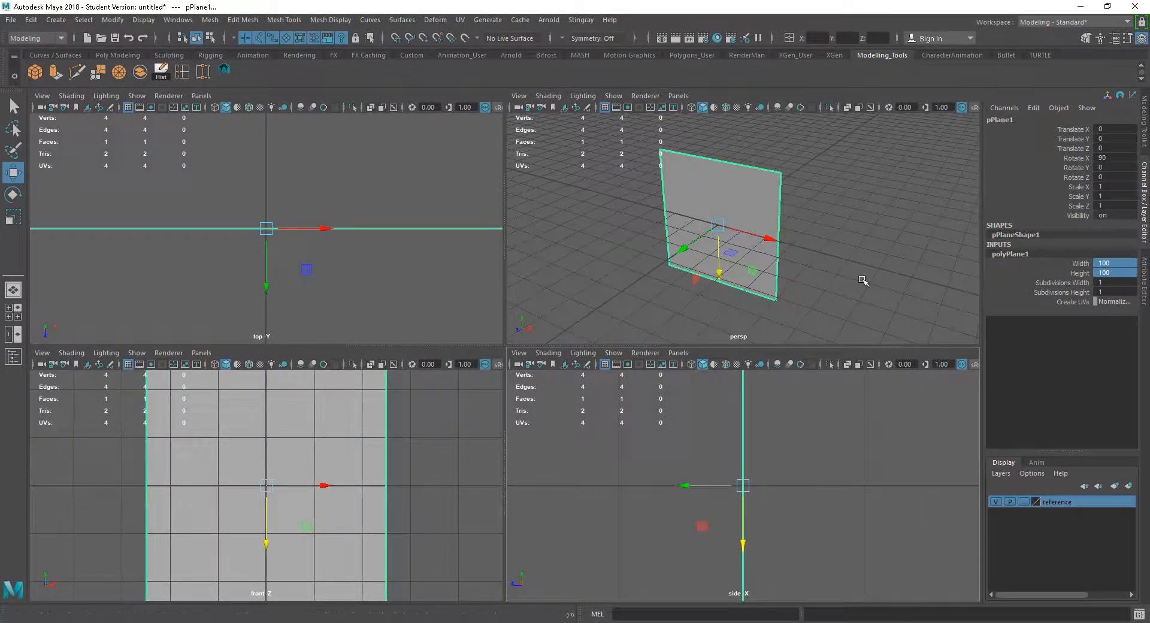
click(845, 259)
click(752, 233)
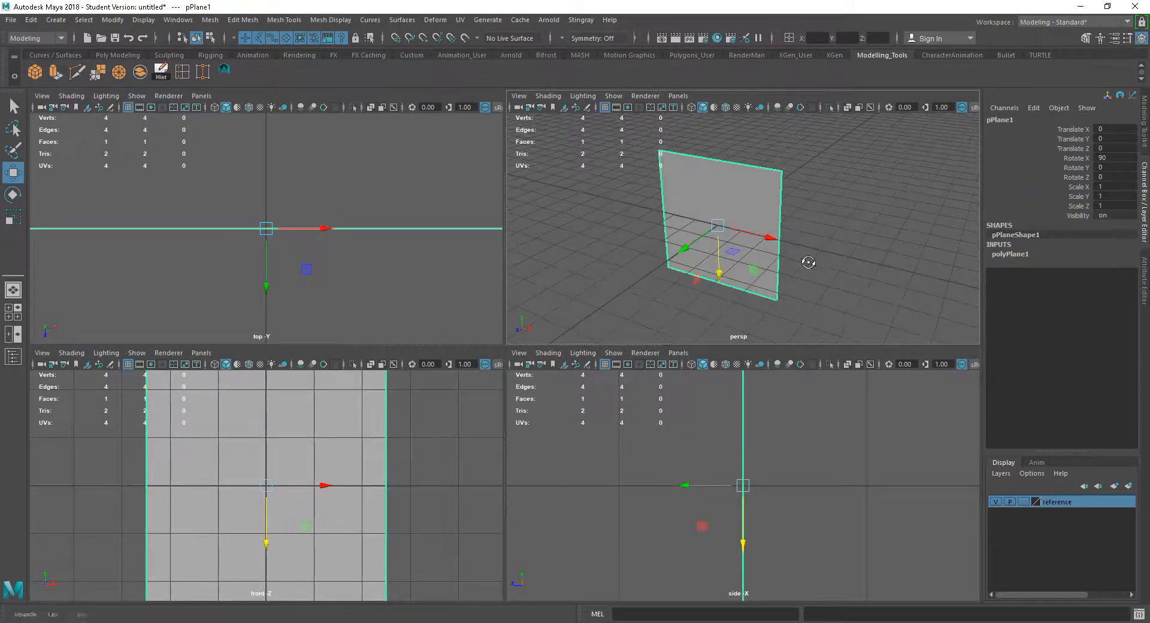
alt+middle_drag(810, 261, 832, 265)
scroll(832, 264, up, 2)
alt+right_drag(832, 264, 865, 266)
alt+middle_drag(865, 267, 852, 264)
right_drag(762, 224, 768, 532)
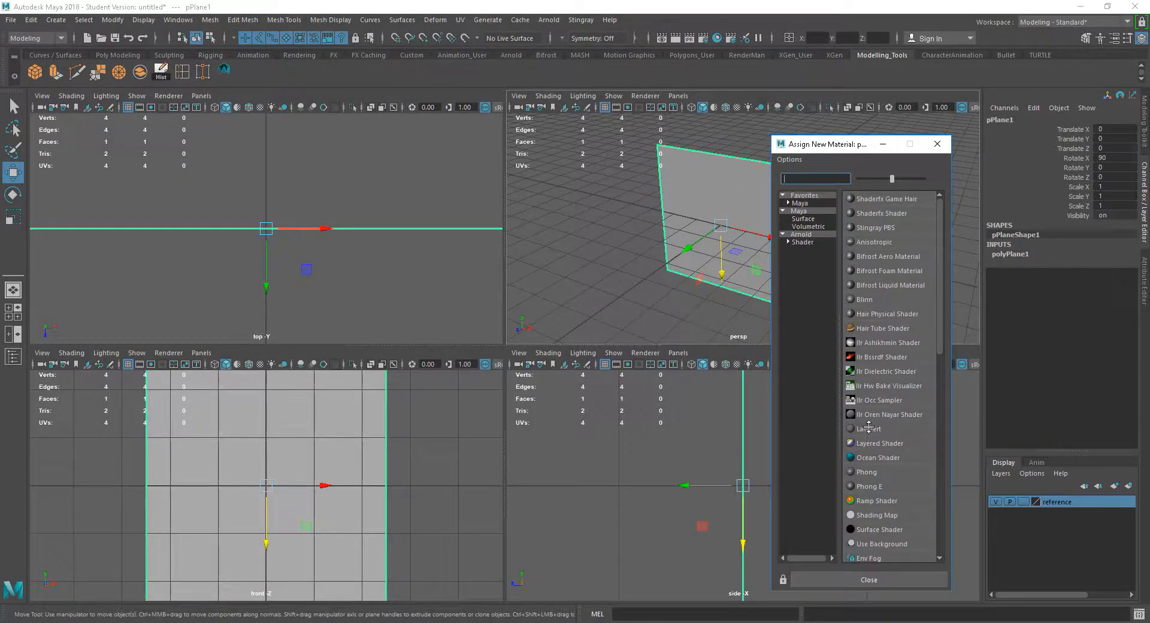
click(869, 428)
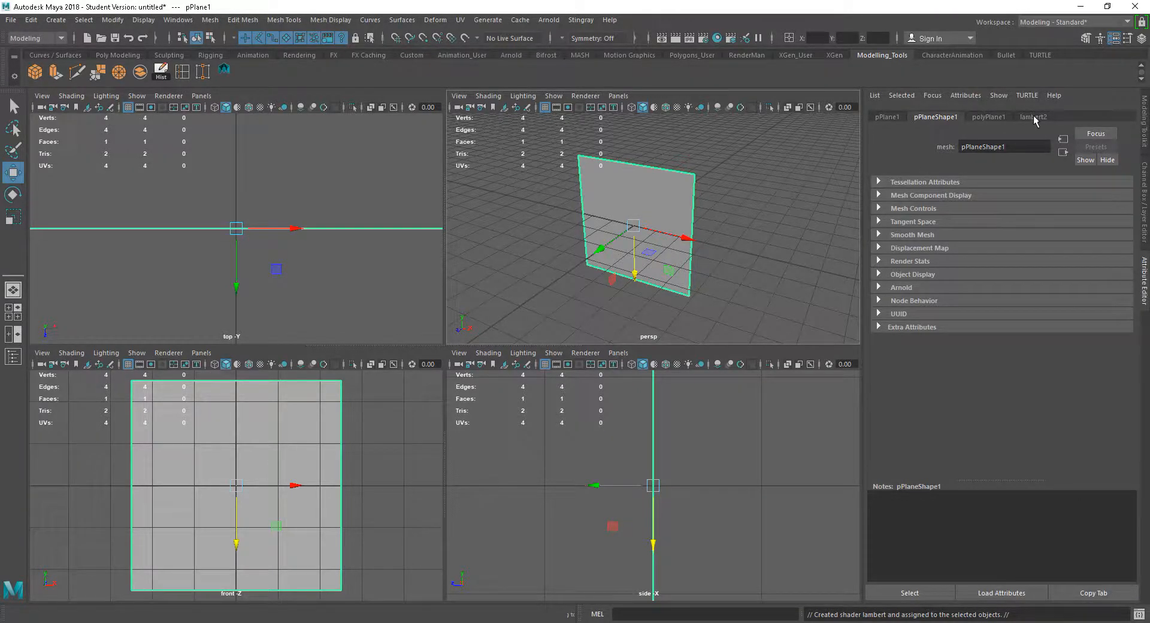
Rename the new Lambert material to M_reference
click(1034, 117)
click(1000, 148)
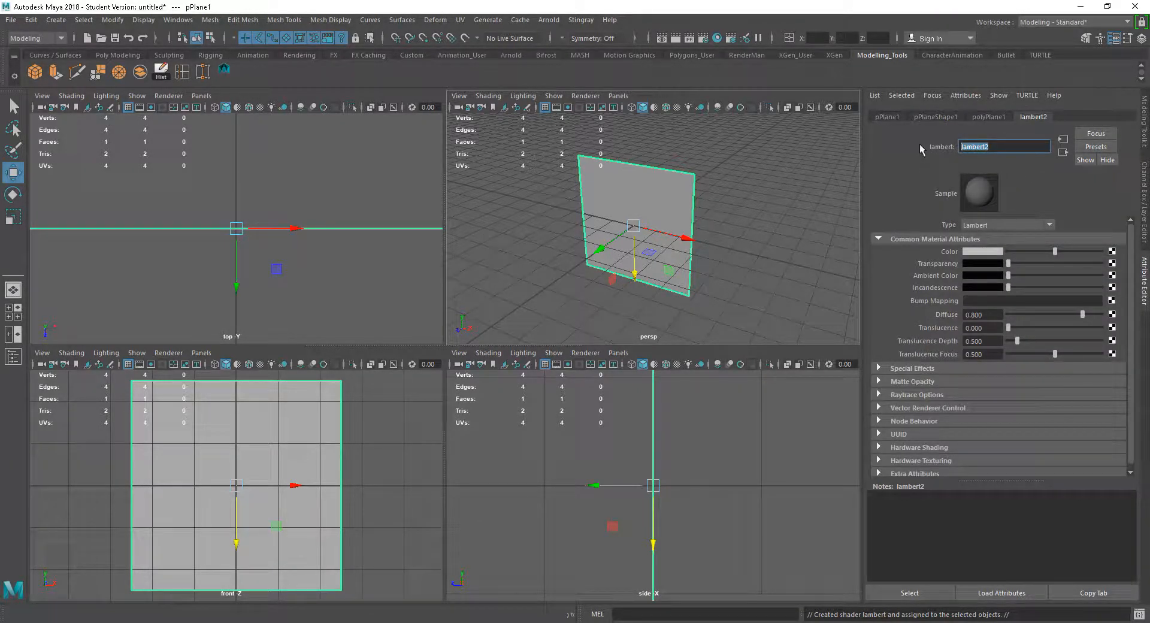
text(M_reference)
key(Return)
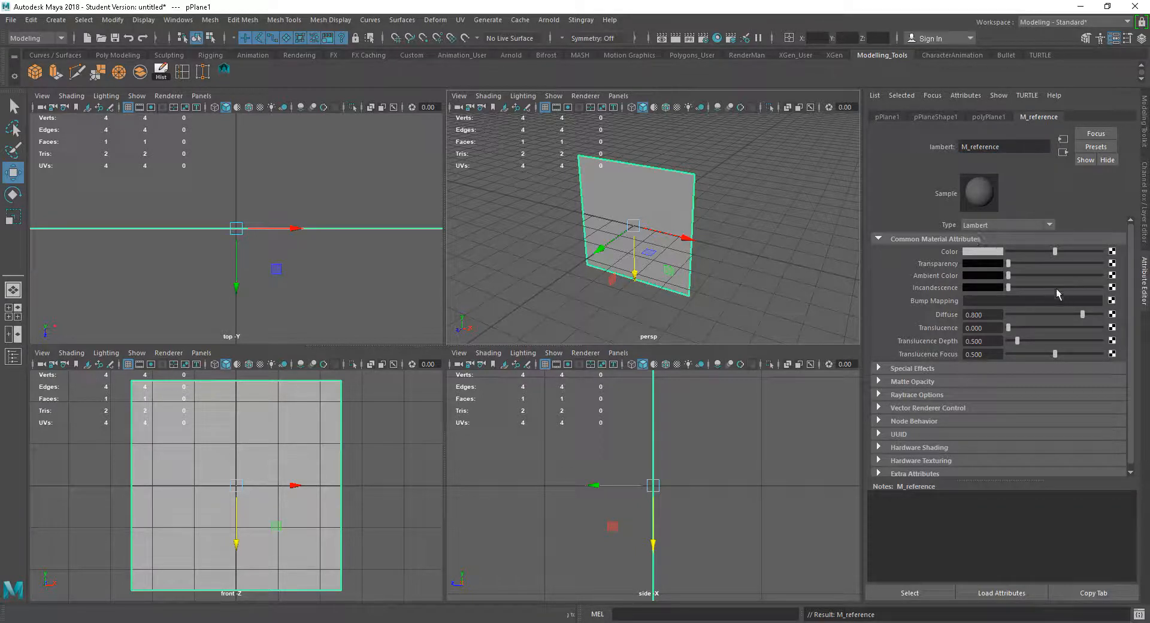
click(1112, 253)
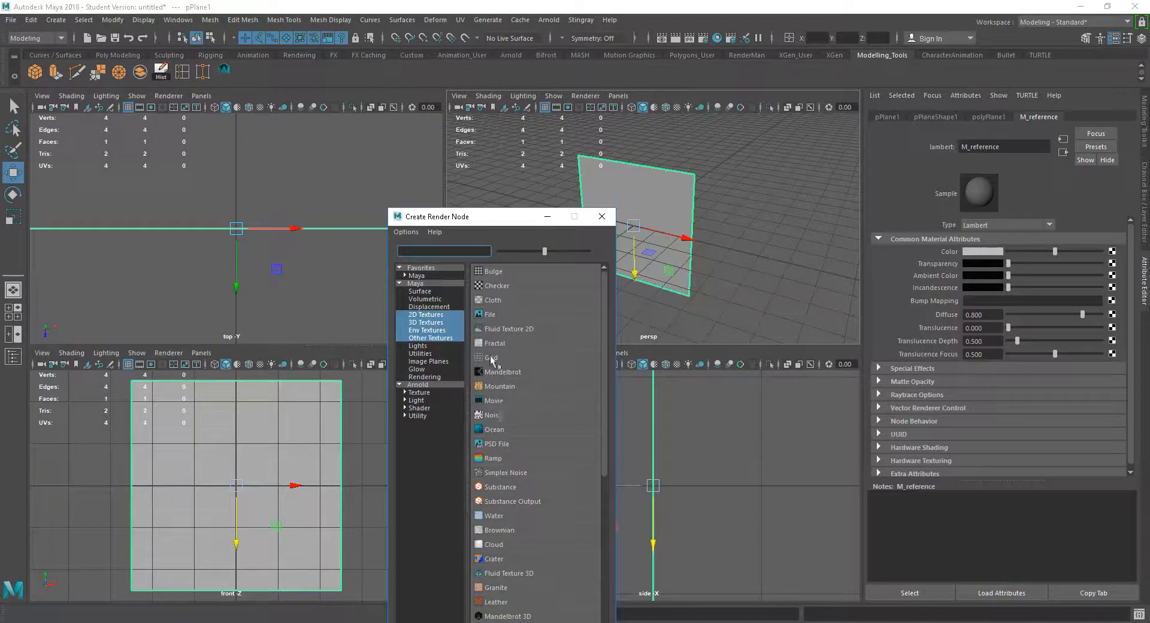
click(492, 314)
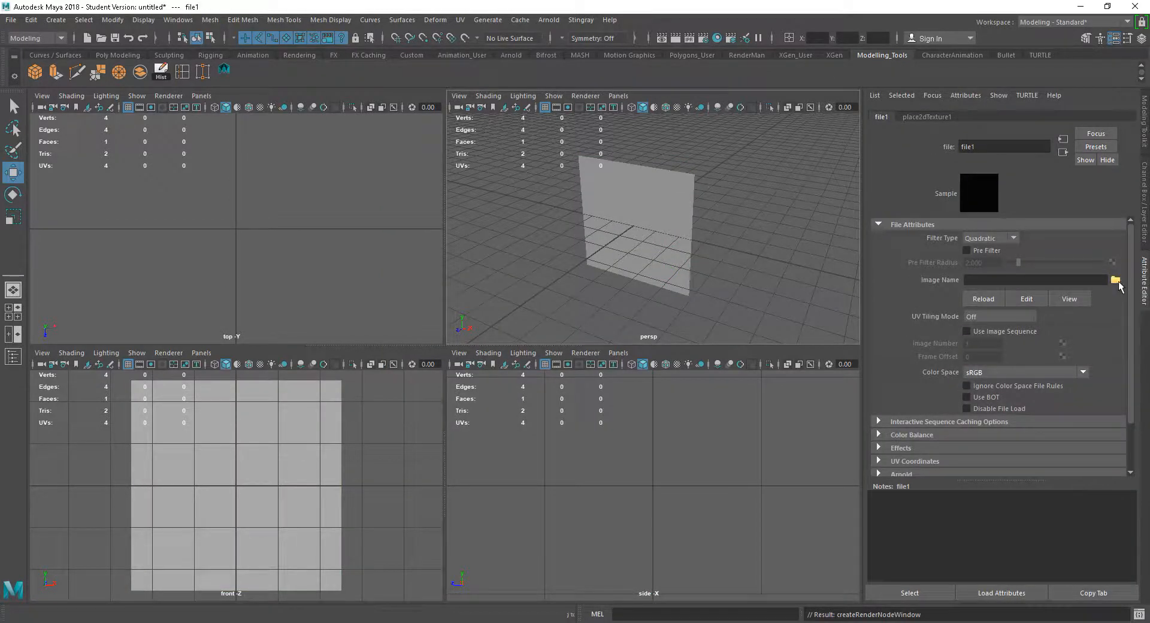
click(1116, 280)
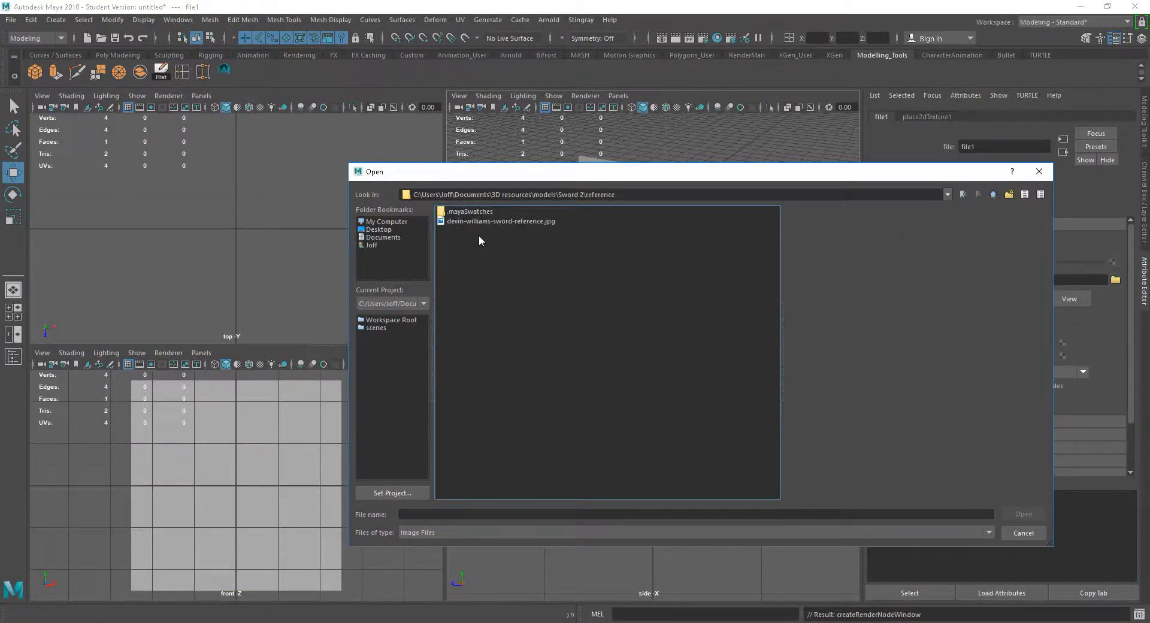
click(497, 221)
click(1024, 514)
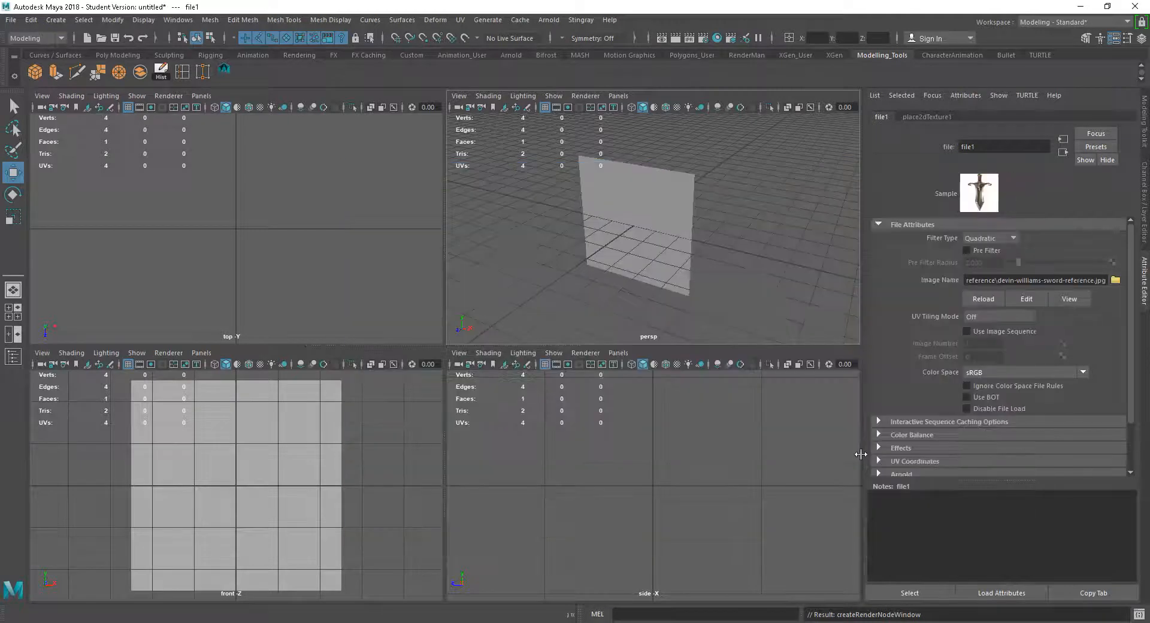
Turn on textured display in the viewport and reselect the plane to show its input attributes
key(6)
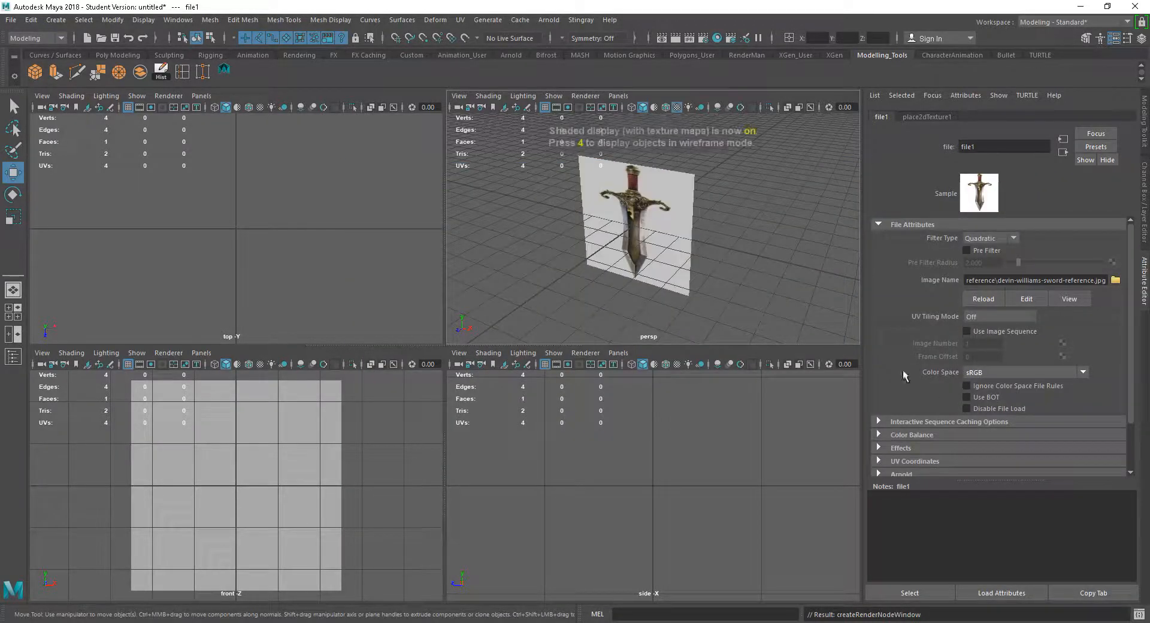
alt+drag(717, 272, 730, 249)
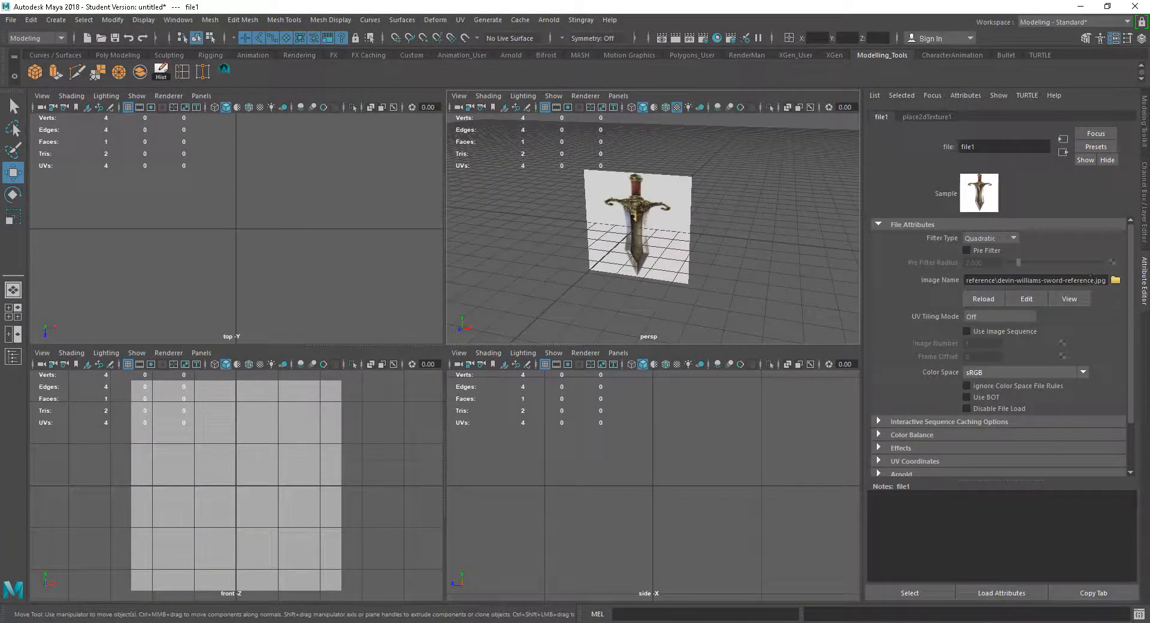
click(659, 243)
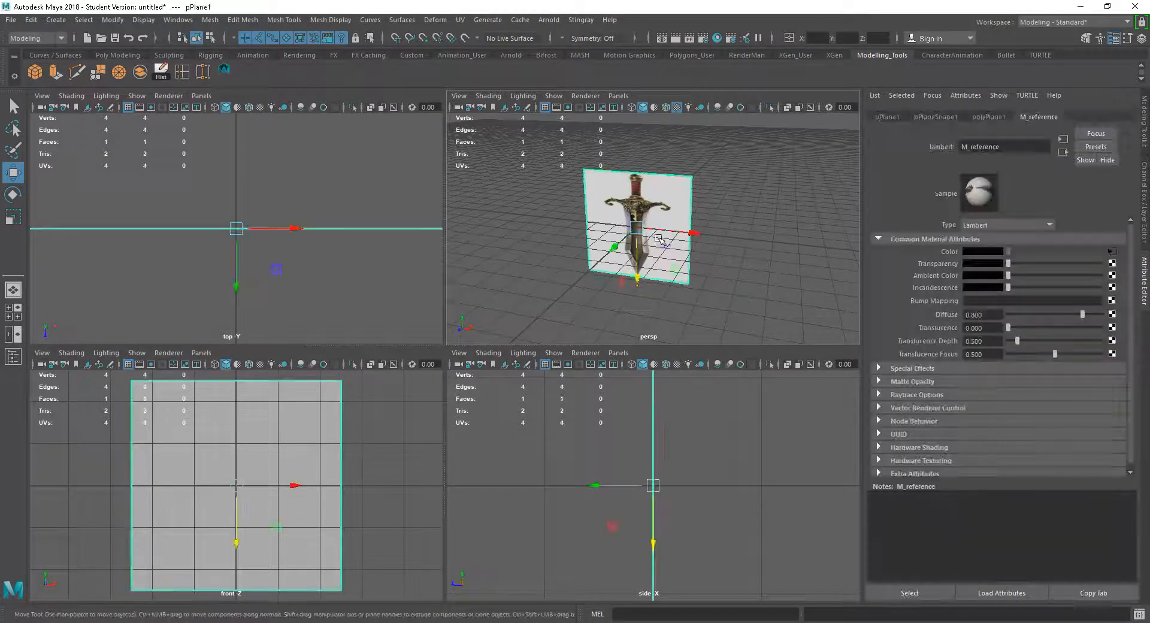
click(1146, 180)
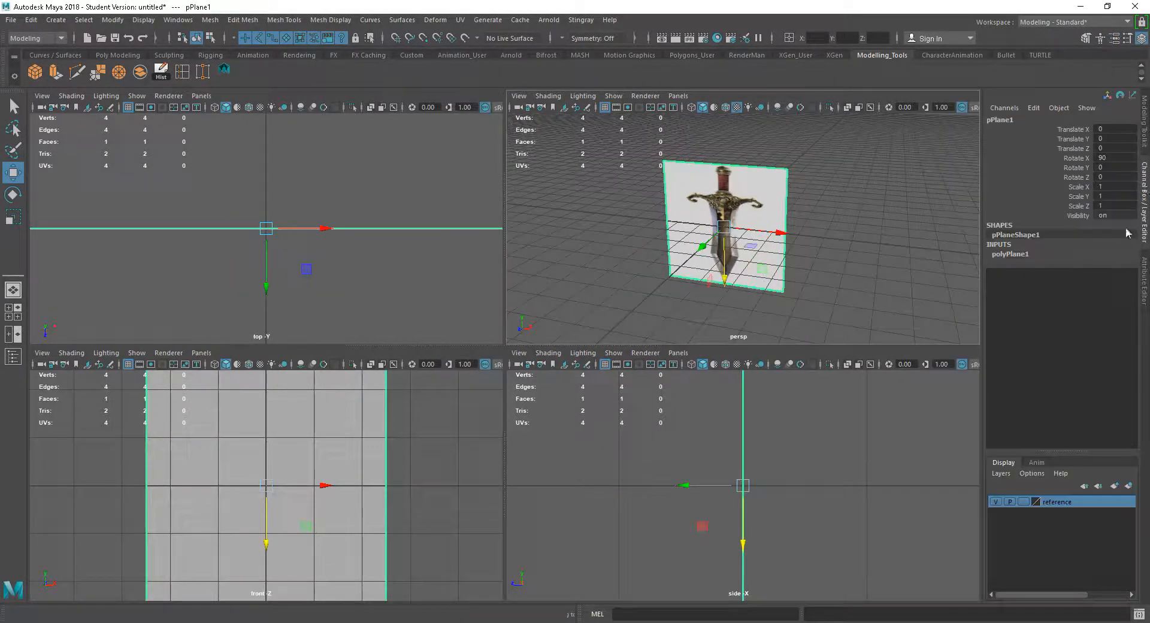
click(1016, 254)
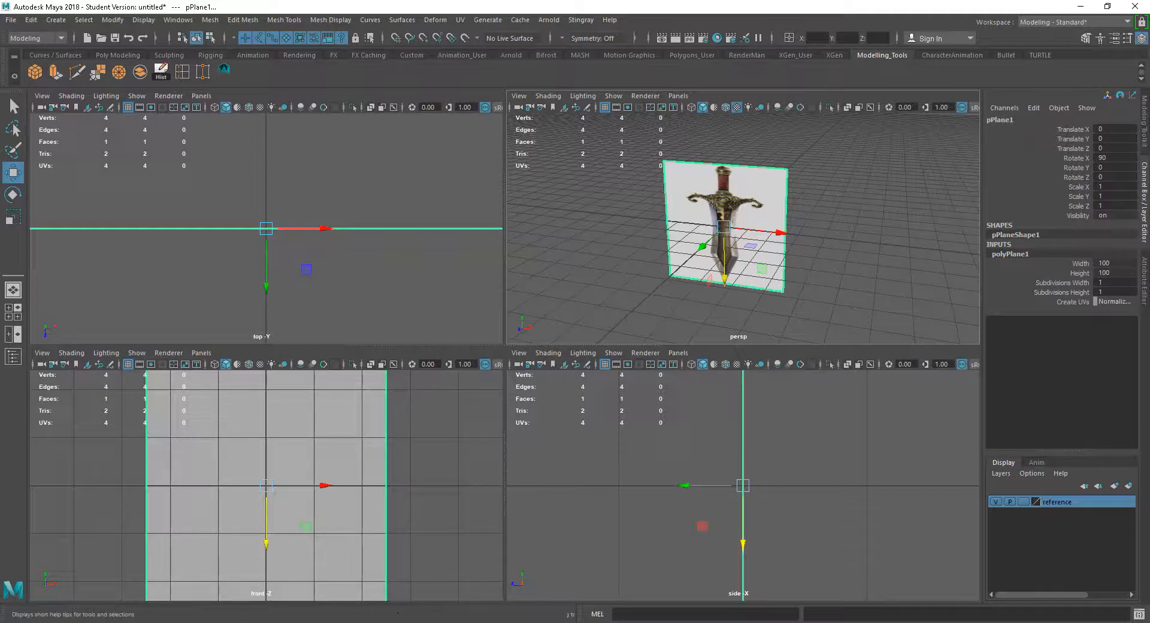
Switch to File Explorer and check the reference image's pixel dimensions in its file properties details
key(super+e)
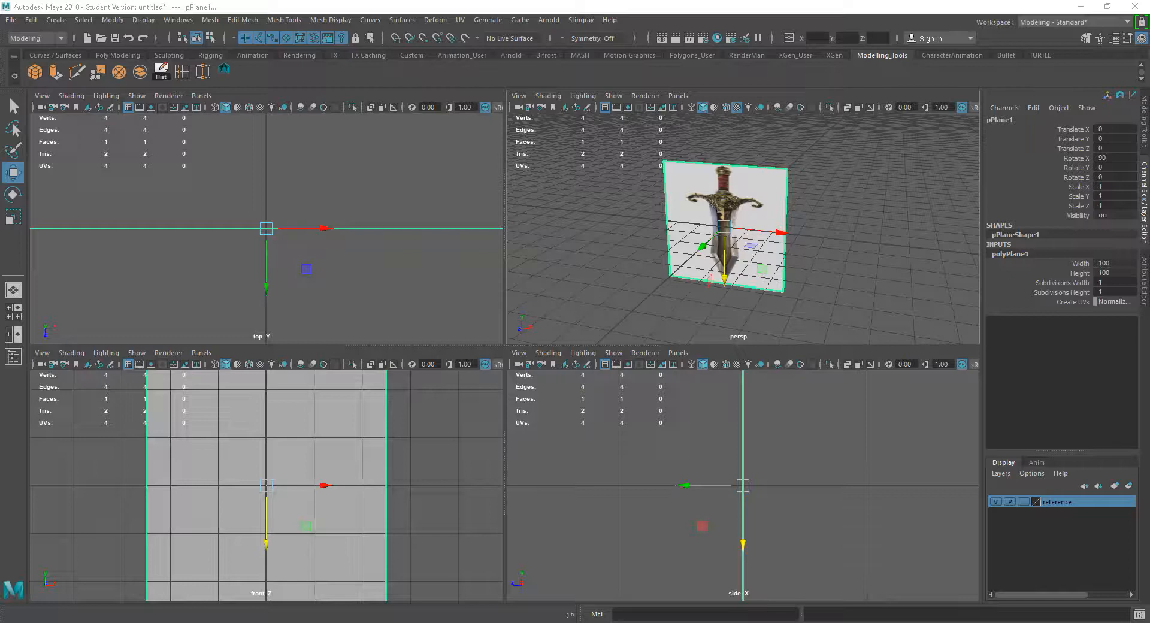
drag(1149, 55, 623, 56)
click(719, 133)
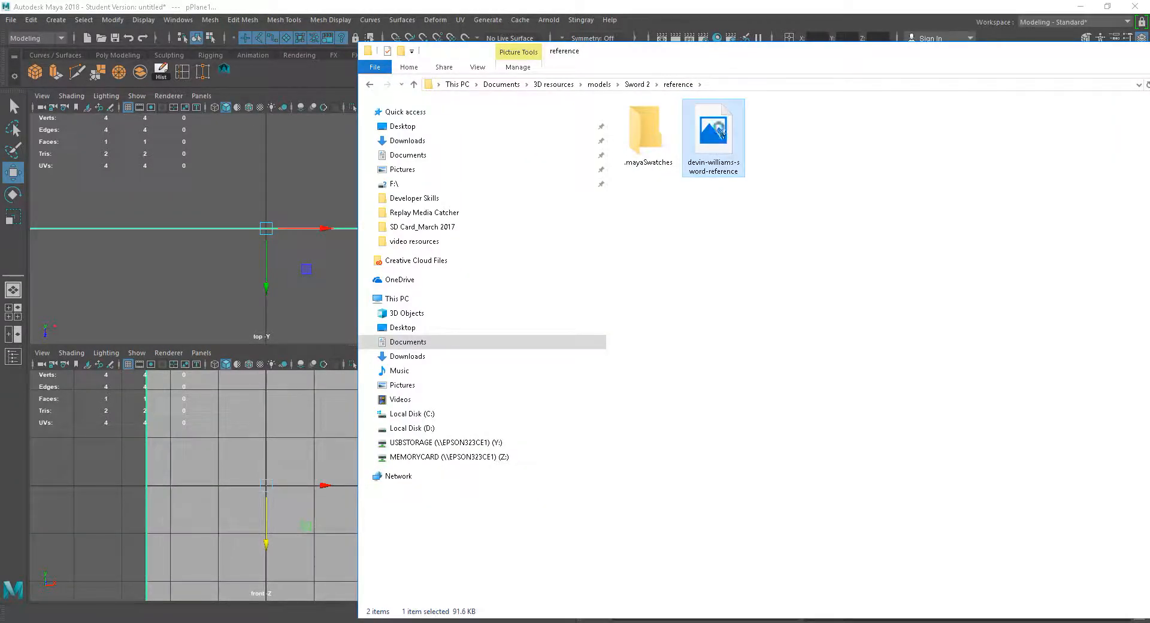
right_click(720, 129)
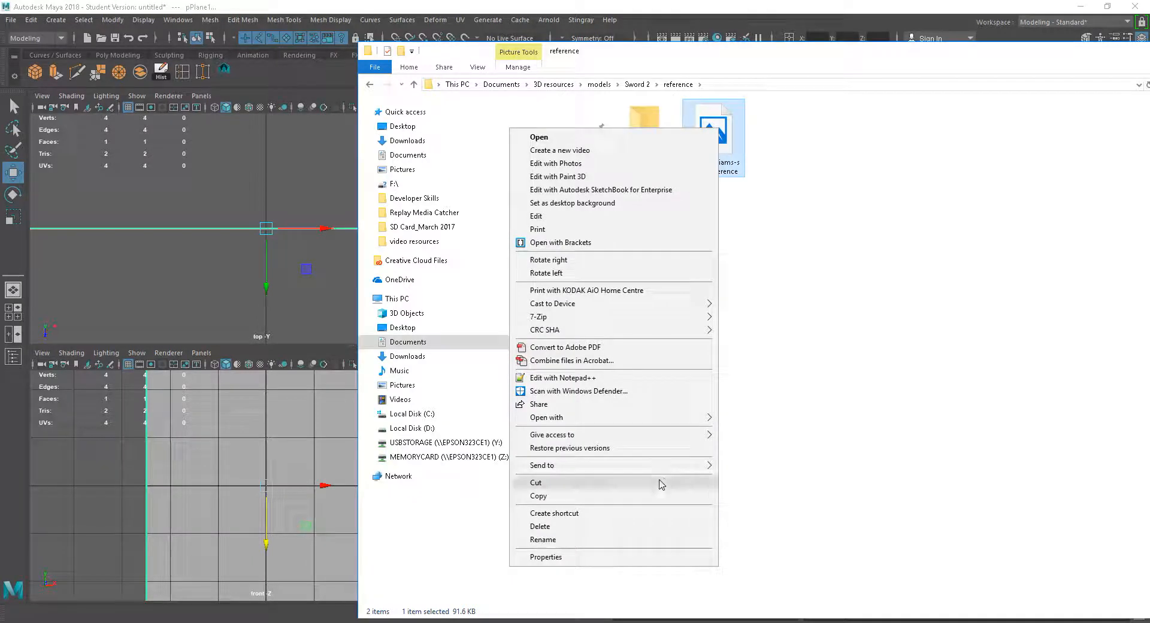
click(585, 561)
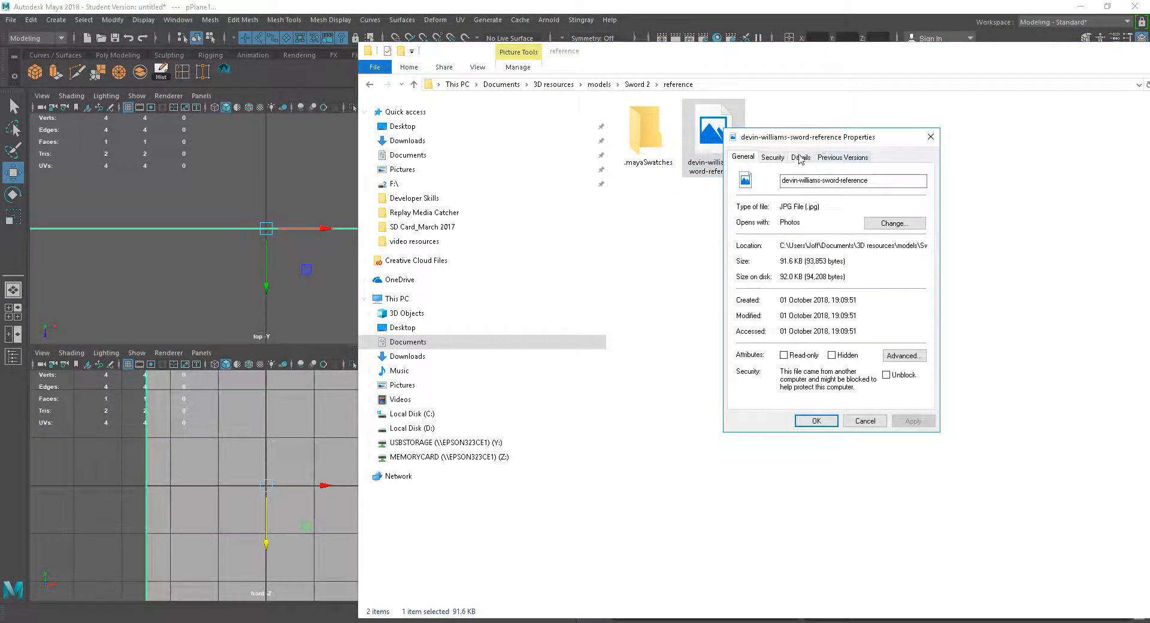
click(801, 157)
drag(821, 139, 204, 180)
drag(788, 55, 1149, 55)
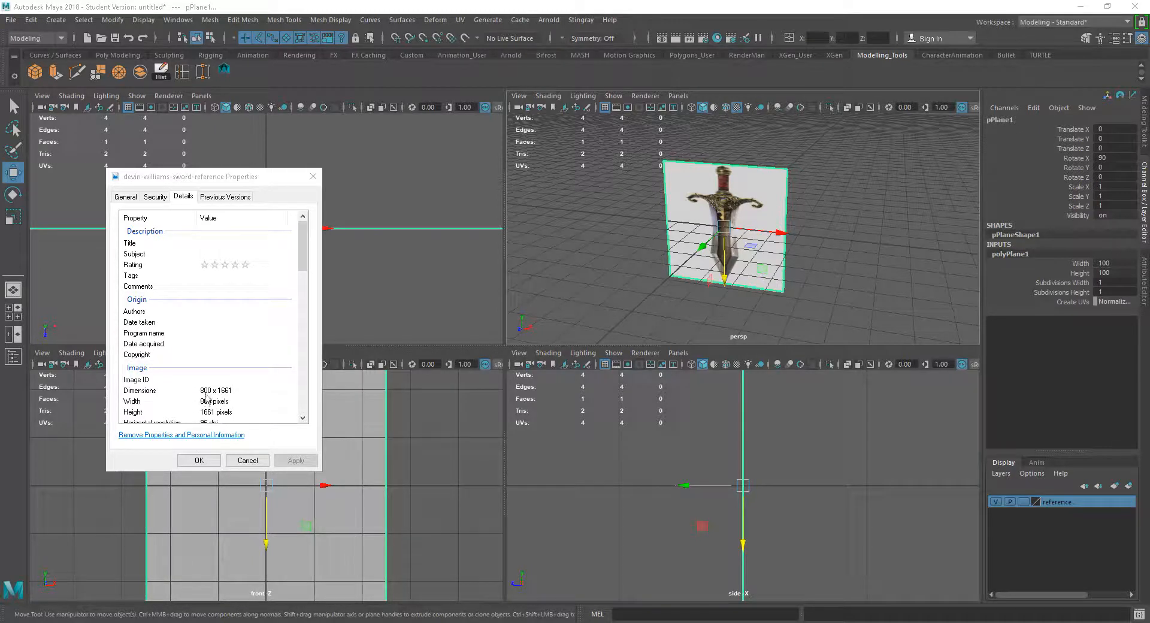
click(255, 461)
Set the plane's width to 80 and height to 166.1 to match the image proportions
click(1120, 263)
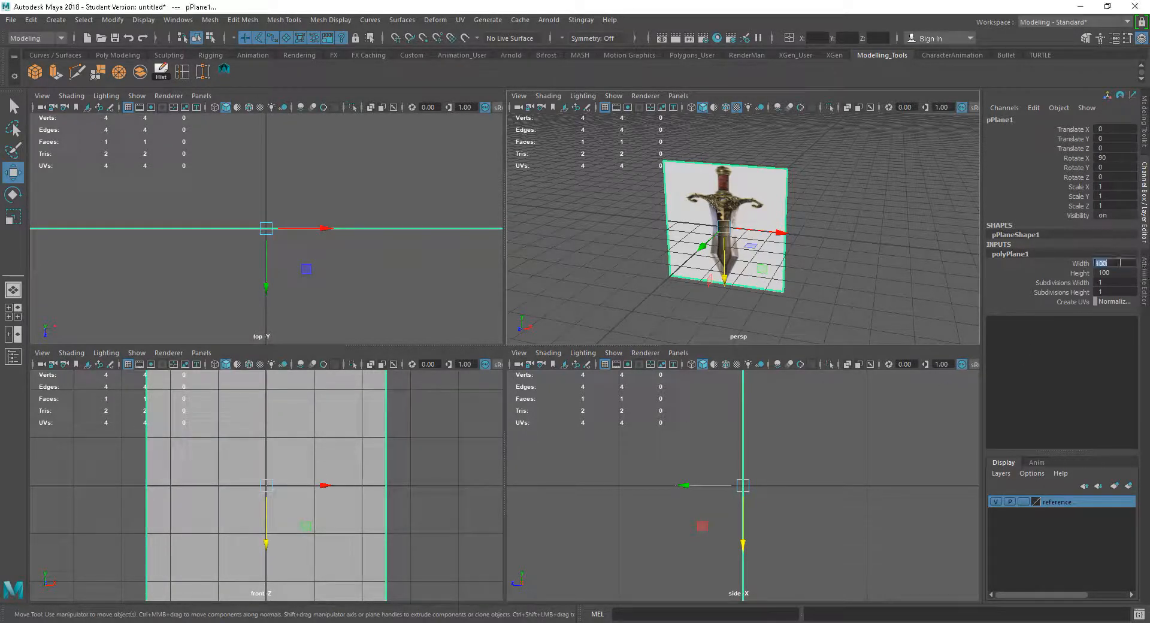
text(80)
key(Return)
click(1114, 272)
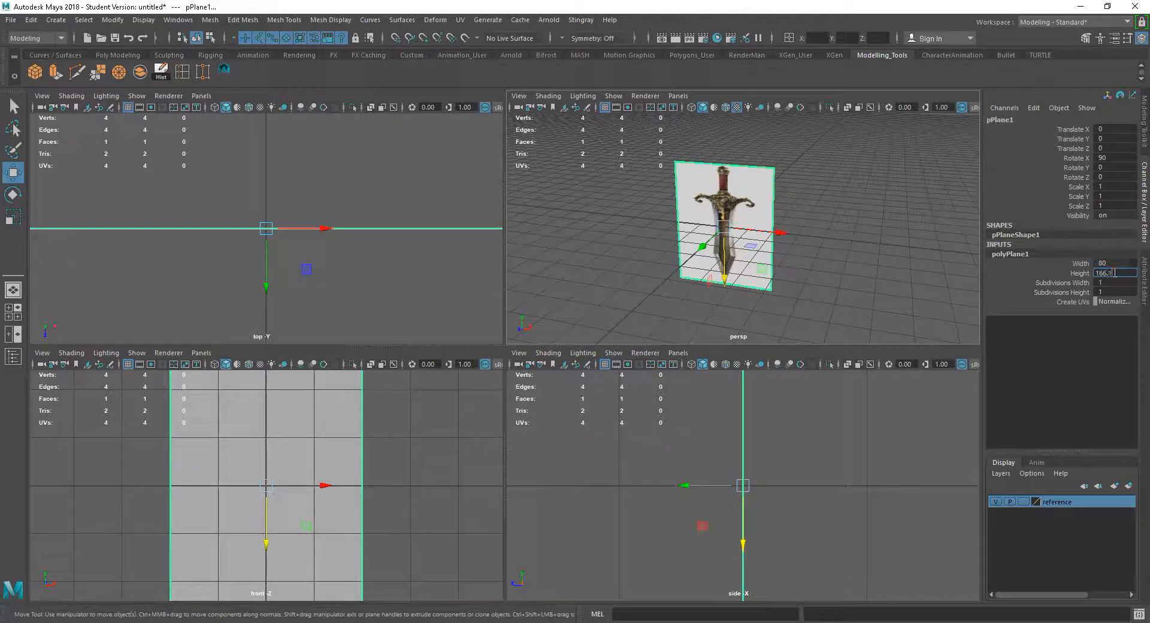
key(Return)
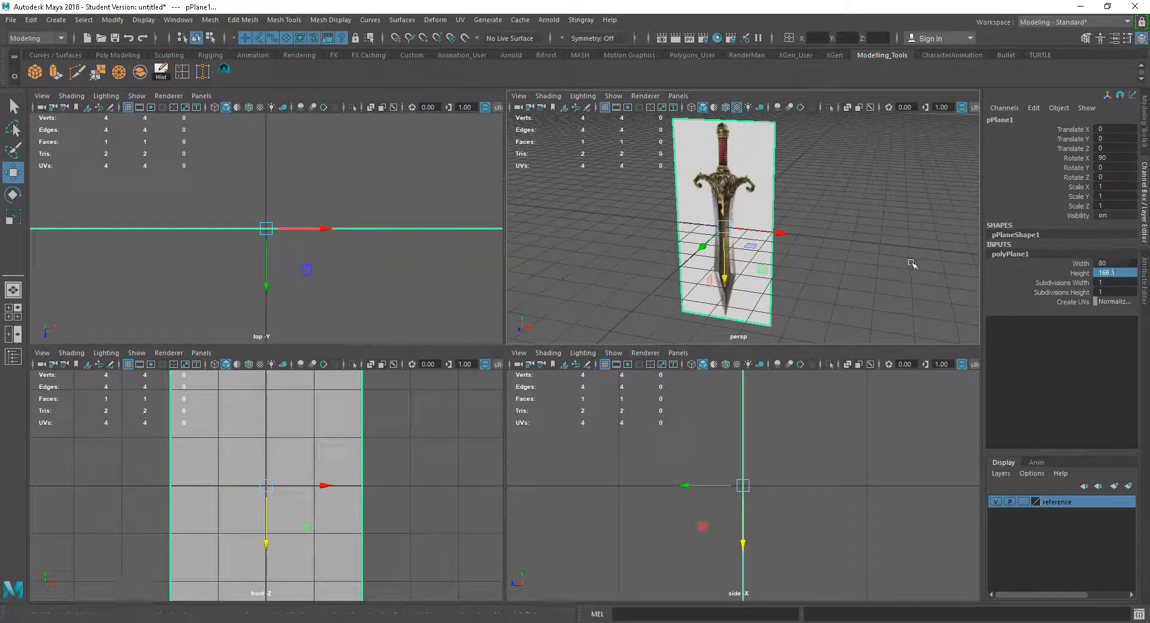
alt+right_drag(911, 262, 858, 259)
mouse_move(857, 259)
alt+mouse_down()
mouse_move(866, 254)
mouse_move(856, 263)
alt+mouse_up()
alt+right_drag(855, 262, 855, 223)
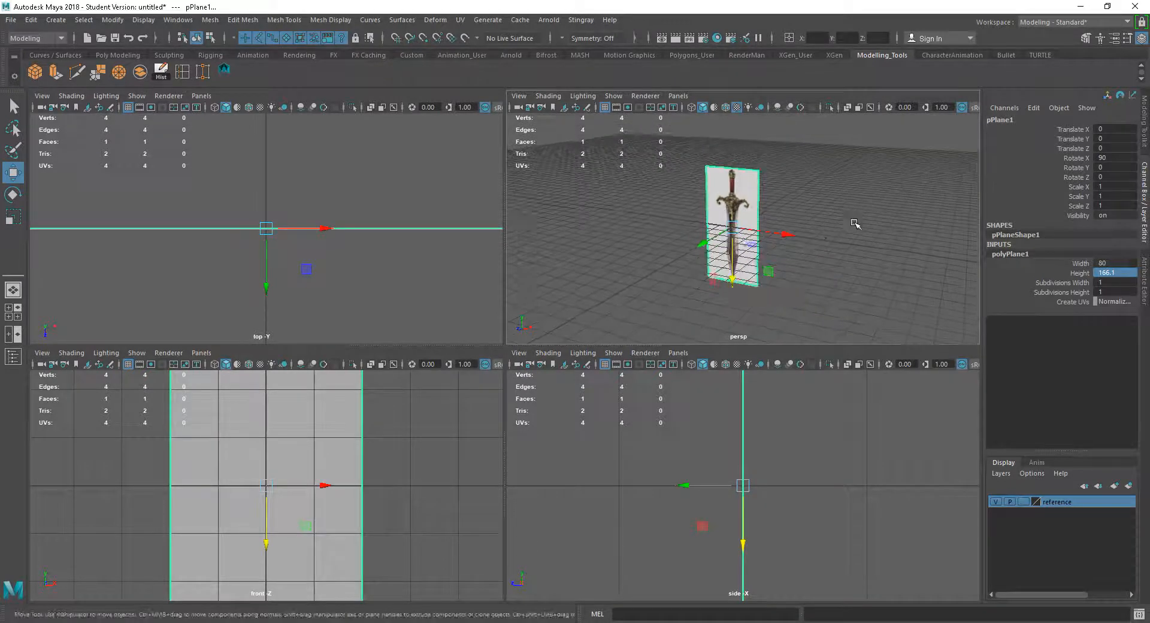
Select the reference plane and snap its pivot to the plane's bottom edge
alt+middle_drag(855, 224, 860, 229)
alt+drag(839, 246, 850, 255)
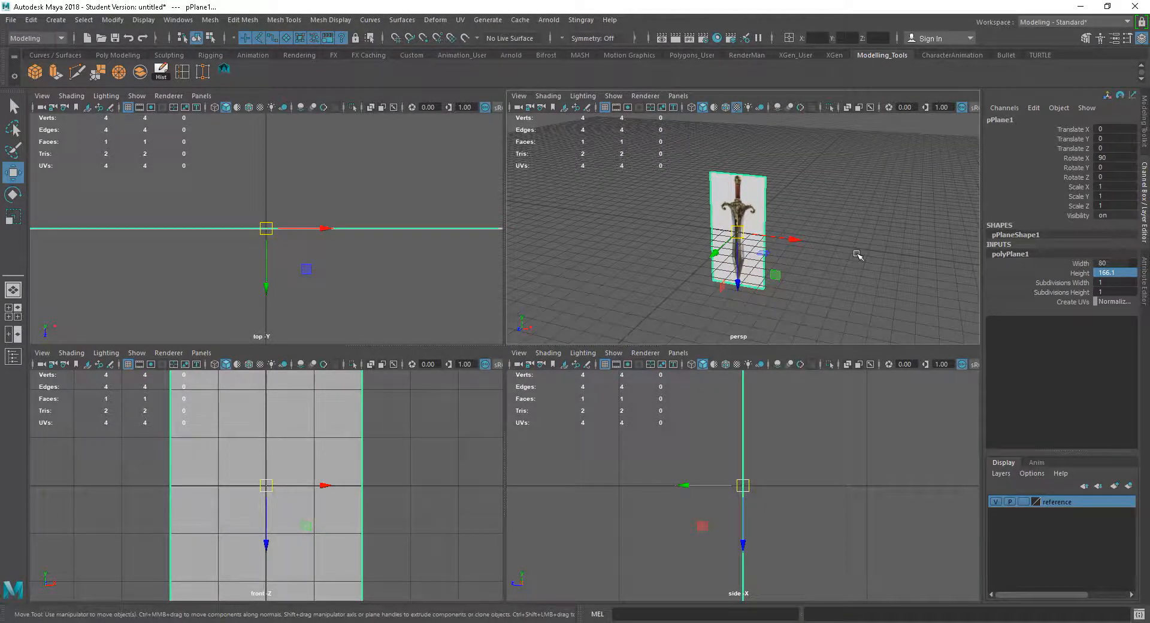
alt+right_drag(817, 242, 832, 267)
alt+drag(862, 278, 870, 286)
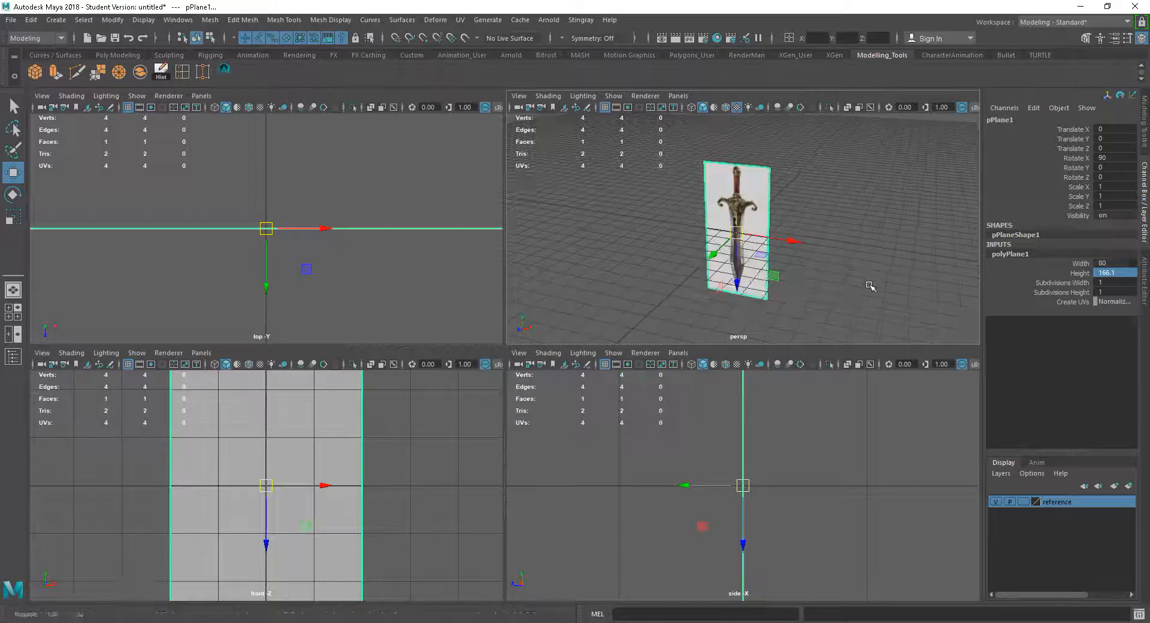
click(847, 261)
click(756, 218)
alt+right_drag(801, 250, 827, 271)
alt+middle_drag(828, 270, 829, 252)
alt+right_drag(833, 266, 827, 261)
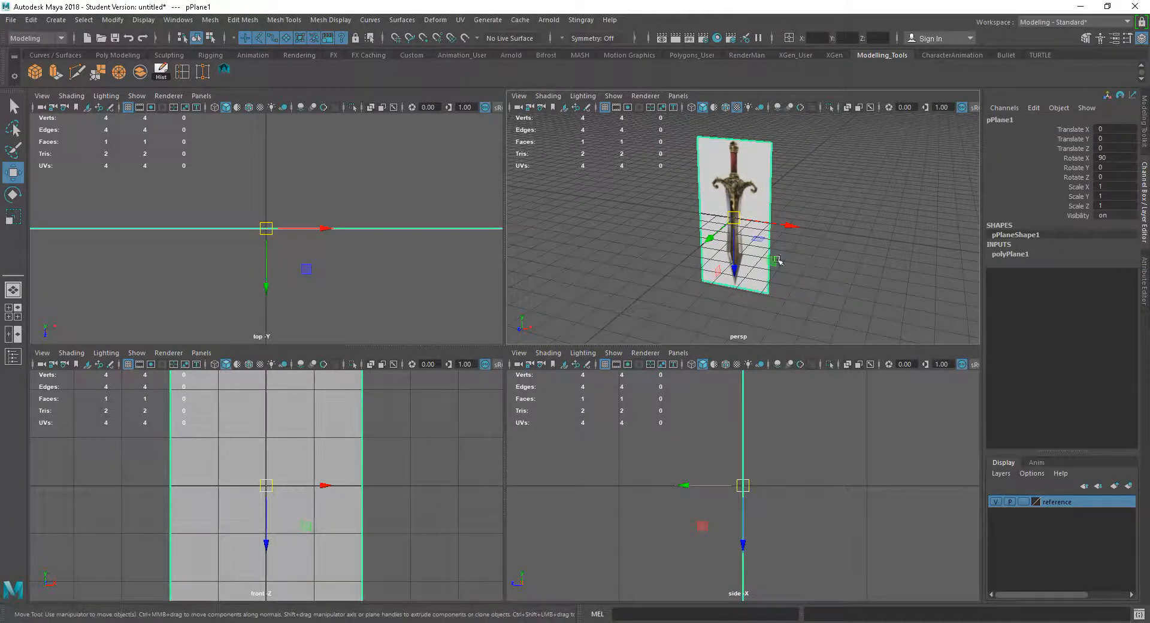
alt+drag(822, 272, 813, 272)
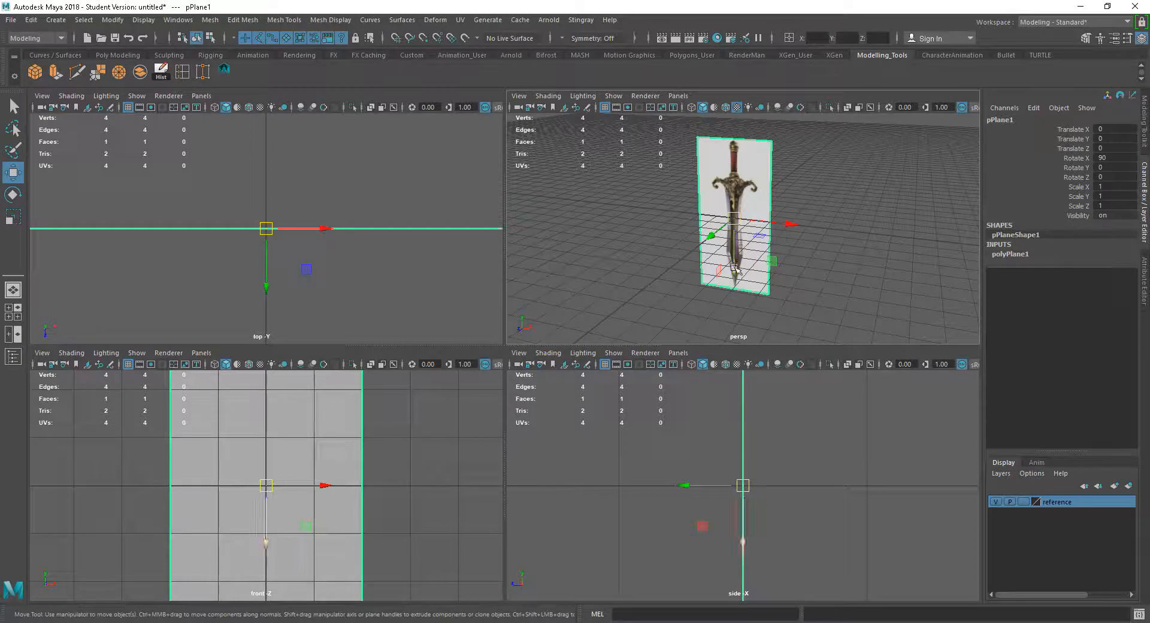
key(d)
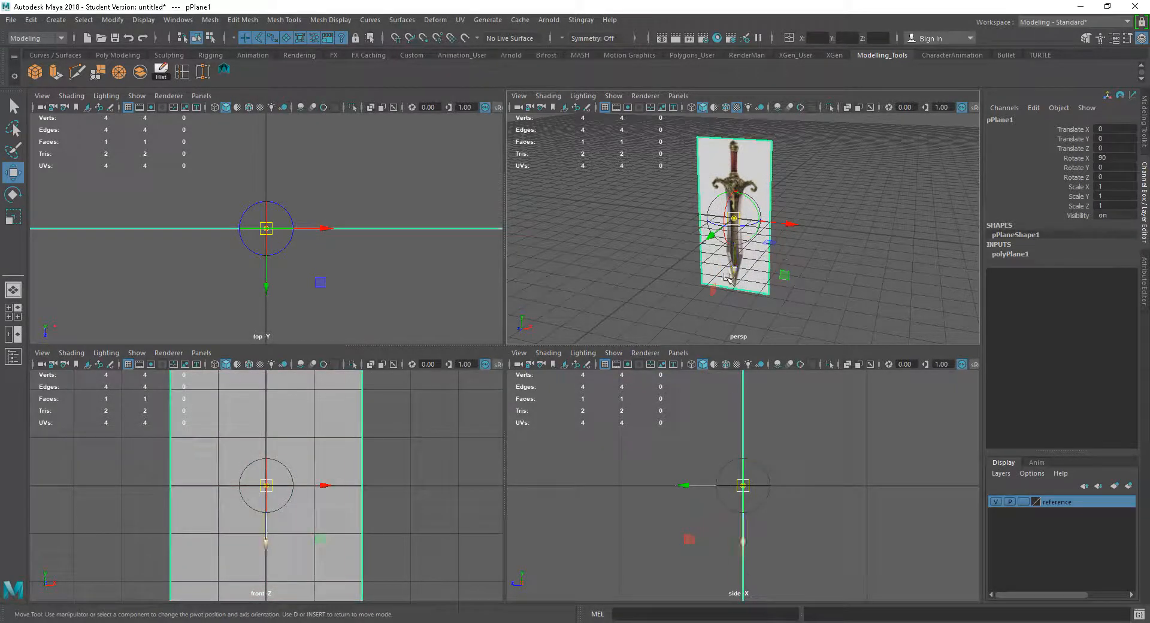
key(v)
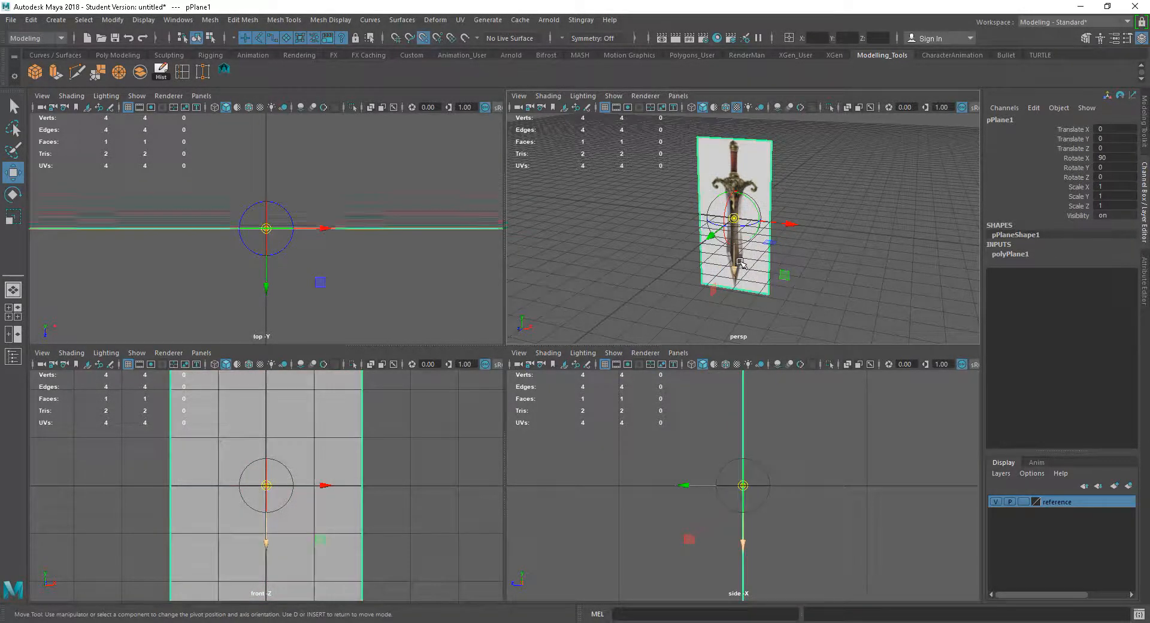
drag(736, 262, 768, 302)
key(d)
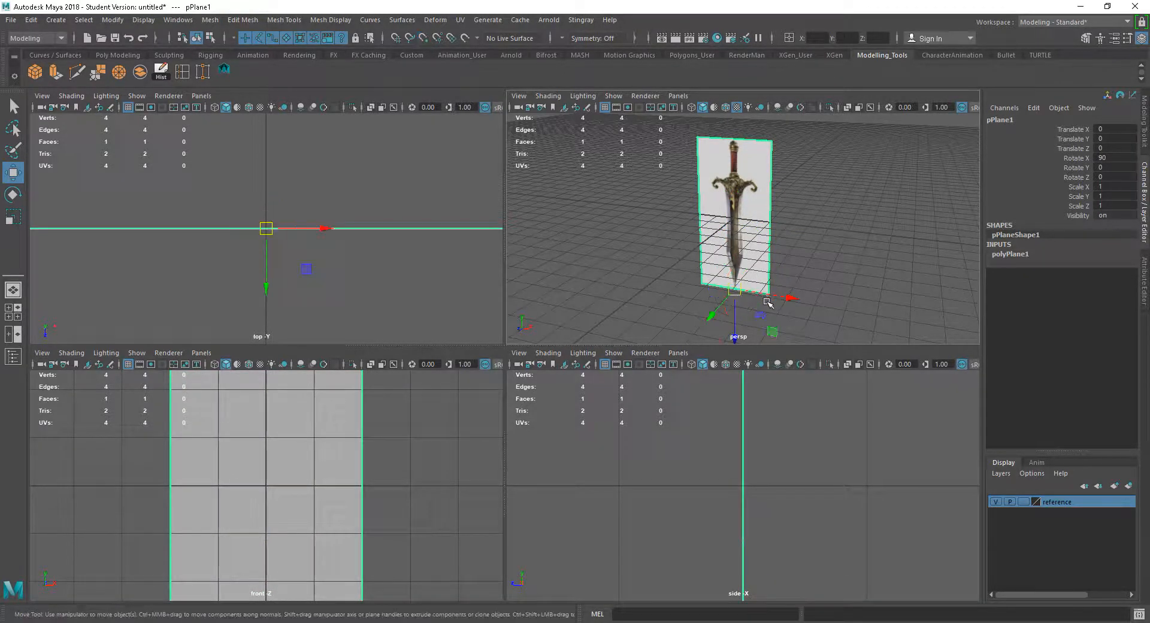
Raise the plane to Translate Y 83.05 so it sits on the grid, and move it to Translate Z -40
key(x)
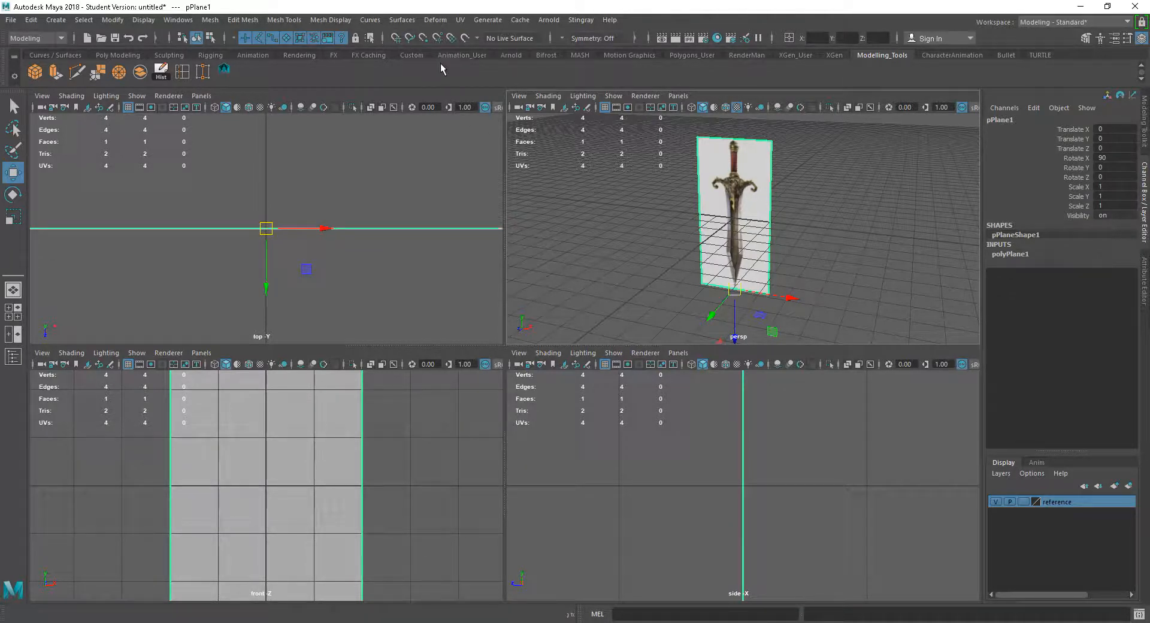
key(x)
drag(738, 322, 741, 224)
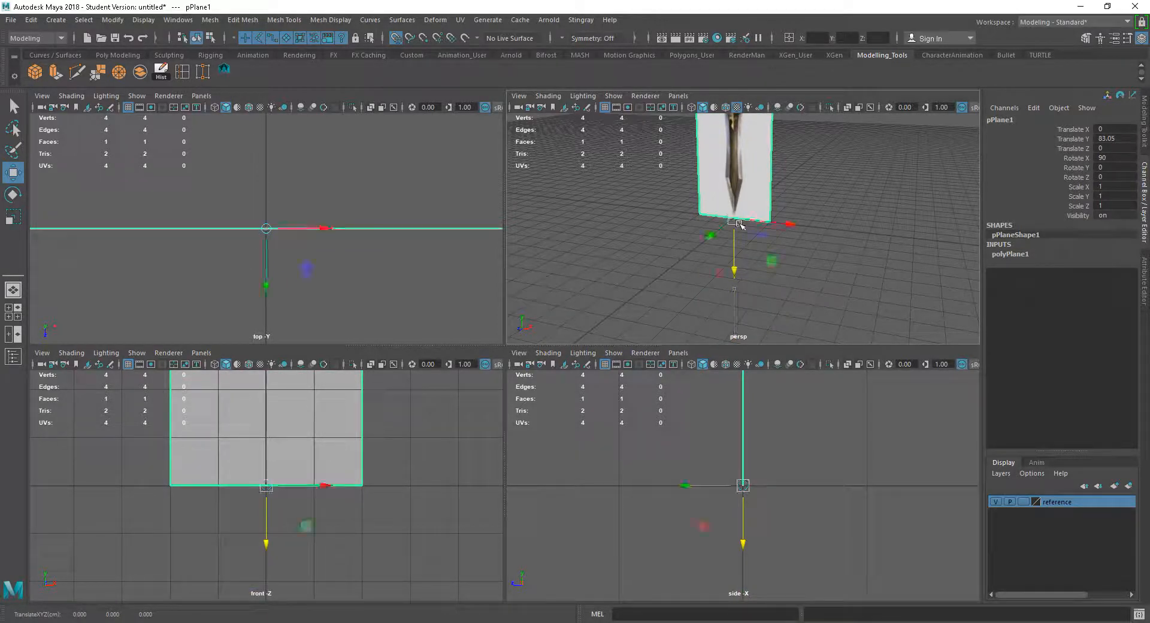
alt+drag(831, 268, 829, 323)
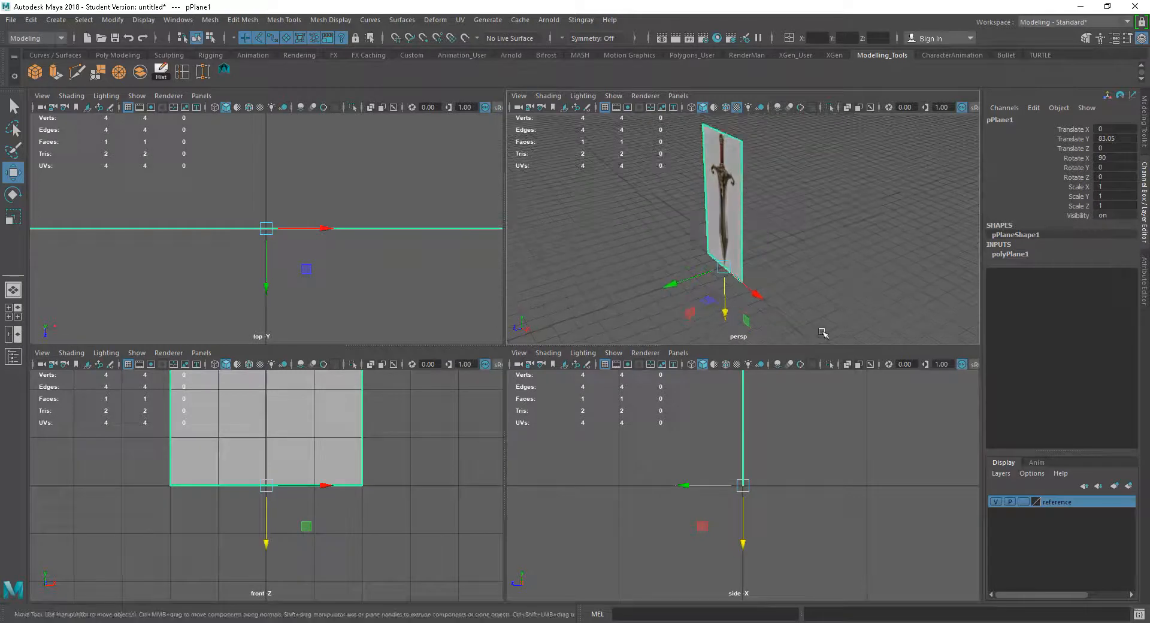
drag(698, 281, 744, 268)
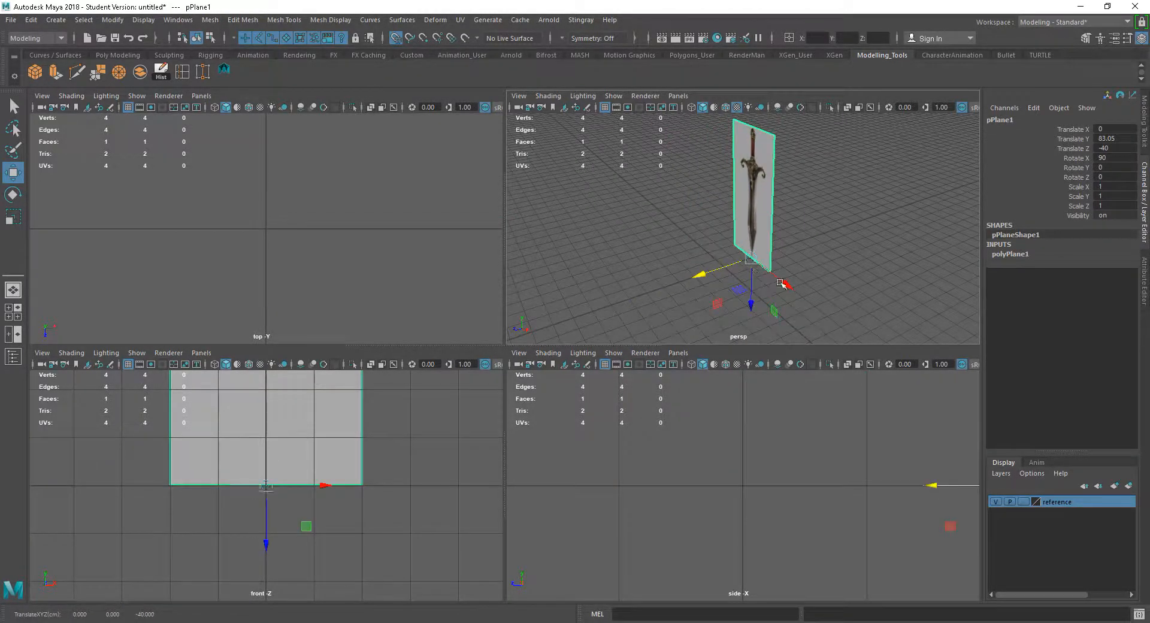
Duplicate the plane and set the copy's Rotate Y to 90
click(811, 247)
alt+drag(811, 247, 835, 264)
click(760, 266)
key(e)
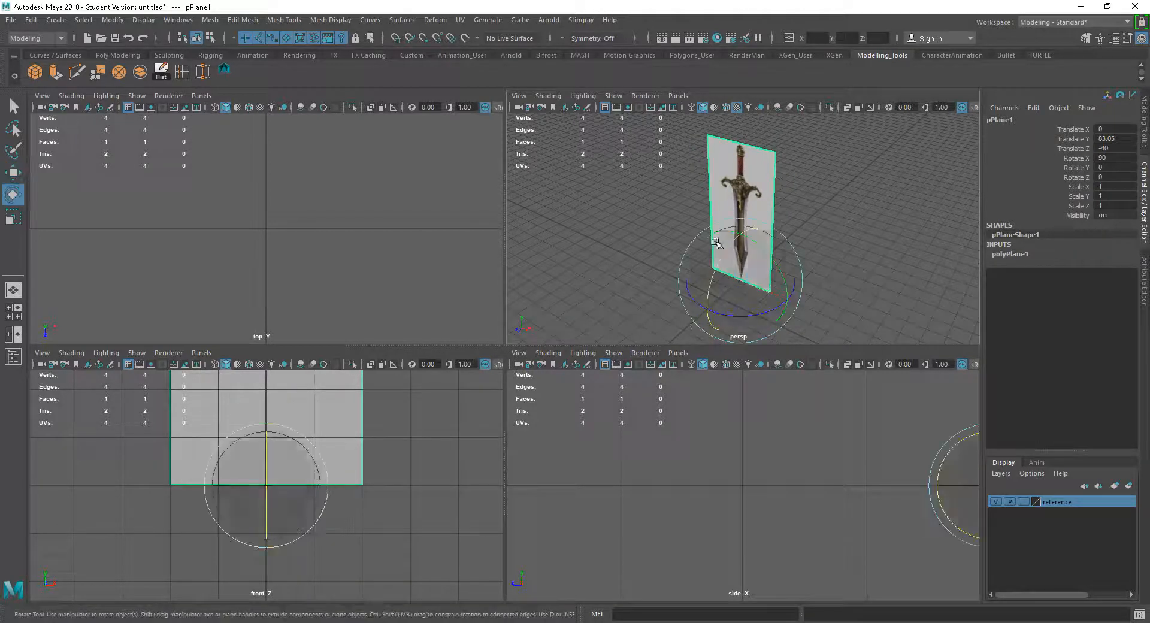
alt+drag(821, 262, 820, 254)
key(ctrl+d)
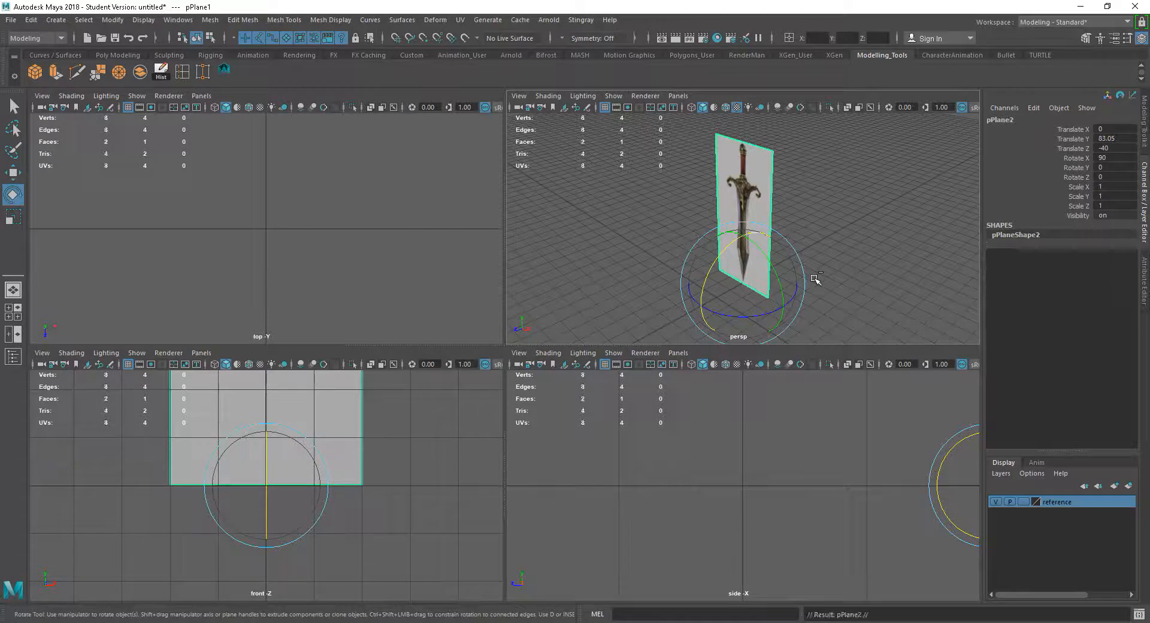
drag(741, 319, 830, 205)
double_click(1113, 167)
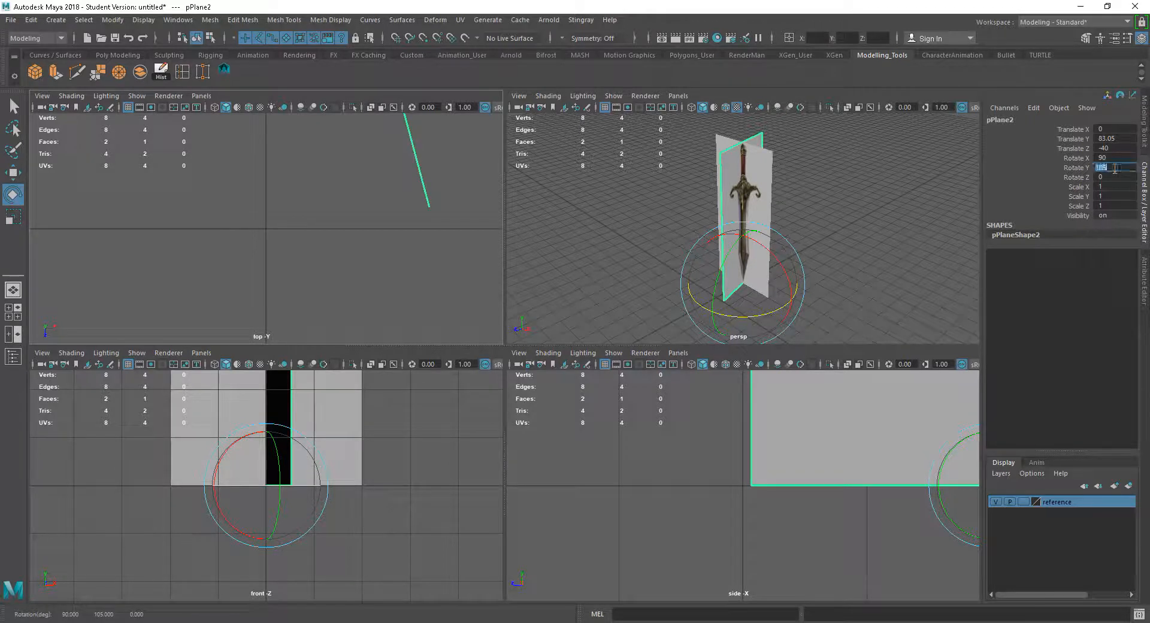
text(90)
key(Return)
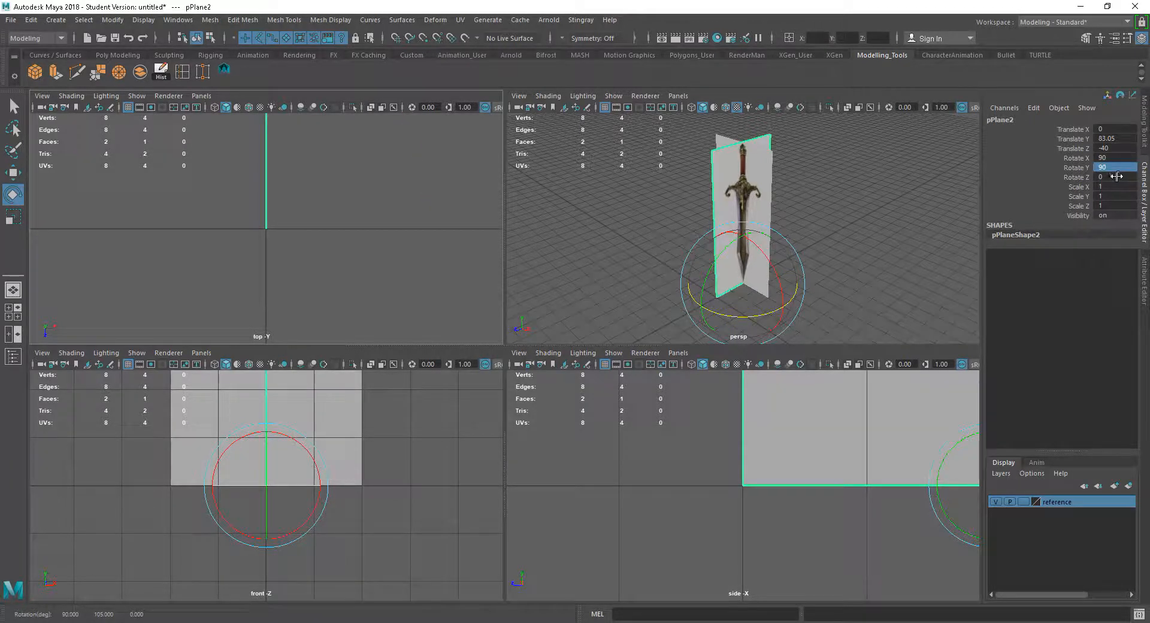
Snap the duplicate plane's pivot to its edge
key(w)
alt+drag(884, 249, 843, 253)
key(d)
key(v)
middle_drag(831, 215, 800, 246)
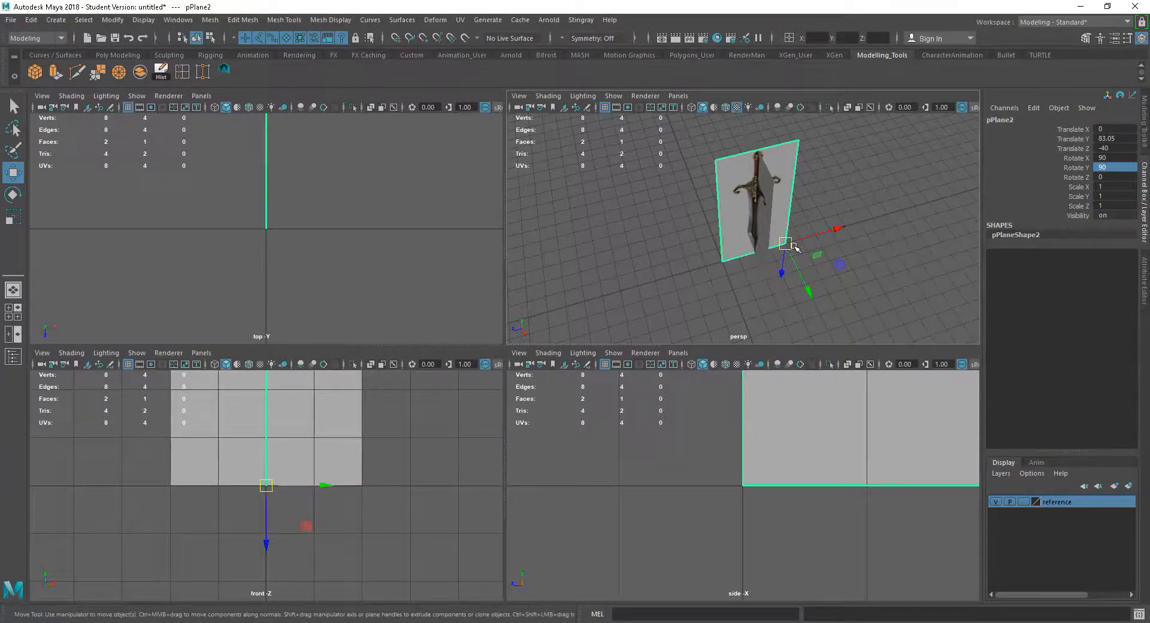
Move the duplicate plane to Translate X -40 and Z 0 so the two planes meet in a corner
key(x)
drag(803, 257, 914, 188)
click(855, 236)
alt+drag(875, 258, 719, 225)
click(715, 223)
click(709, 205)
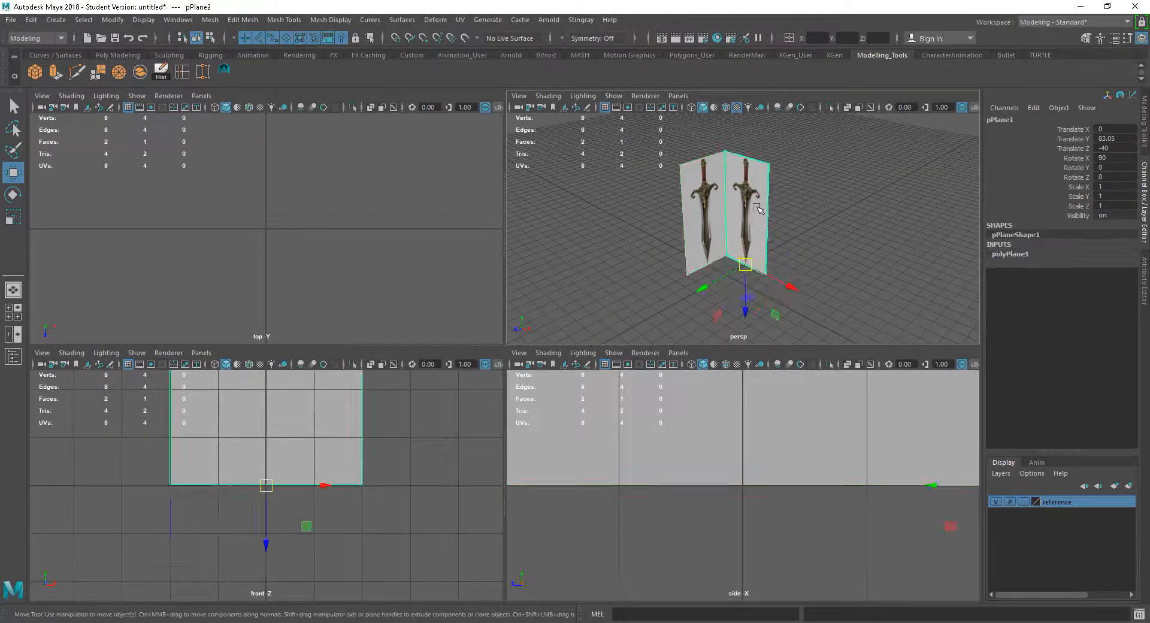
click(708, 204)
click(708, 205)
click(713, 210)
alt+drag(713, 211, 852, 268)
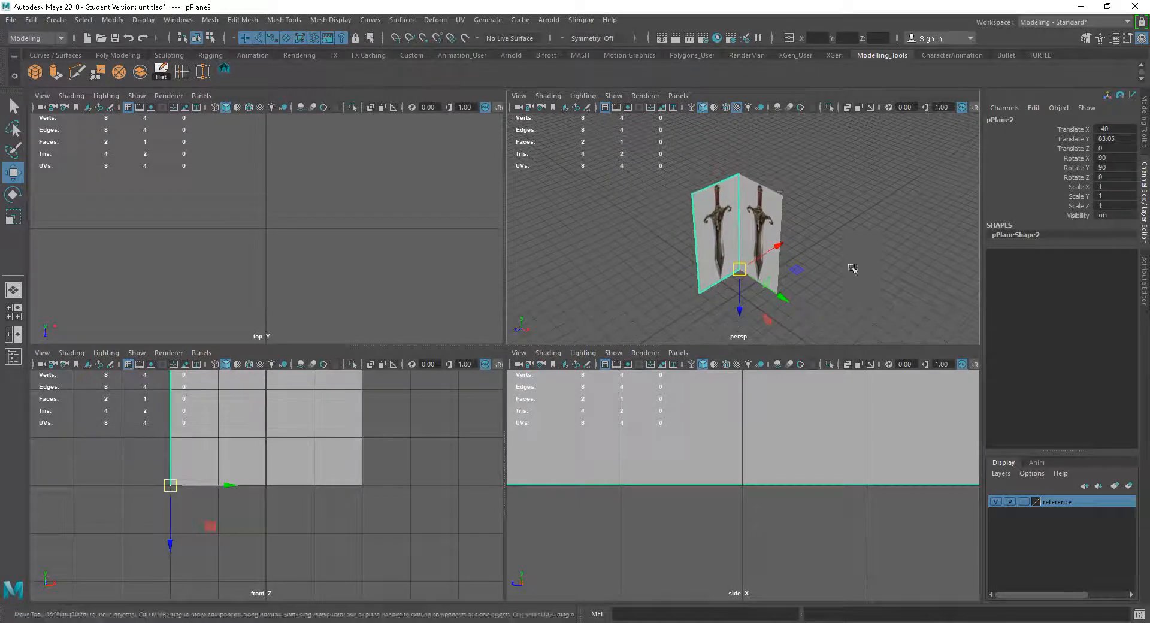
Open the planes' M_reference material and raise its Ambient Color to brighten the image
click(827, 233)
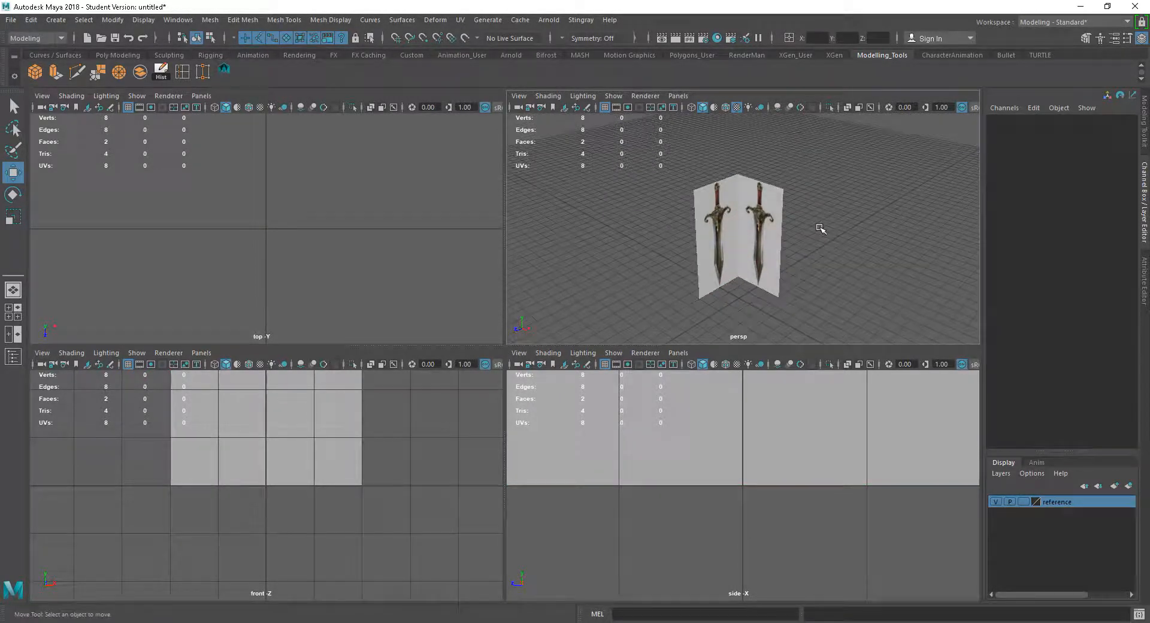
alt+drag(819, 228, 842, 249)
click(775, 253)
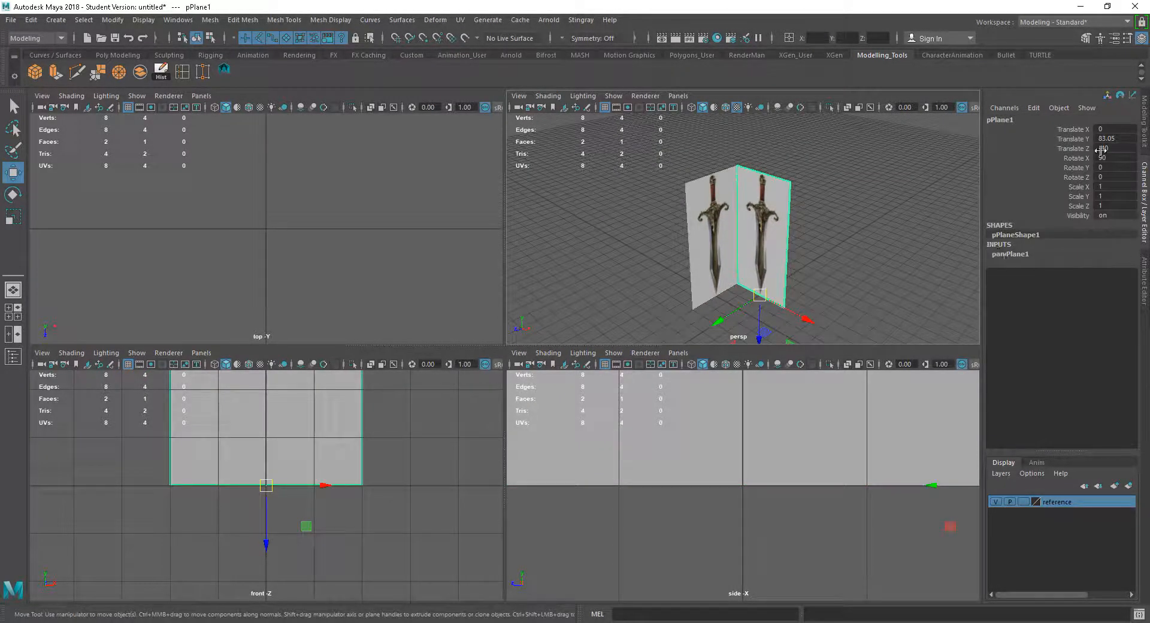
click(1141, 272)
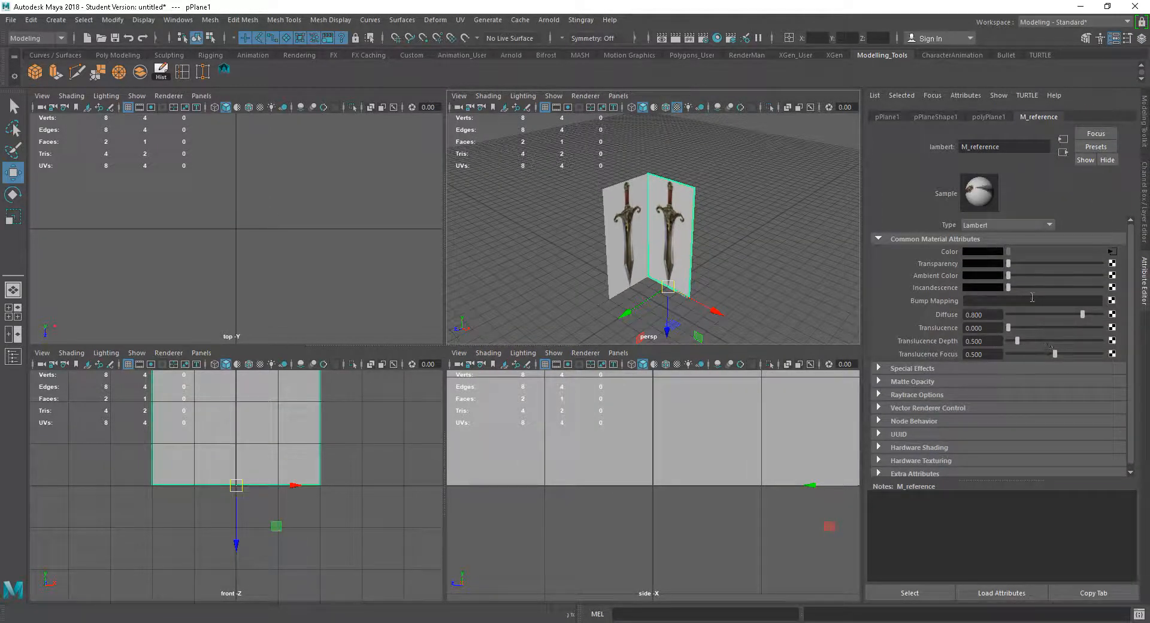
mouse_move(1016, 263)
mouse_down()
mouse_move(1097, 266)
mouse_move(1008, 267)
mouse_up()
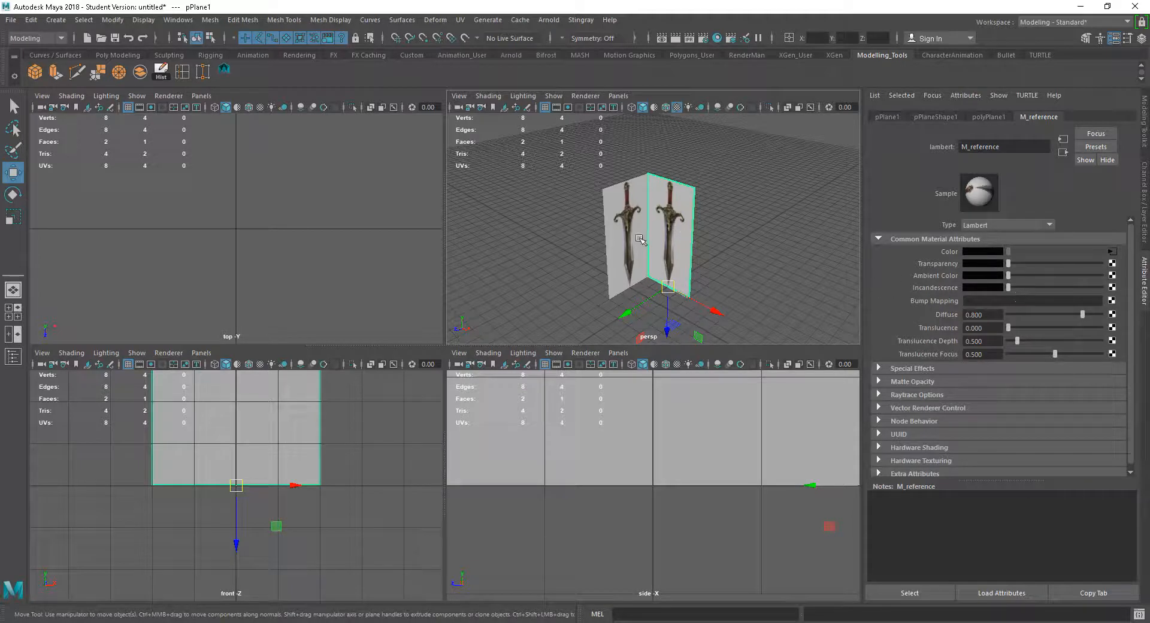
click(640, 239)
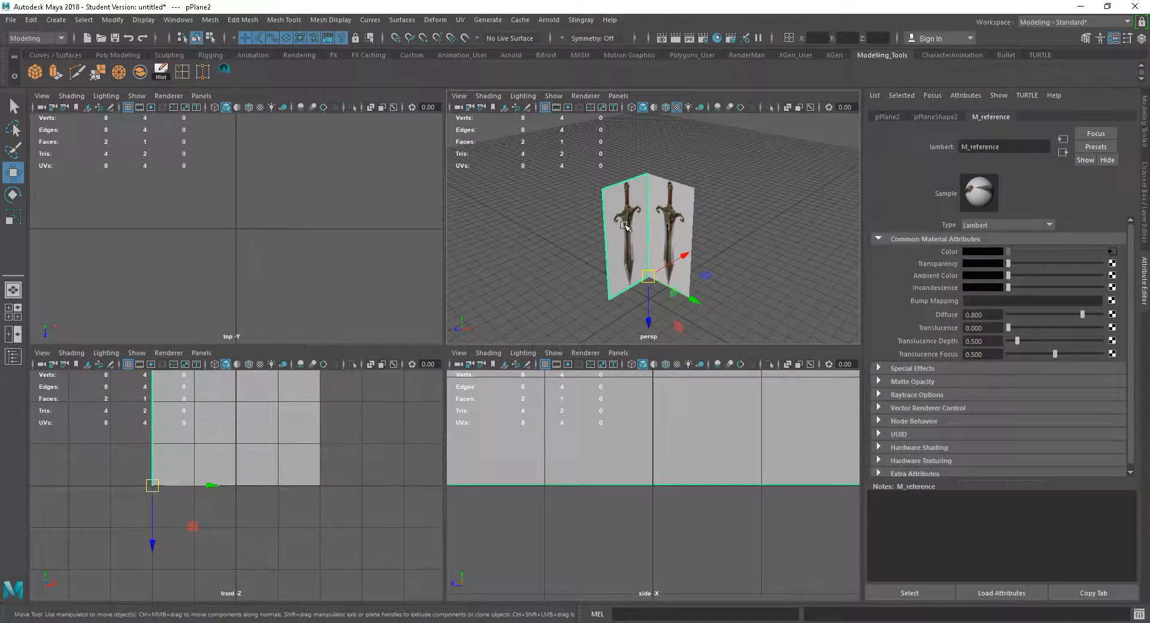
right_click(625, 229)
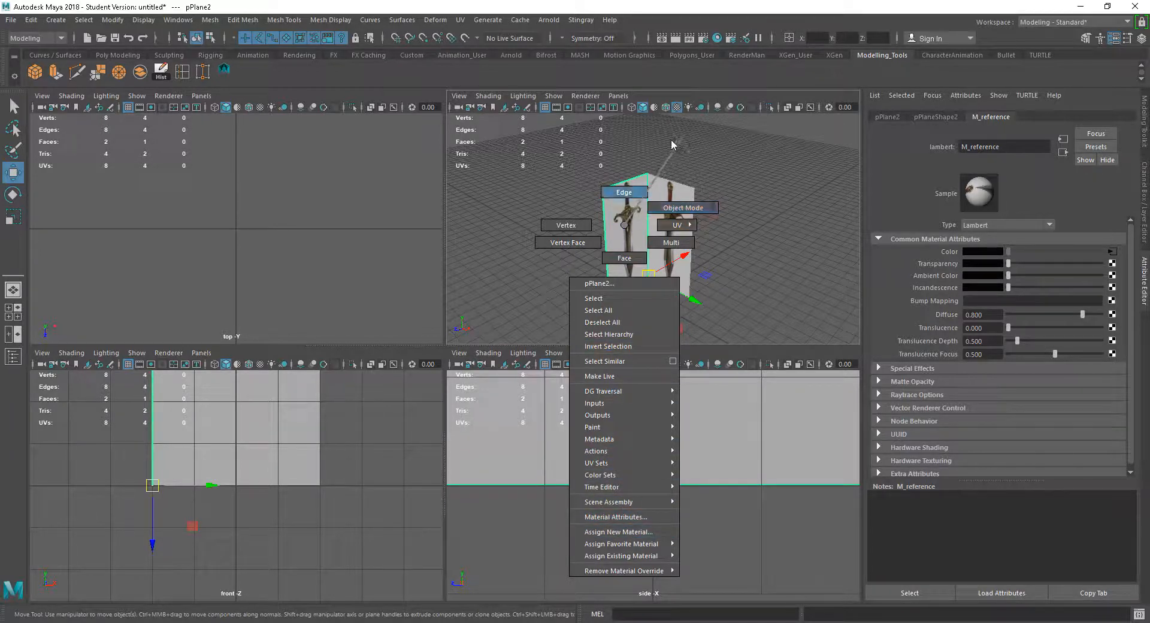
click(769, 241)
alt+drag(770, 195, 765, 233)
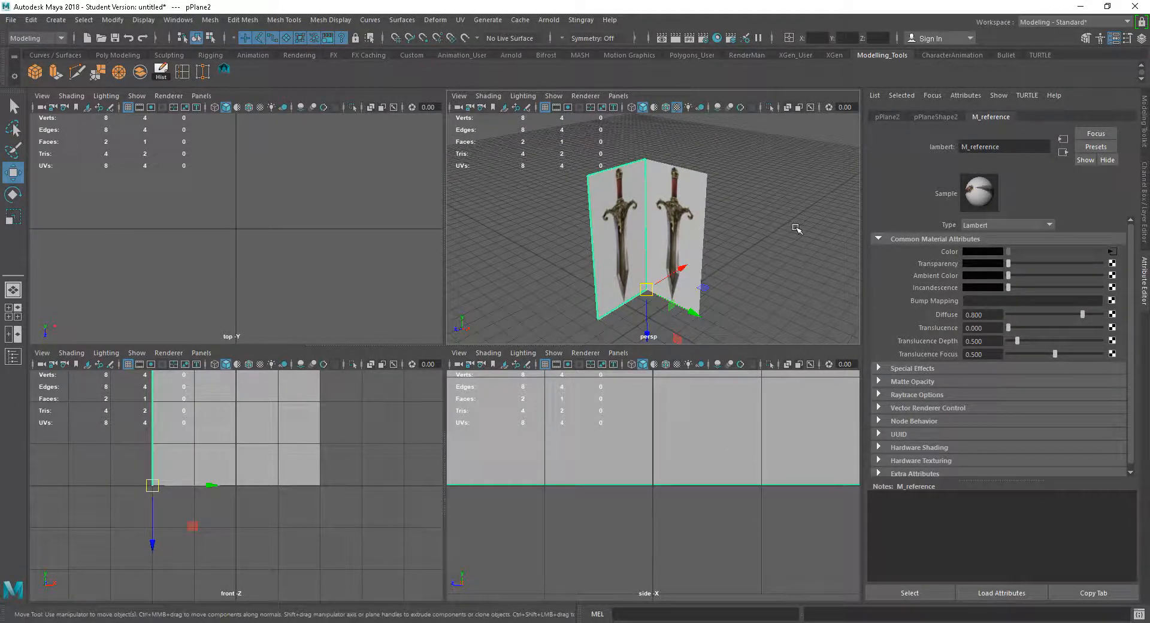
drag(1011, 277, 1049, 275)
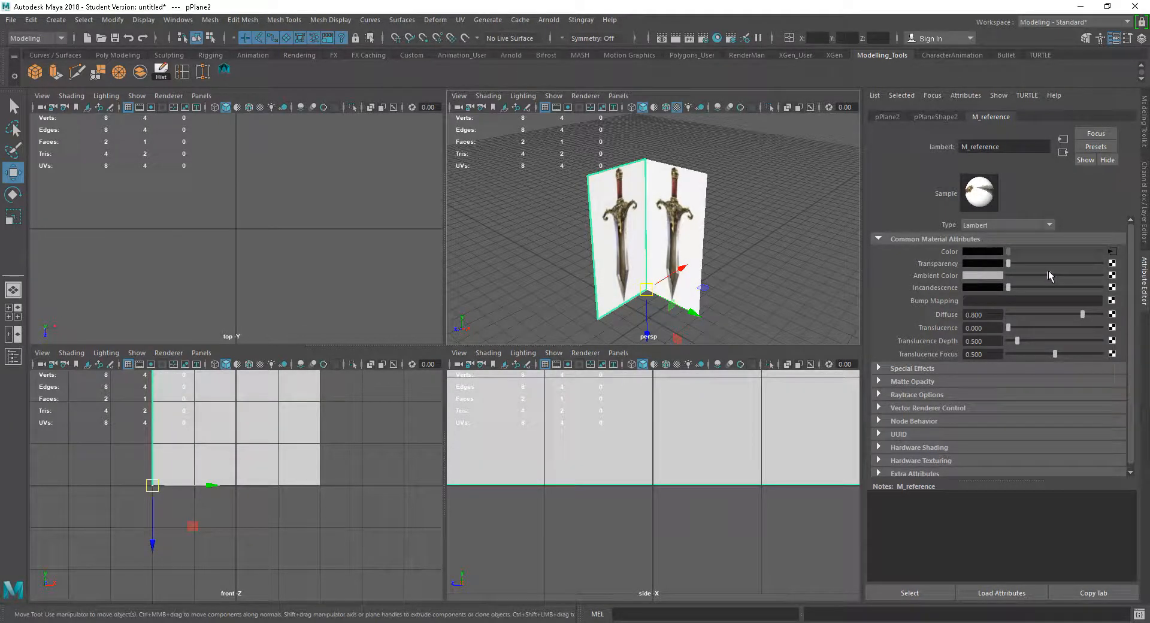
Select both reference planes and create a new display layer from them
alt+drag(796, 261, 780, 291)
click(767, 306)
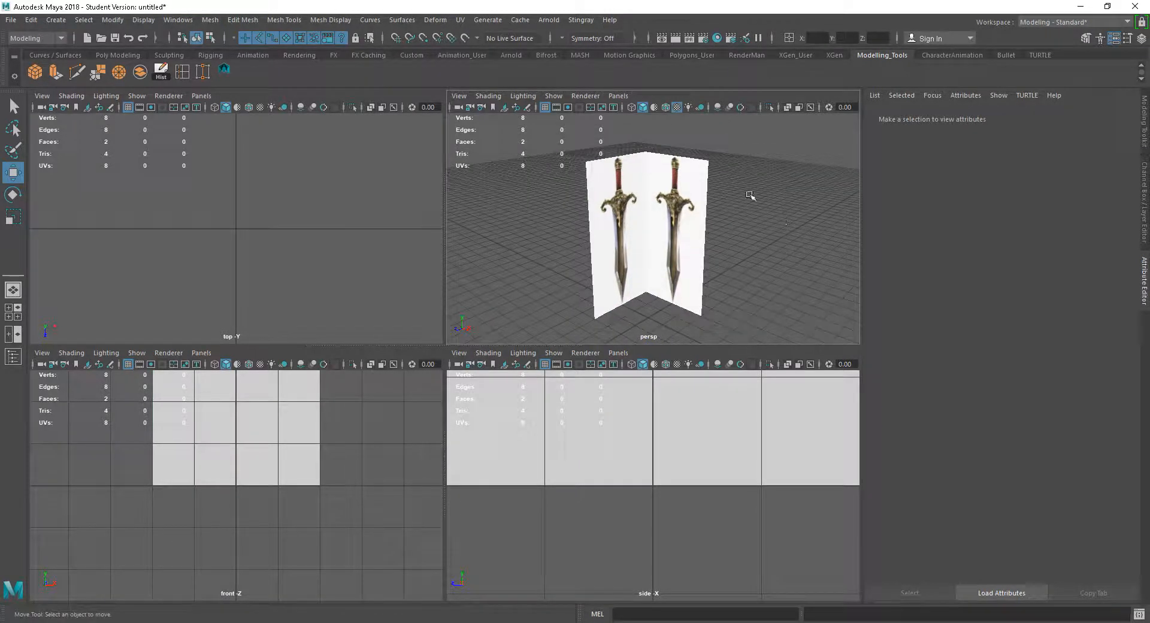
click(677, 246)
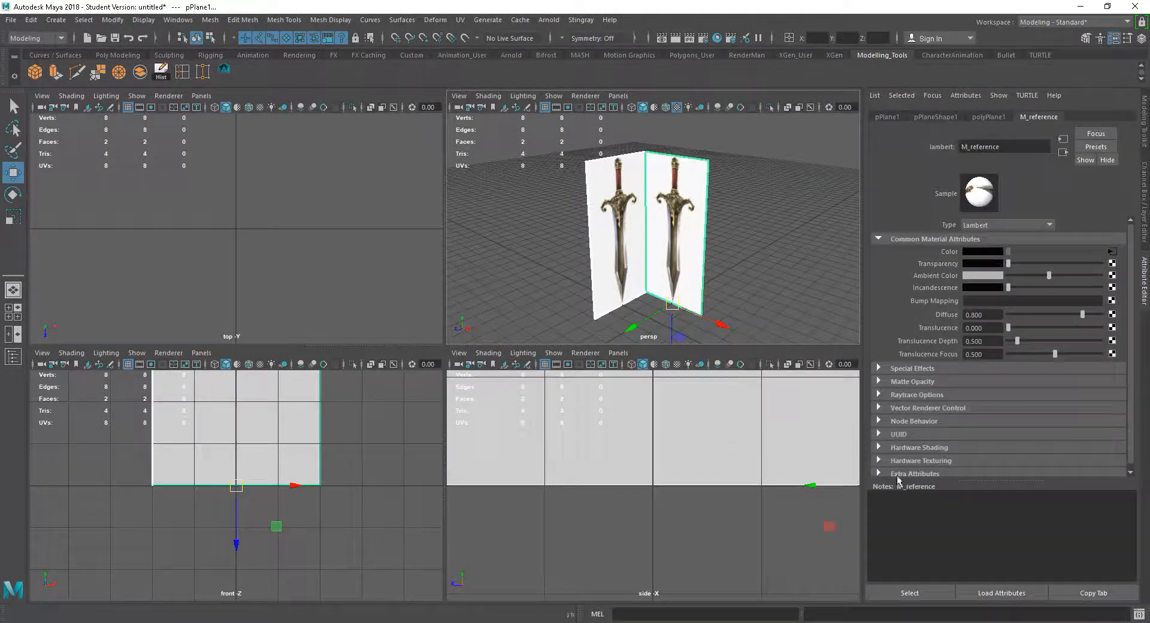
click(1145, 202)
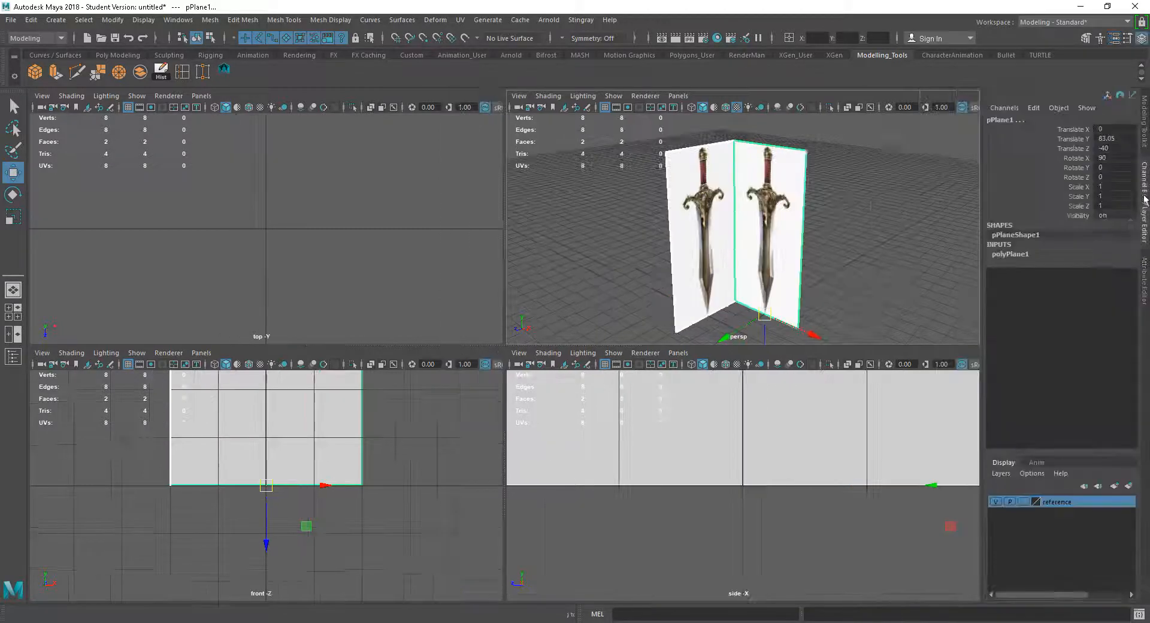
click(1006, 474)
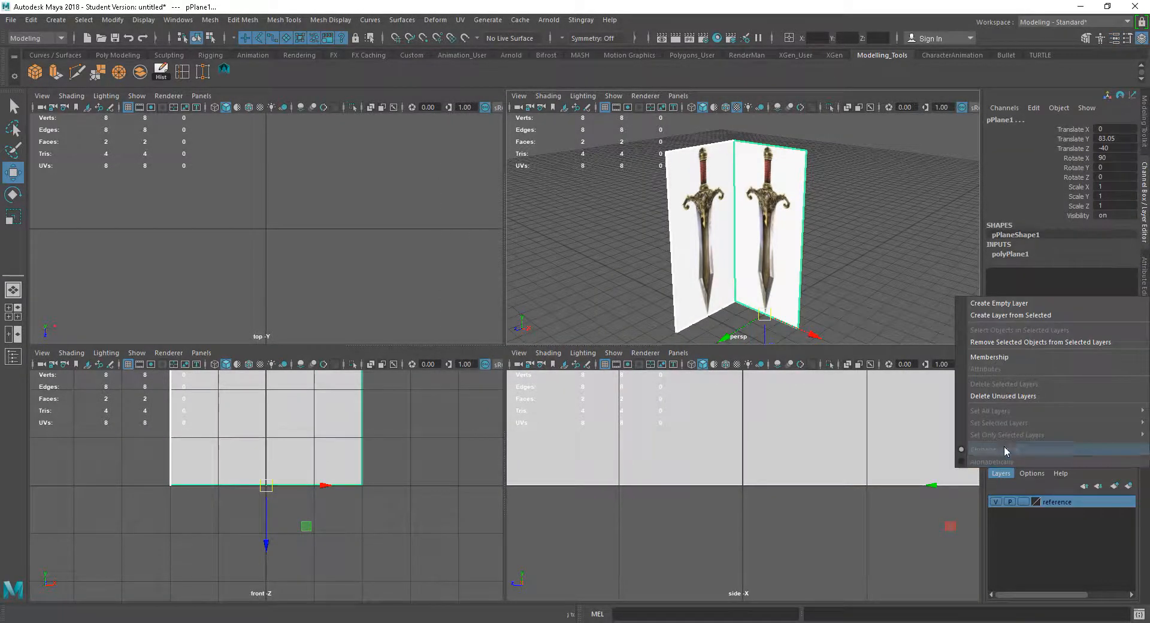
click(1005, 315)
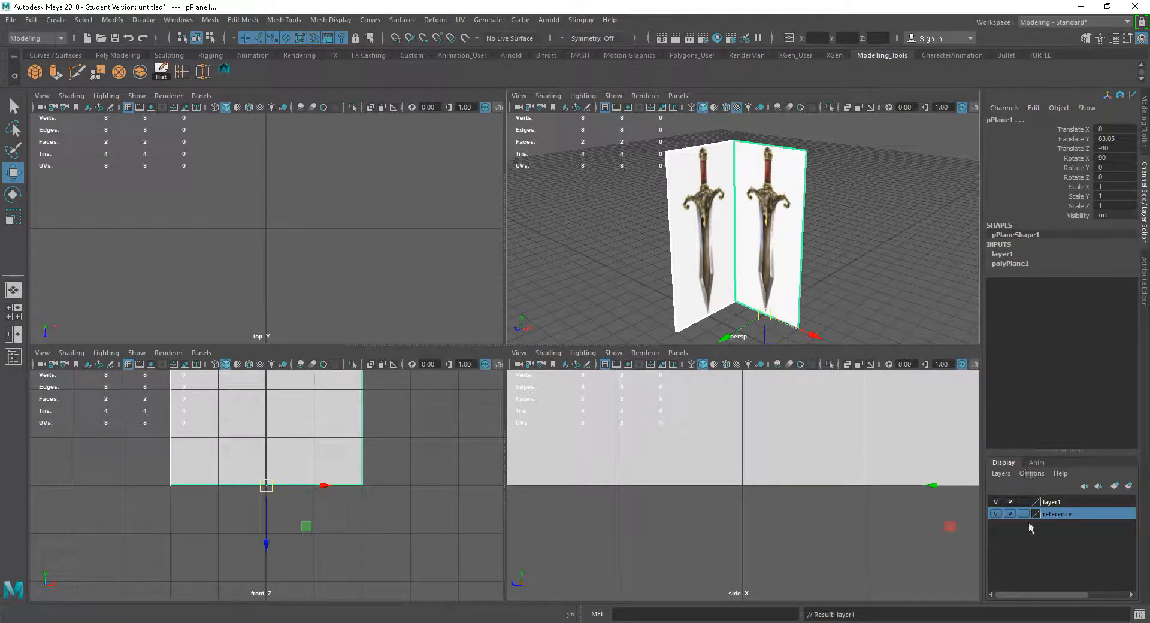
Rename the new display layer to referenceSword
double_click(1054, 502)
drag(330, 242, 192, 237)
text(refere)
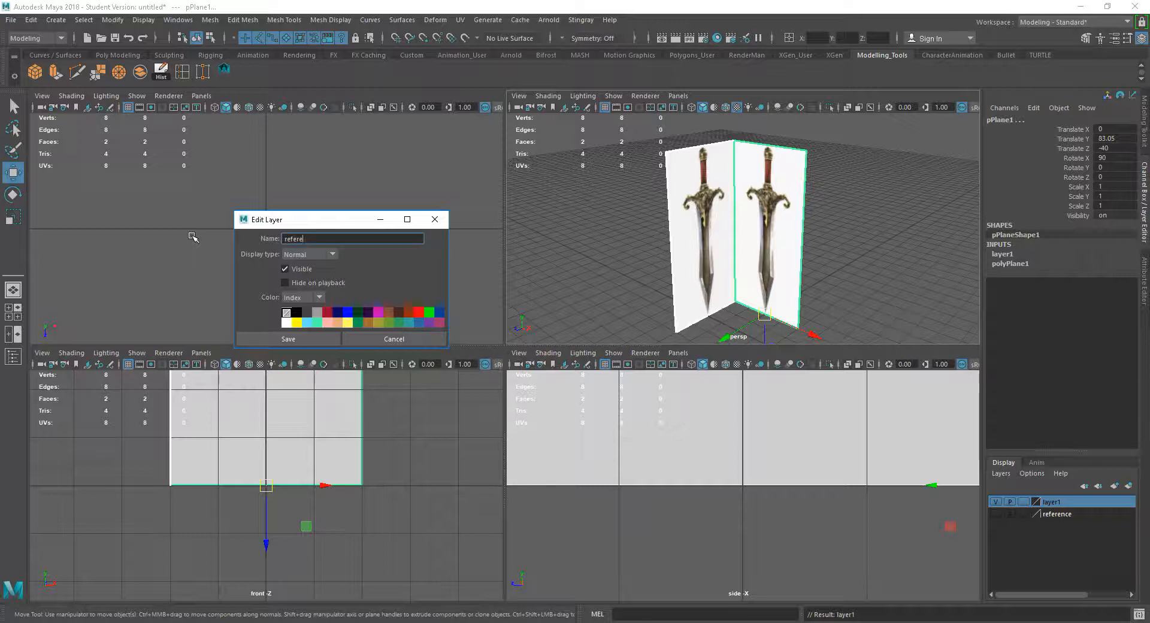
text(word)
click(274, 338)
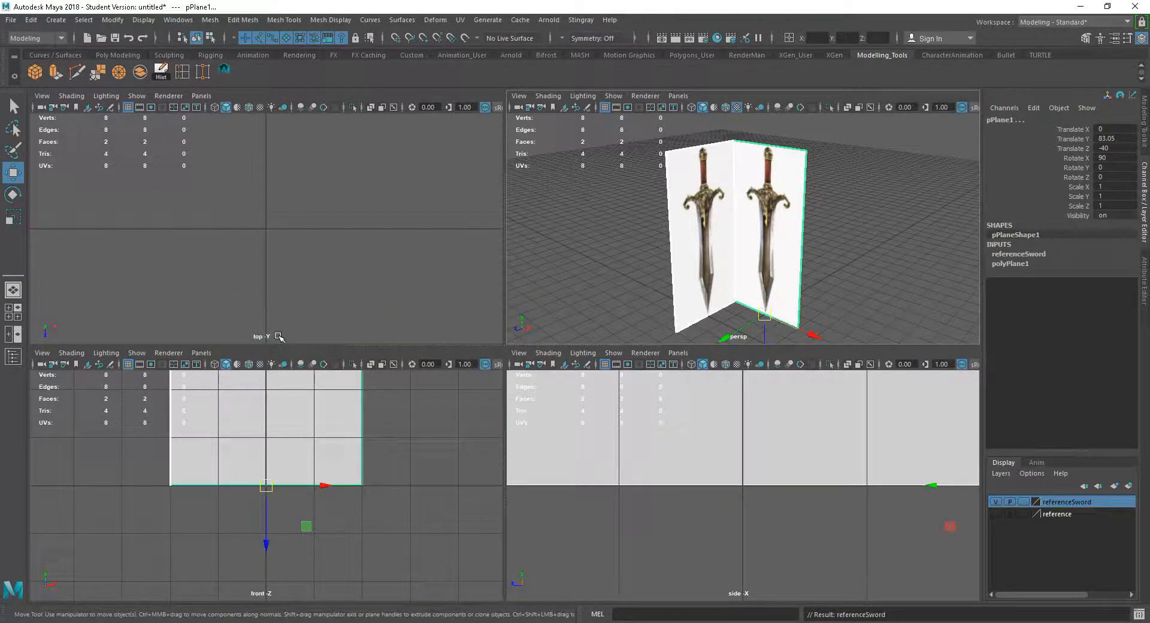
Set the referenceSword layer to reference mode so the planes cannot be selected
click(1023, 503)
click(1023, 503)
click(839, 224)
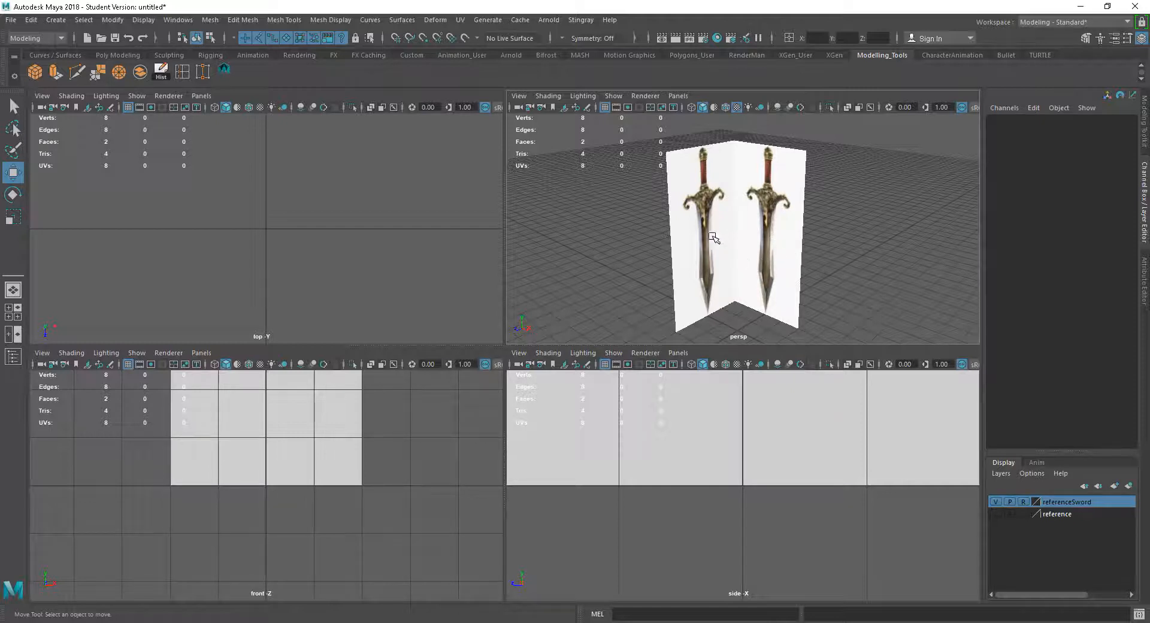
alt+drag(828, 276, 843, 284)
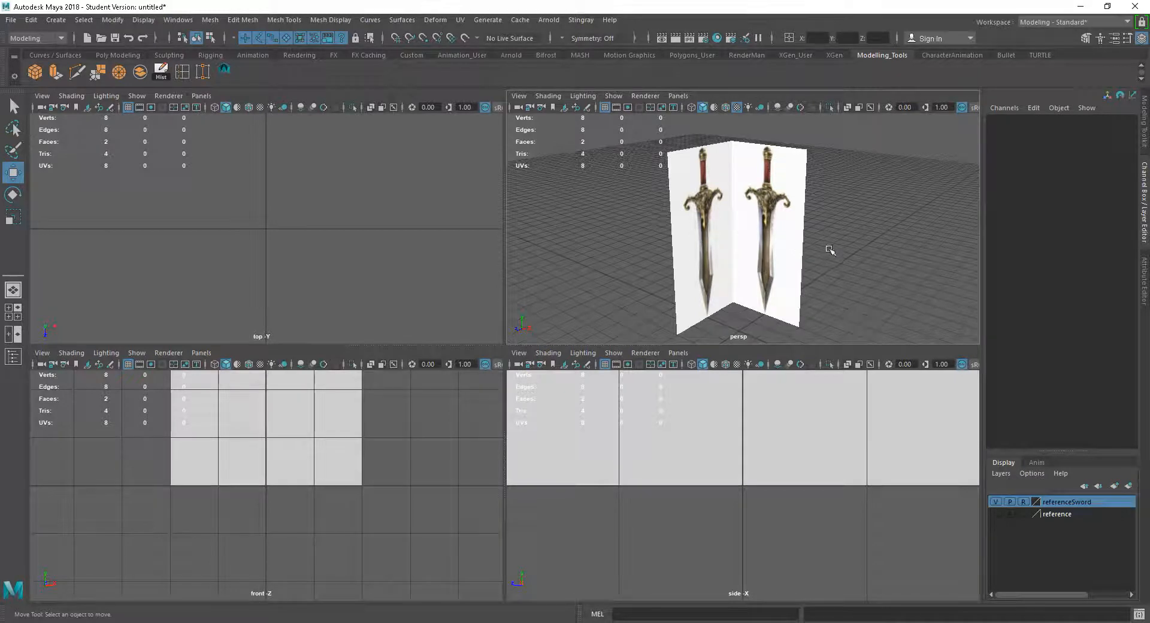
Check in the perspective view that the reference planes can no longer be selected
mouse_move(819, 232)
alt+mouse_down()
mouse_move(851, 227)
mouse_move(825, 232)
mouse_move(837, 236)
alt+mouse_up()
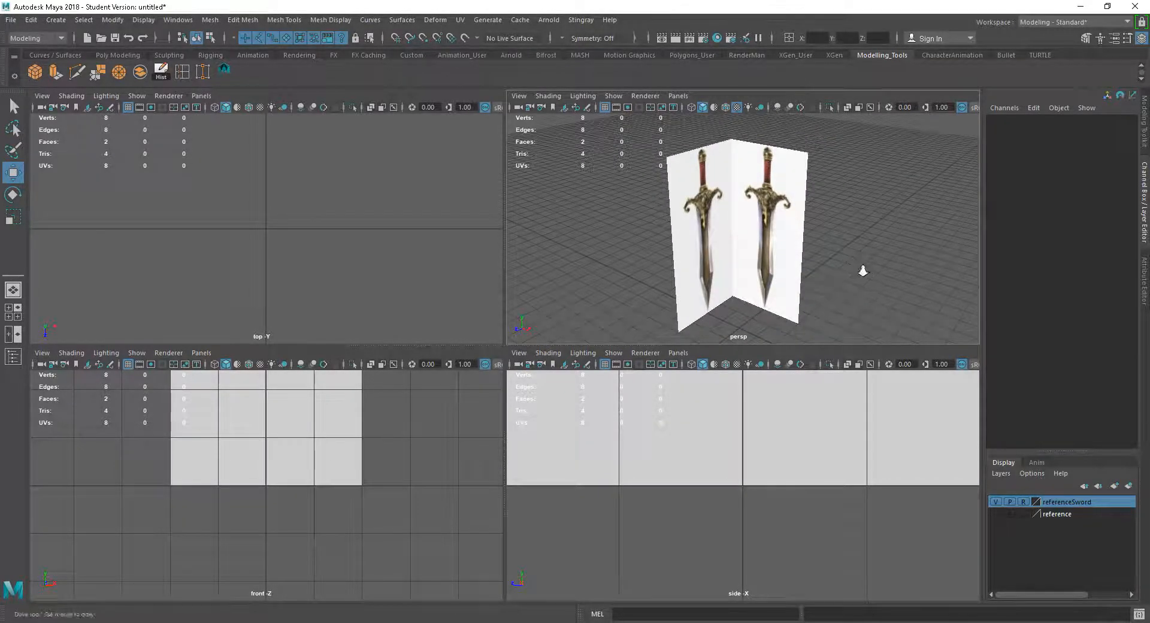
alt+right_drag(864, 271, 844, 258)
alt+drag(813, 250, 848, 256)
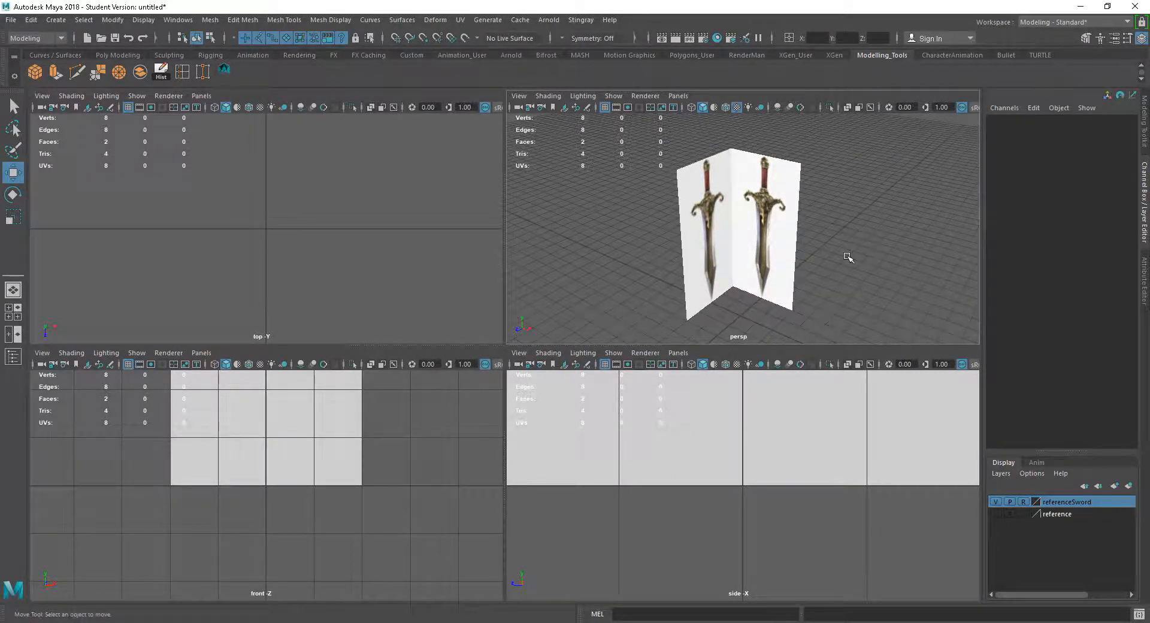
mouse_move(665, 136)
alt+mouse_down()
mouse_move(779, 203)
mouse_move(853, 223)
mouse_move(688, 218)
mouse_move(837, 218)
alt+mouse_up()
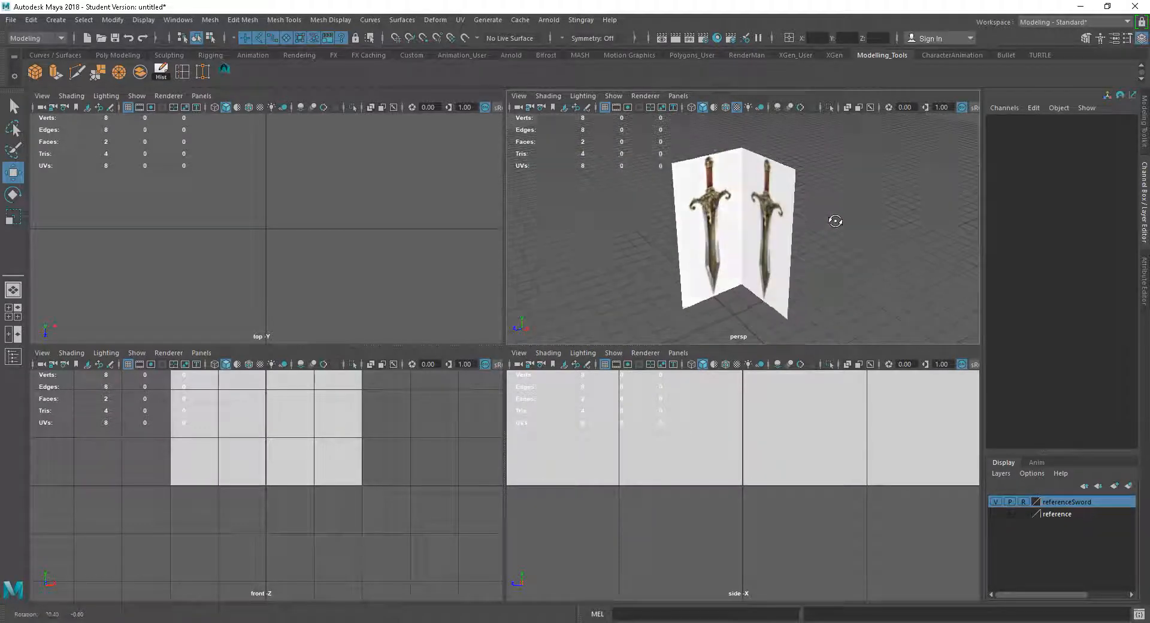
Turn on Backface Culling for the perspective view's shading
click(554, 100)
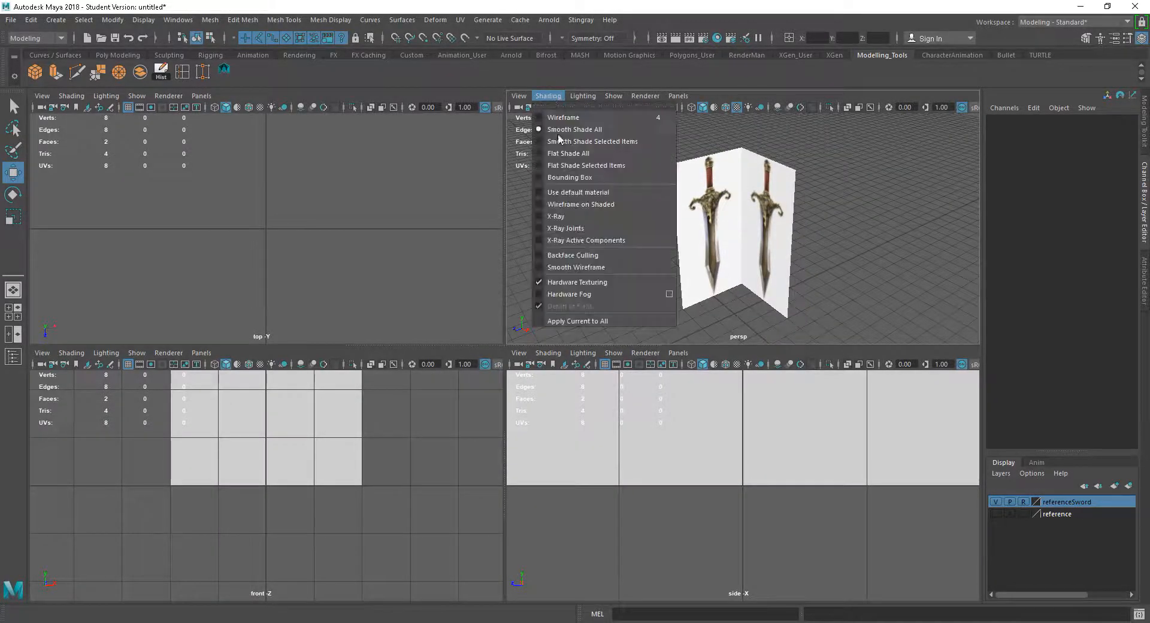
click(573, 255)
alt+drag(655, 276, 787, 268)
key(space)
alt+right_drag(683, 336, 705, 354)
mouse_move(706, 354)
alt+mouse_down()
mouse_move(682, 329)
mouse_move(488, 344)
mouse_move(689, 348)
alt+mouse_up()
click(1013, 502)
alt+drag(839, 478, 847, 476)
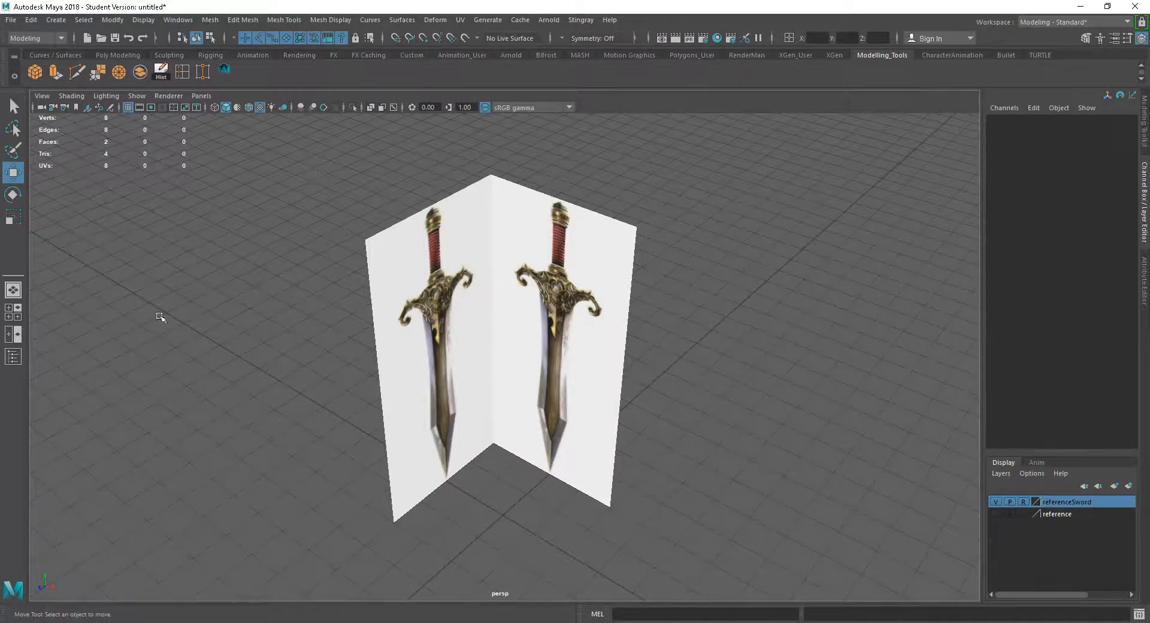
click(42, 96)
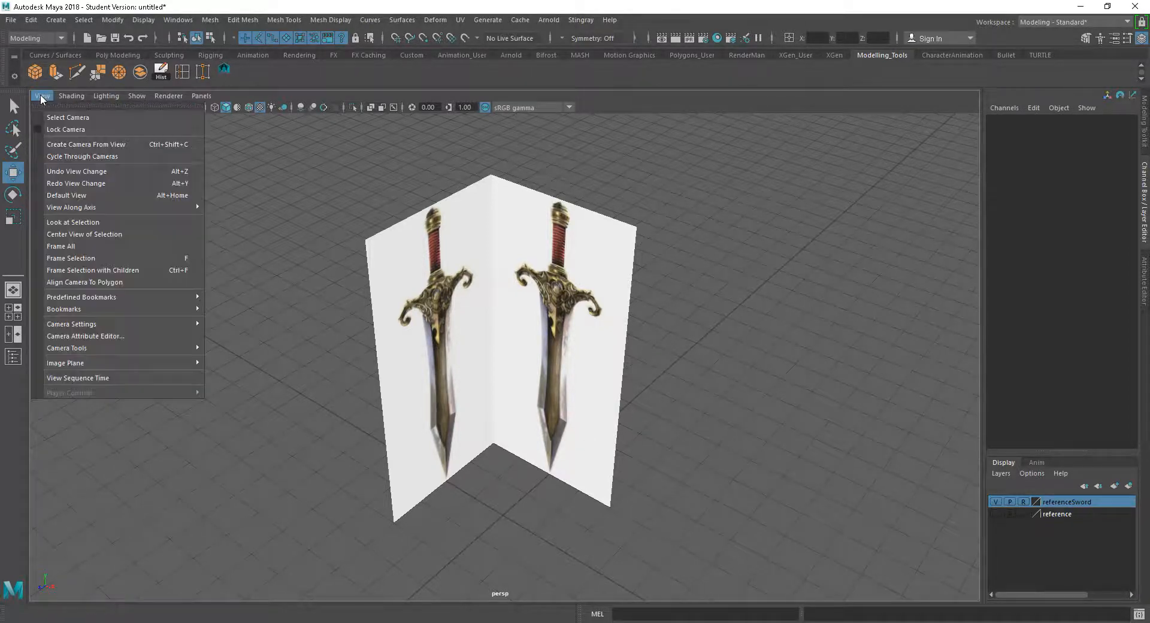
mouse_move(90, 366)
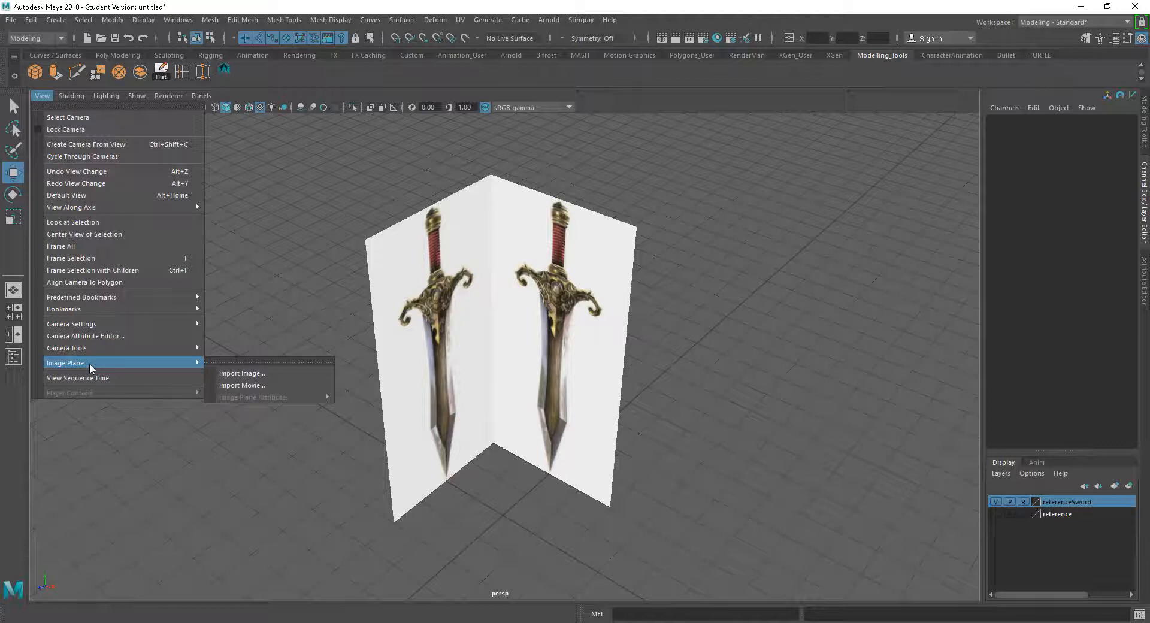
click(333, 195)
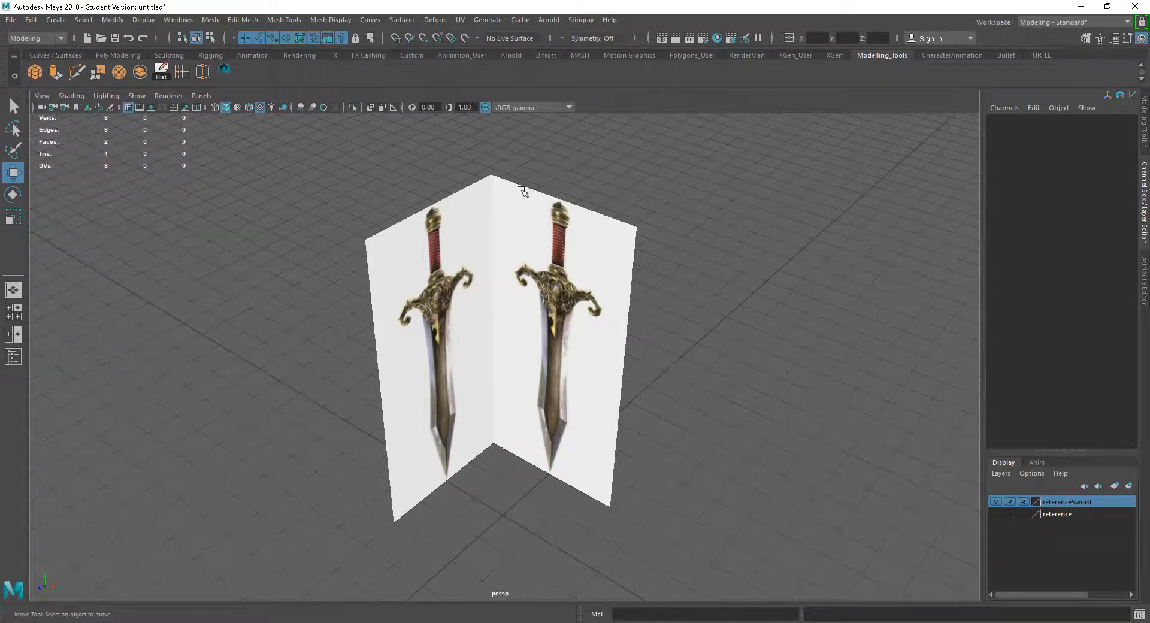